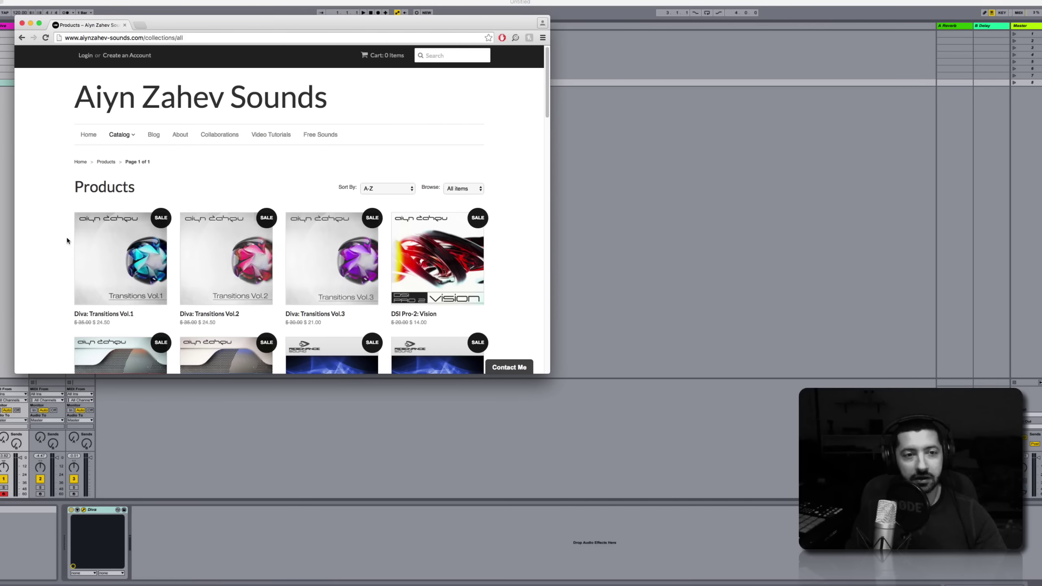
Enlarge the browser window and look through the range of synth soundbanks in the product catalogue
drag(550, 372, 820, 561)
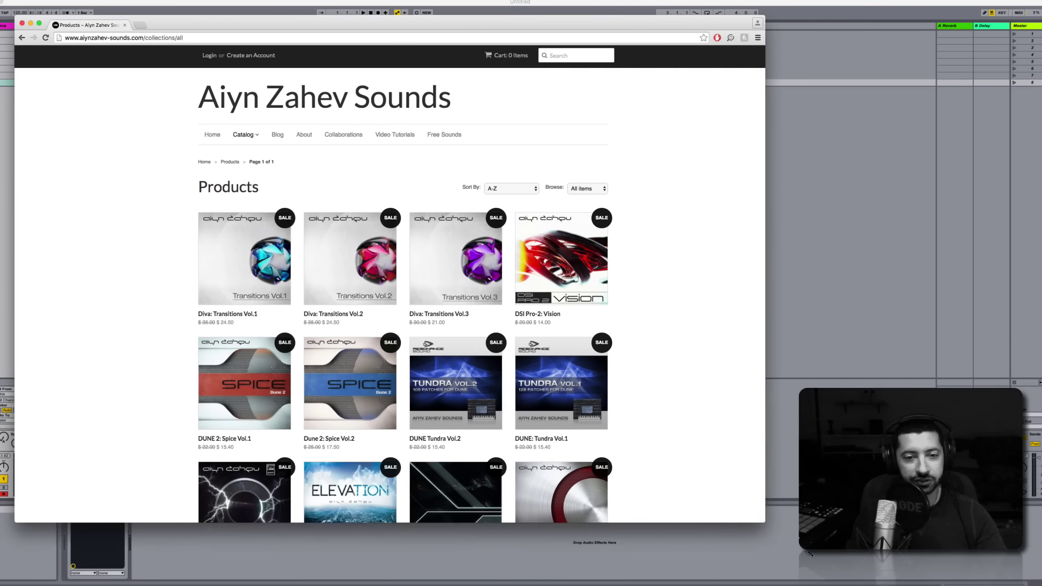
scroll(160, 235, down, 9)
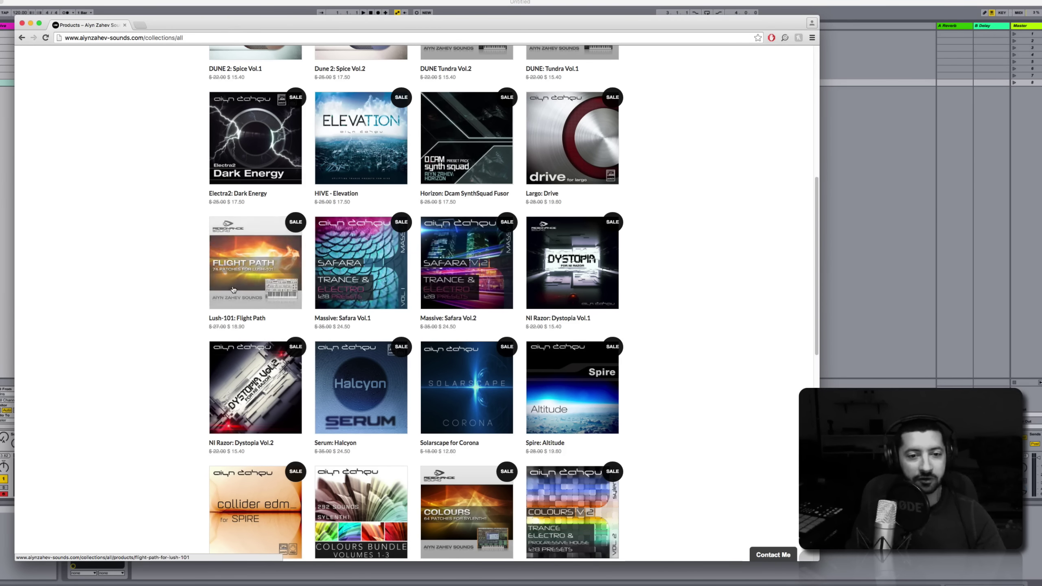
scroll(393, 294, down, 8)
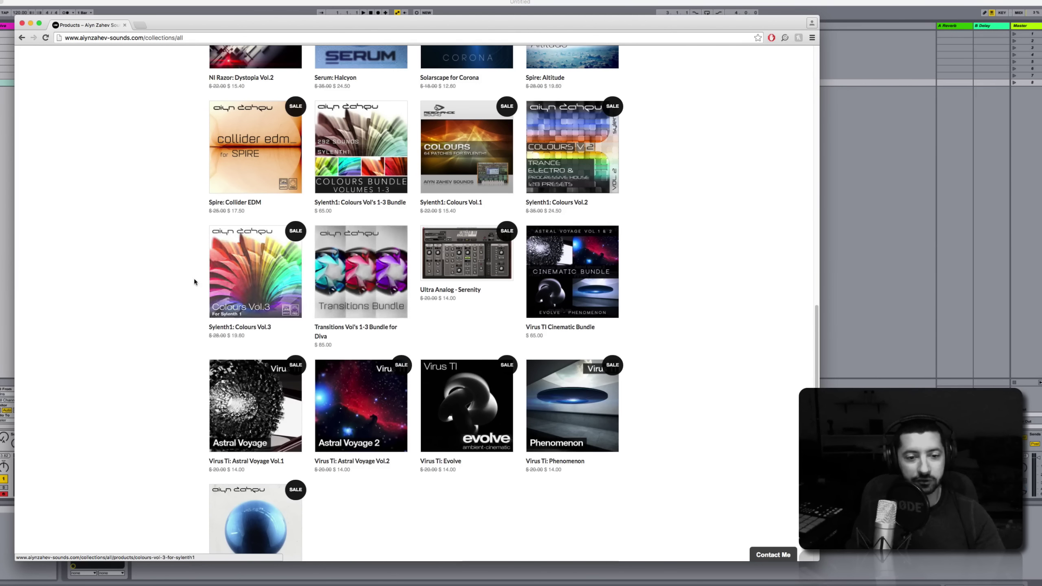
scroll(178, 272, up, 15)
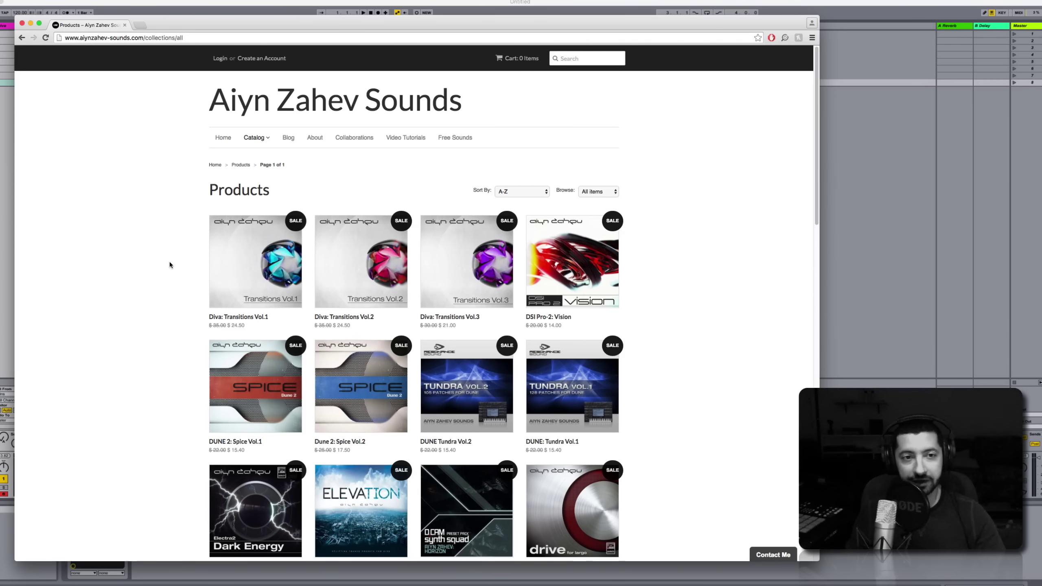
scroll(170, 261, down, 3)
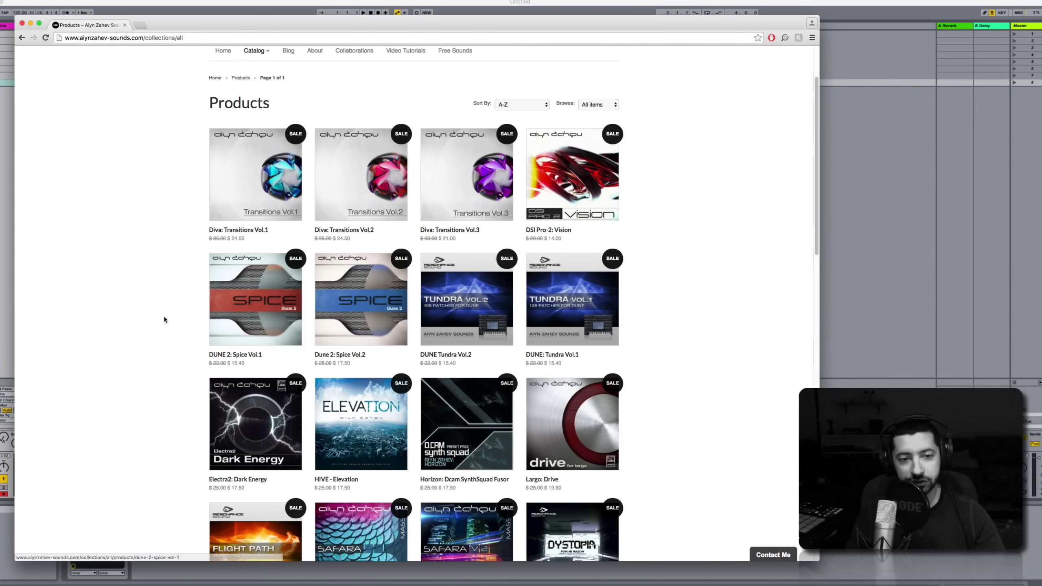
scroll(129, 286, down, 3)
scroll(130, 286, down, 2)
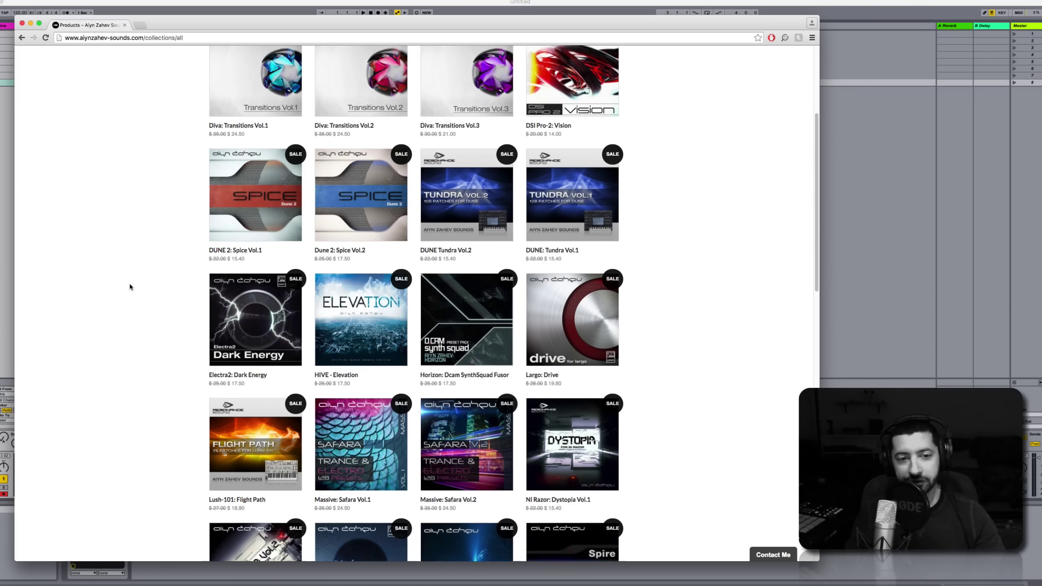
scroll(89, 336, down, 8)
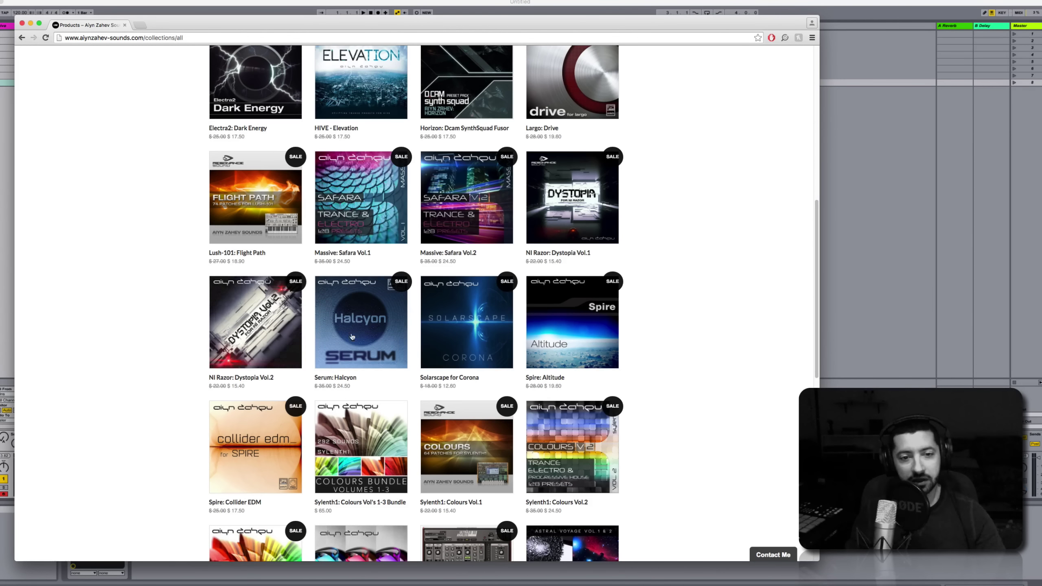
scroll(106, 326, down, 3)
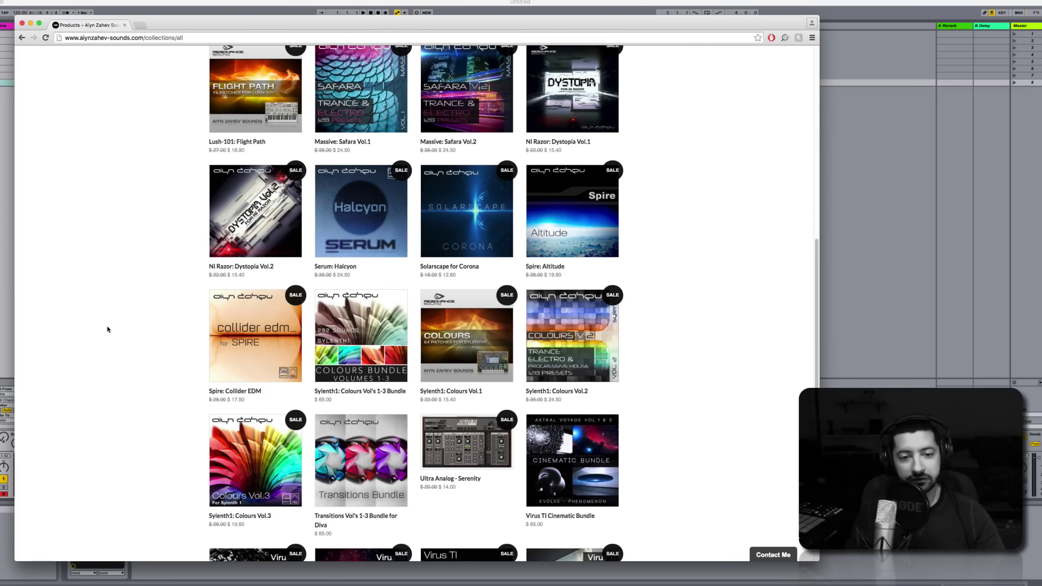
scroll(123, 288, up, 15)
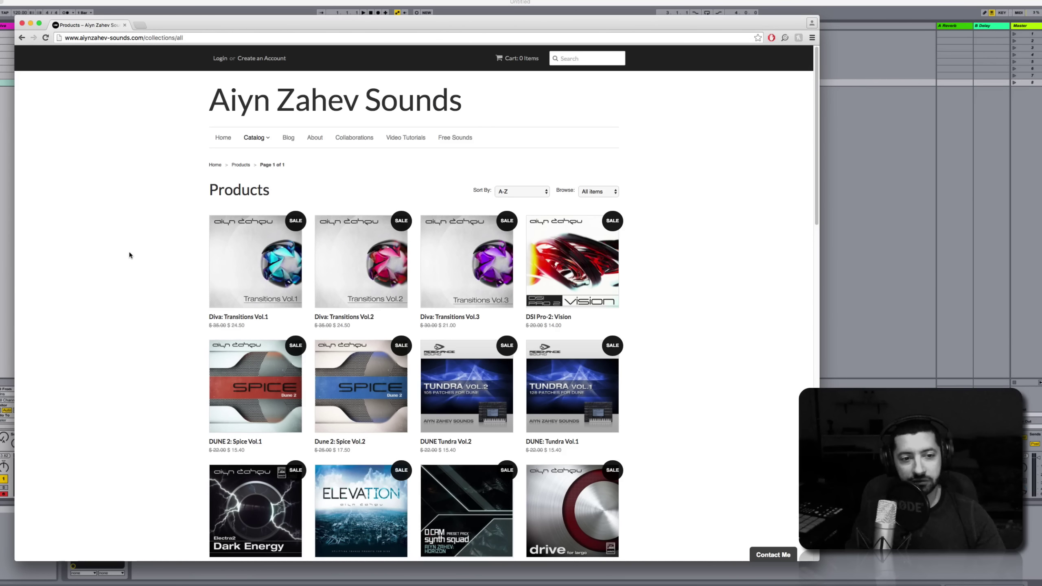
Examine the description, demo tracks and customer reviews for Diva: Transitions Vol.1, and close the page to return to the Diva synth
click(255, 261)
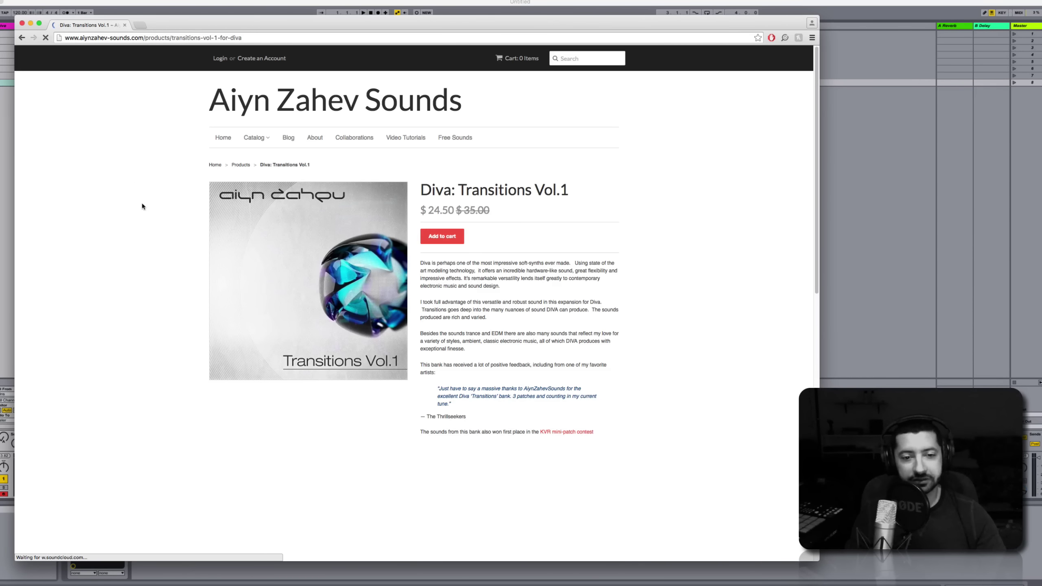
scroll(175, 222, down, 20)
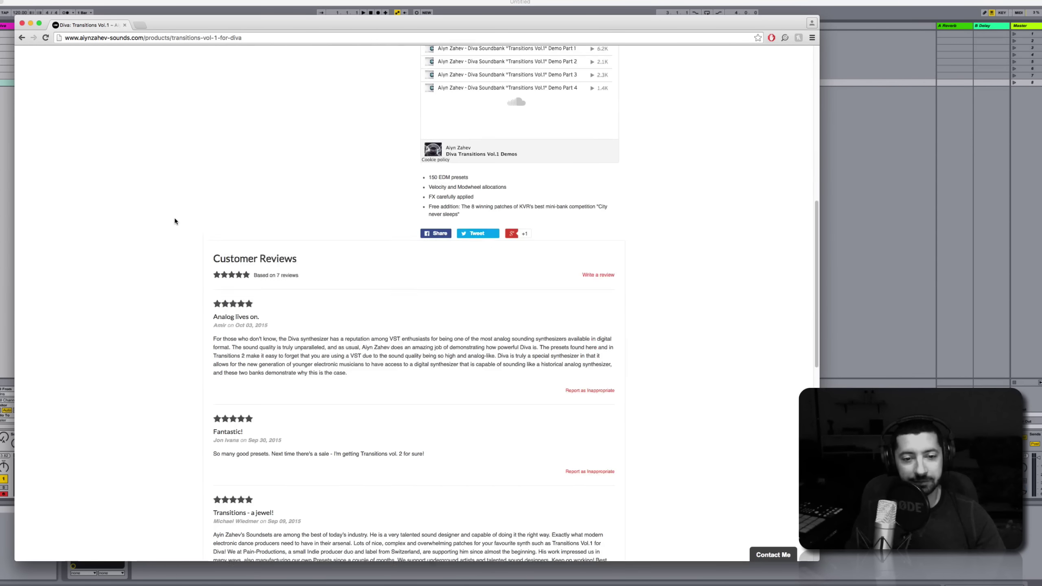
scroll(174, 221, down, 8)
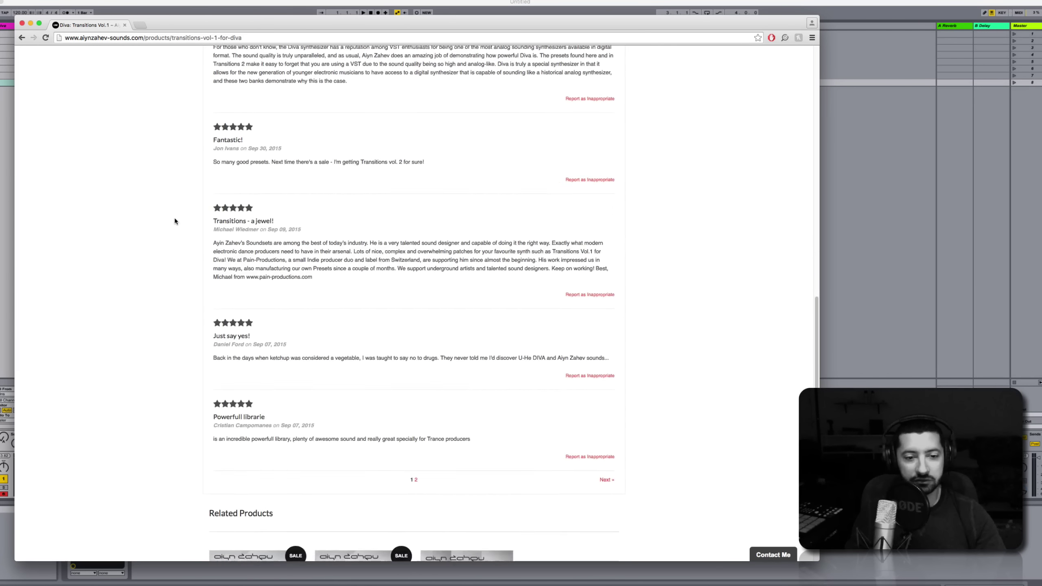
scroll(653, 304, up, 4)
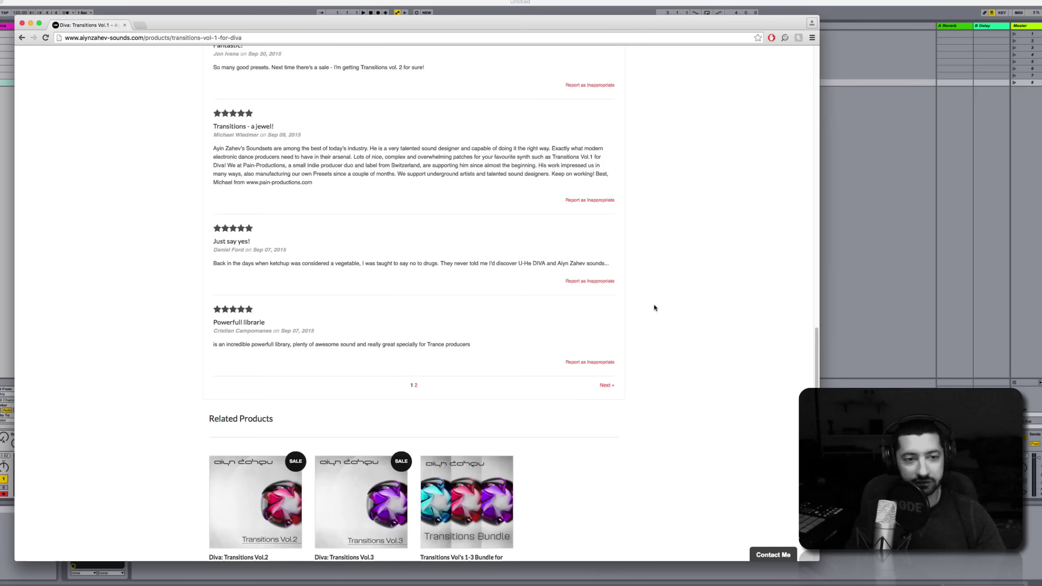
scroll(193, 288, up, 3)
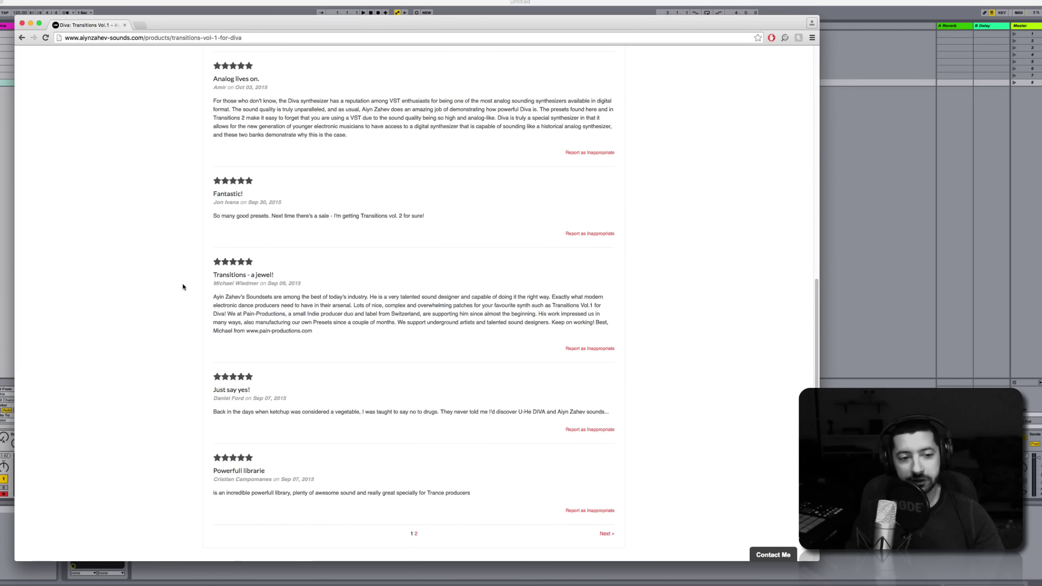
scroll(167, 280, up, 4)
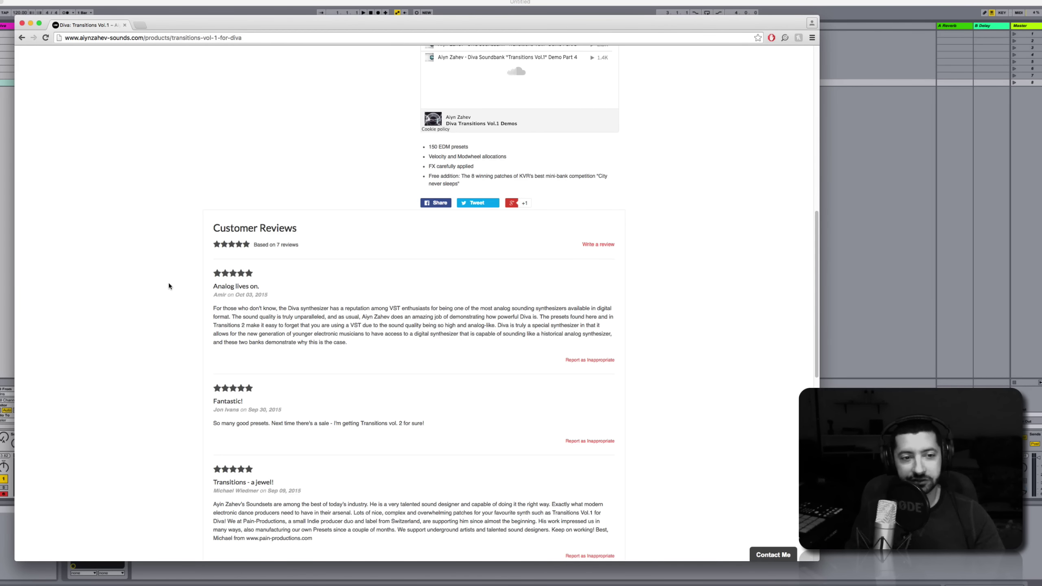
scroll(142, 283, down, 3)
scroll(70, 250, up, 5)
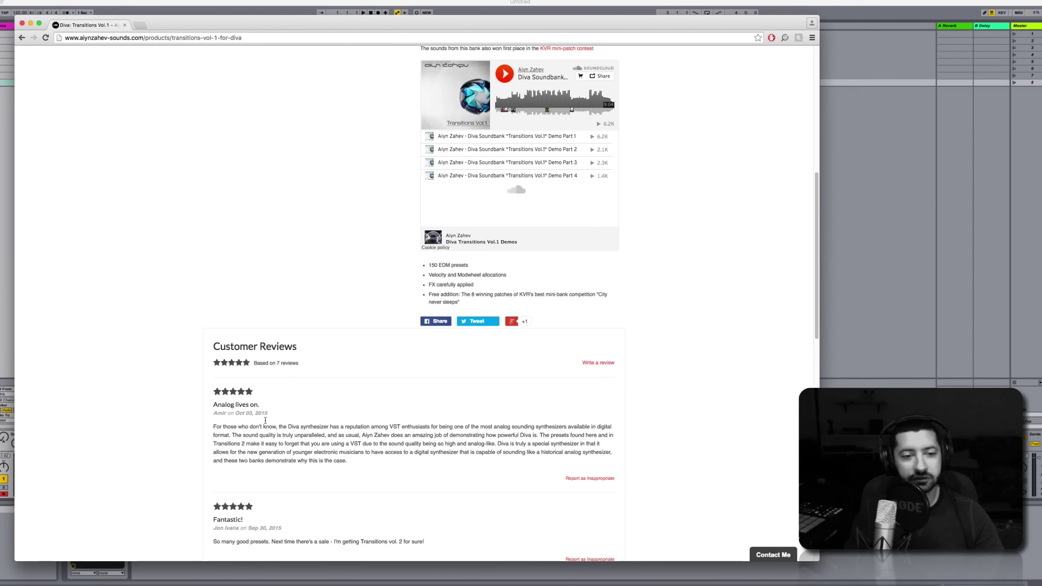
scroll(123, 312, up, 10)
scroll(123, 312, down, 20)
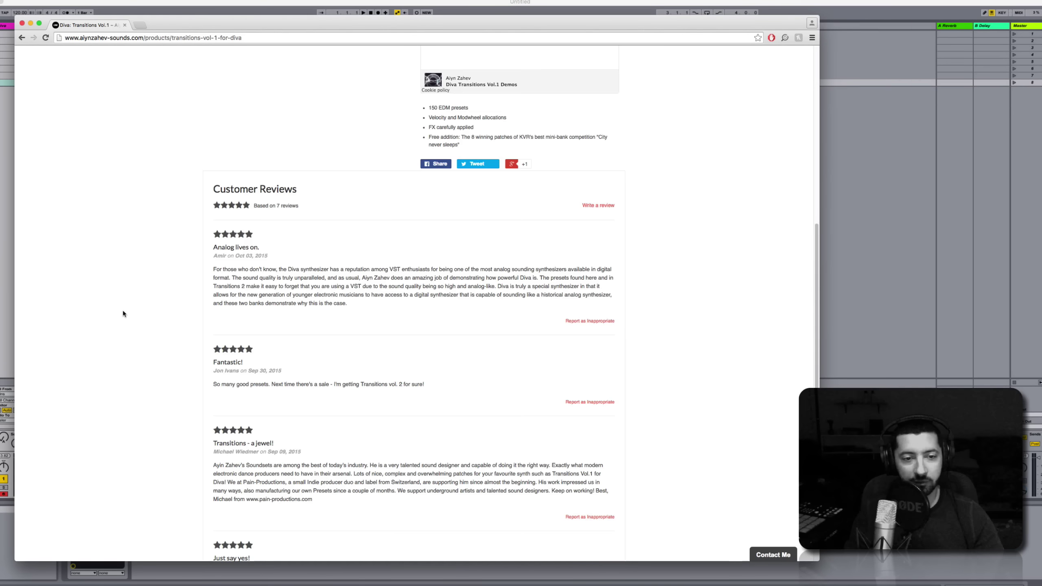
scroll(122, 309, up, 20)
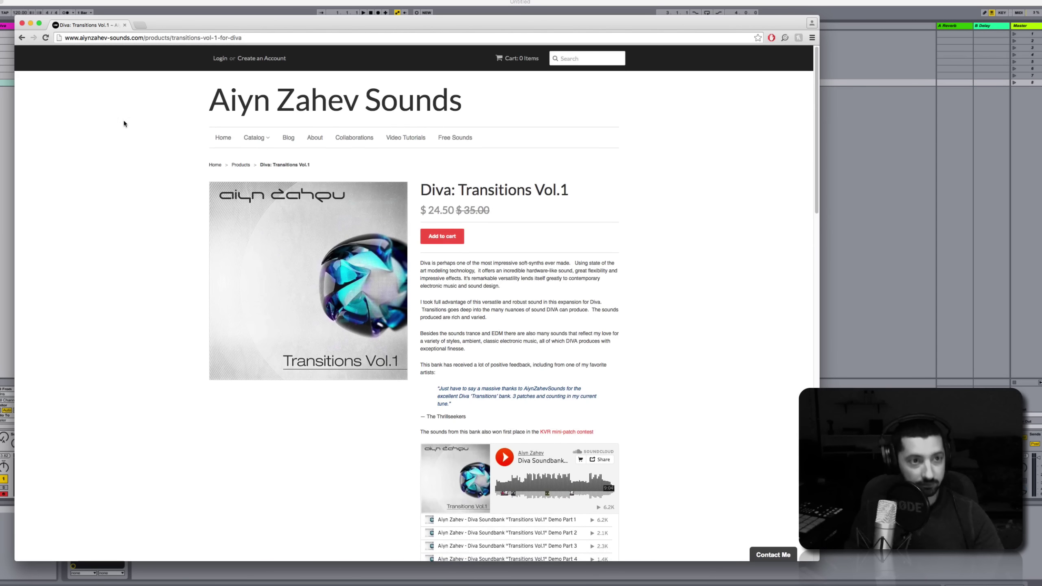
click(125, 25)
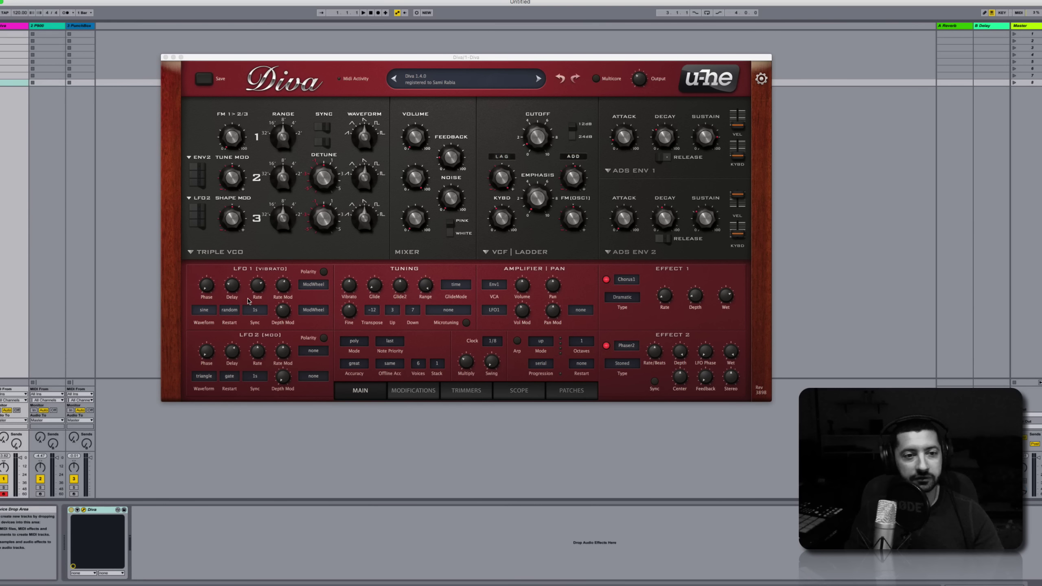
Switch the Diva interface to the VoltaMod-Beta7 skin and enlarge it, repositioning the plugin window so it fits on screen
right_click(574, 90)
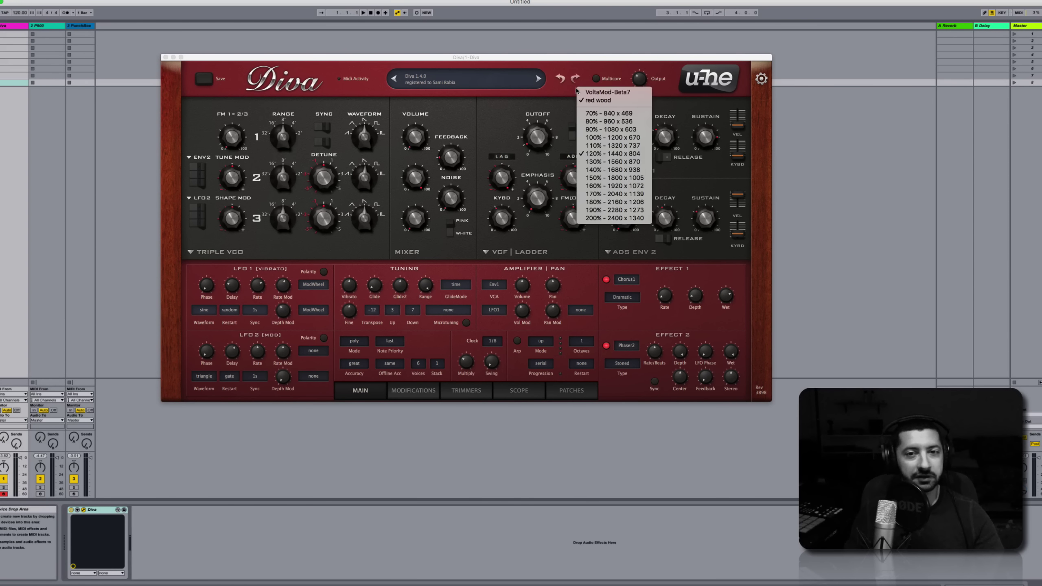
click(591, 91)
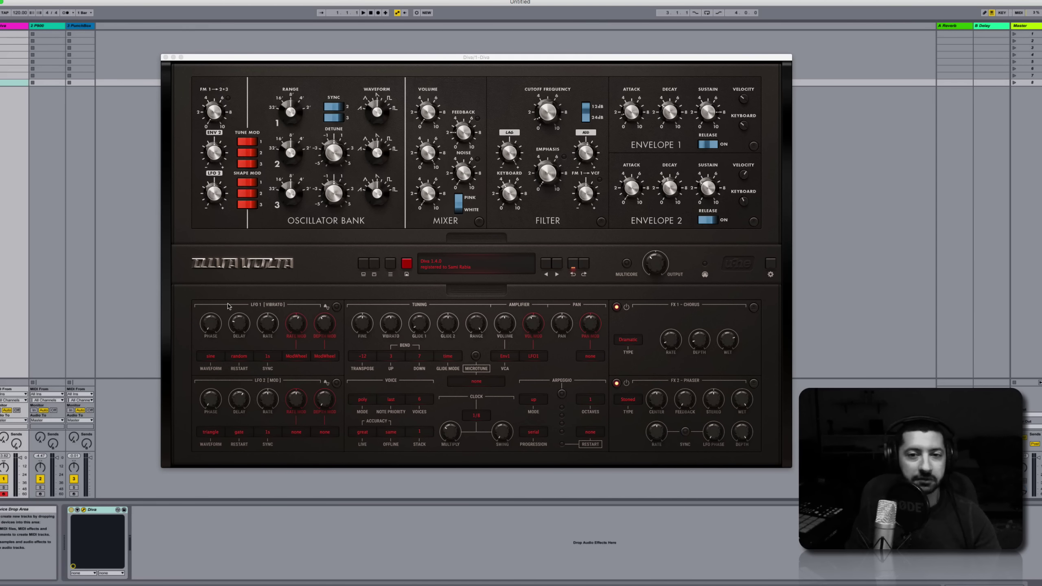
right_click(325, 272)
click(334, 360)
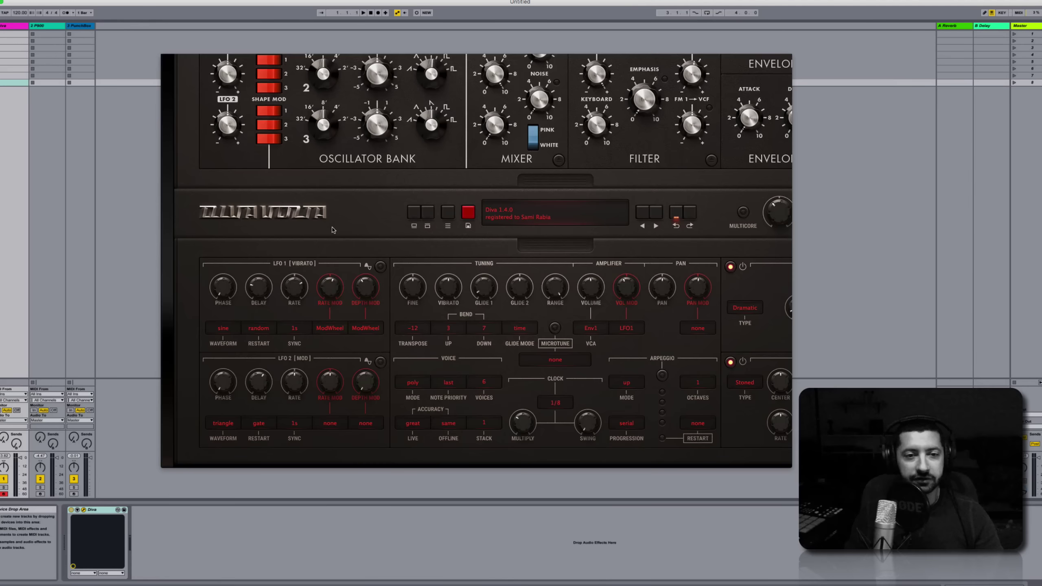
drag(340, 58, 262, 28)
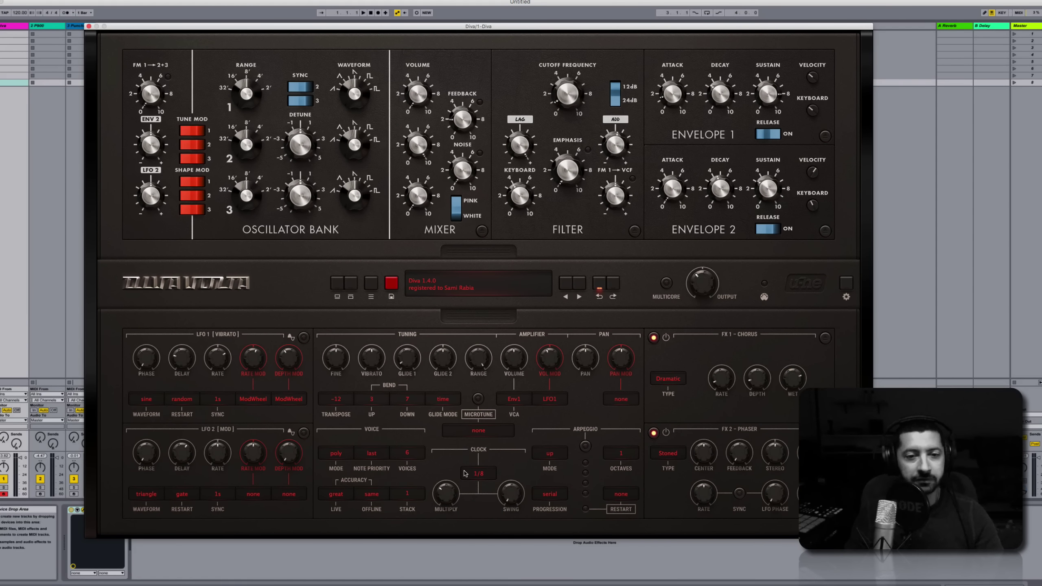
Reveal the advanced LFO view in the upper panel and adjust LFO 1's rate and depth modulation
click(479, 250)
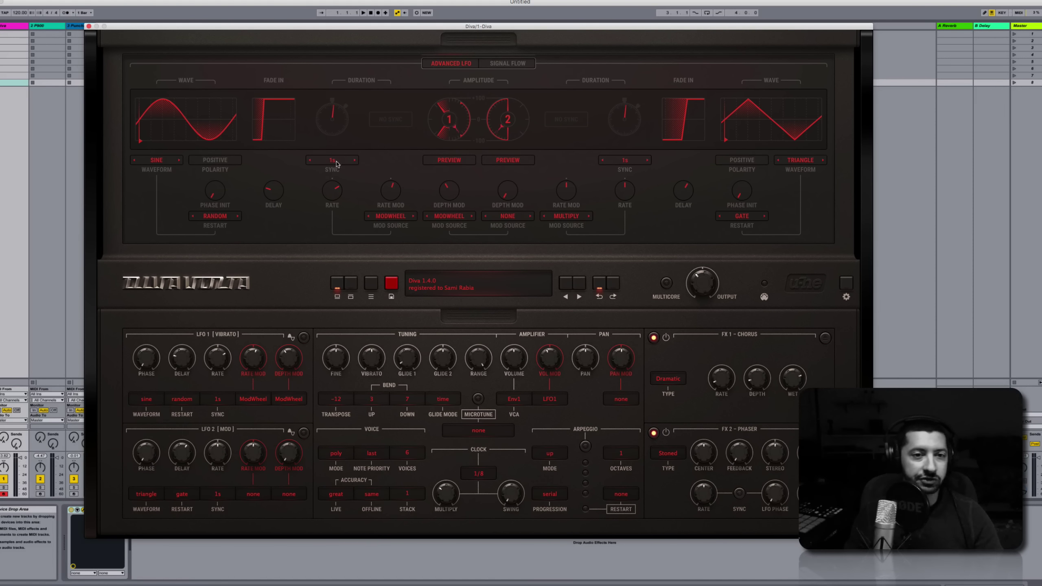
drag(326, 193, 327, 221)
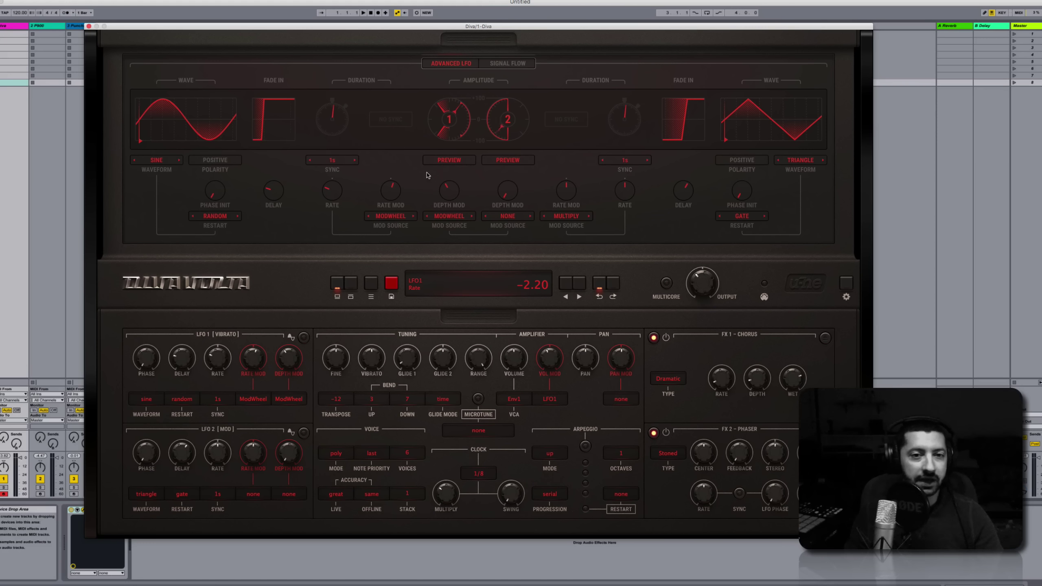
drag(447, 195, 447, 128)
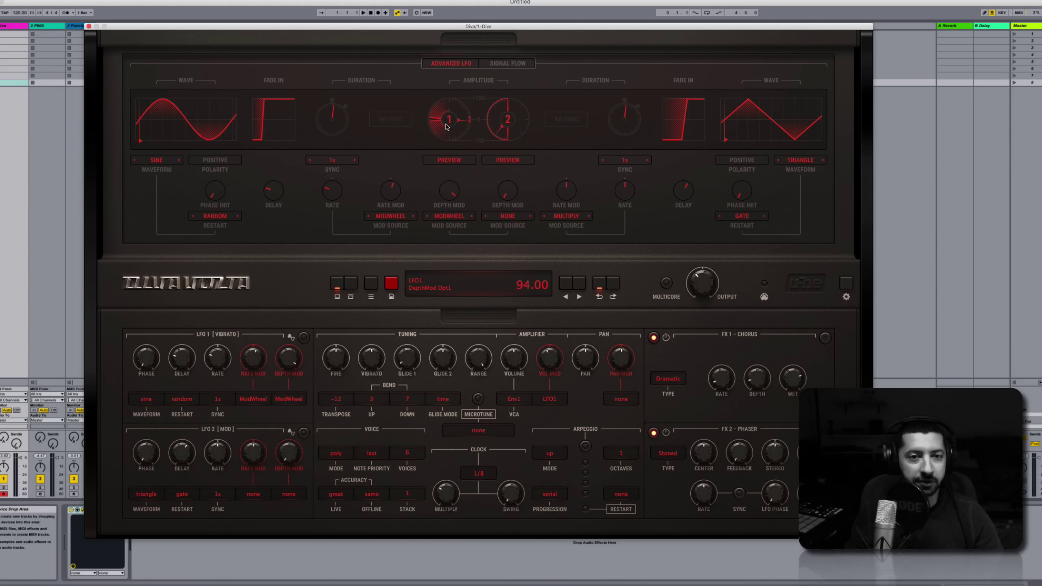
drag(444, 194, 446, 203)
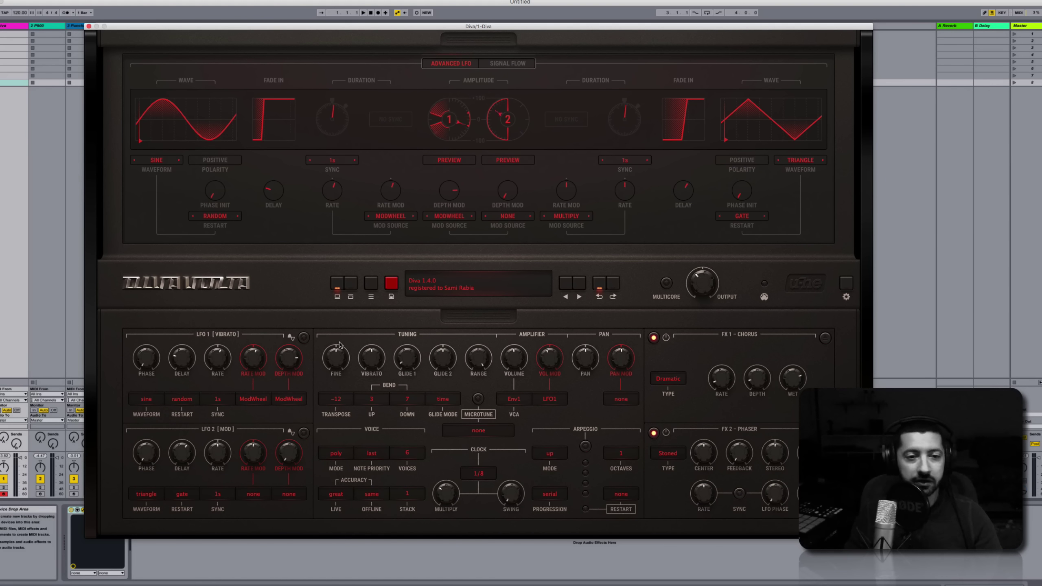
Show the modifications page and the signal flow view, and try several lowpass filter models, ending on LPF Multimode
click(351, 284)
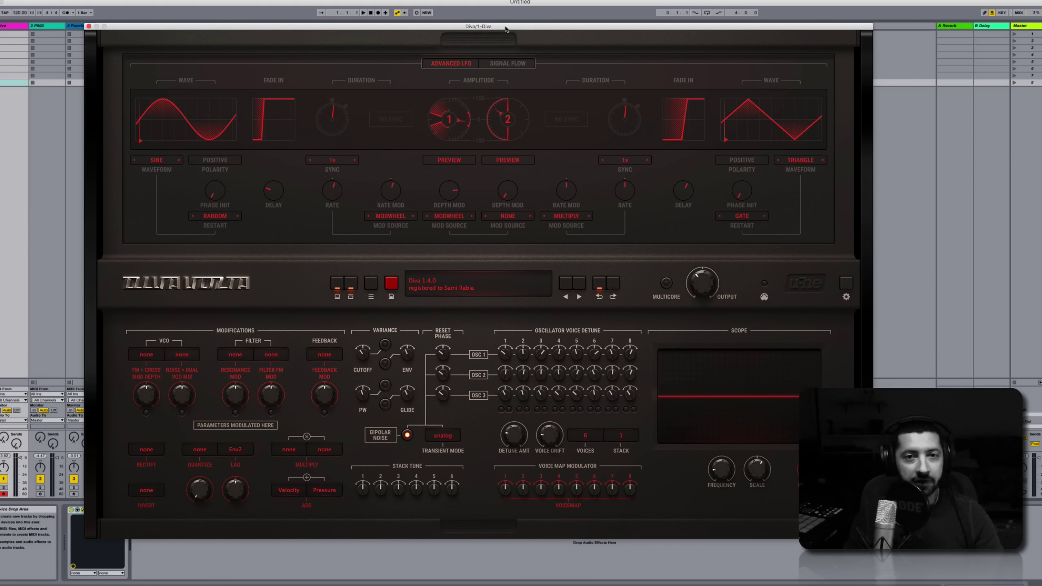
click(507, 64)
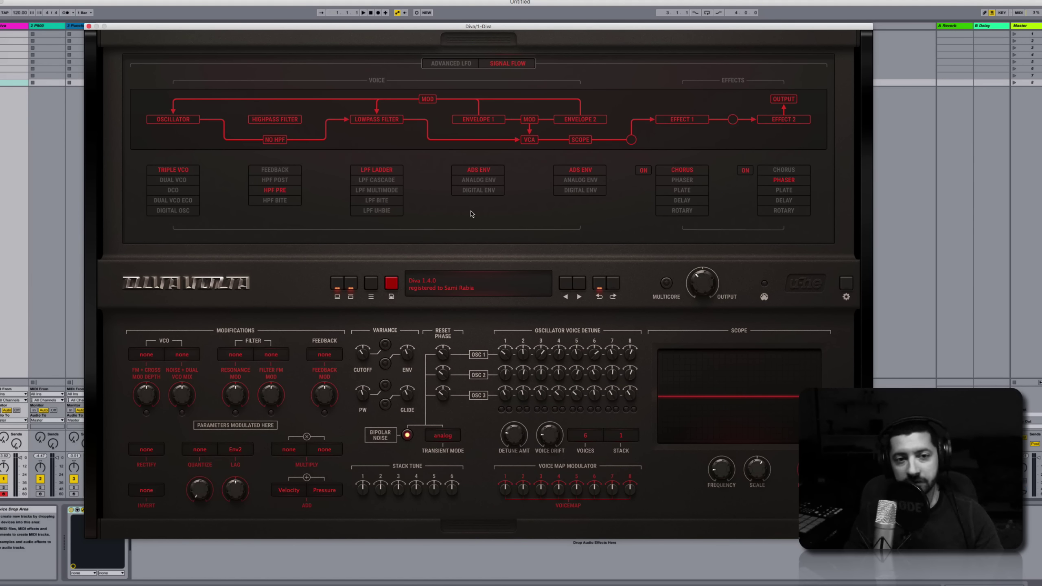
click(361, 180)
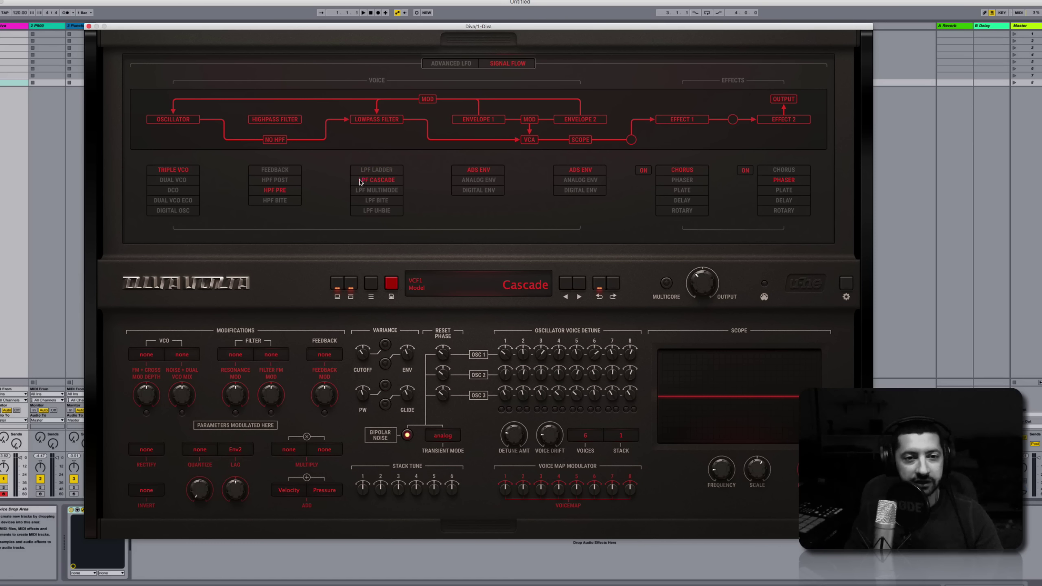
click(369, 172)
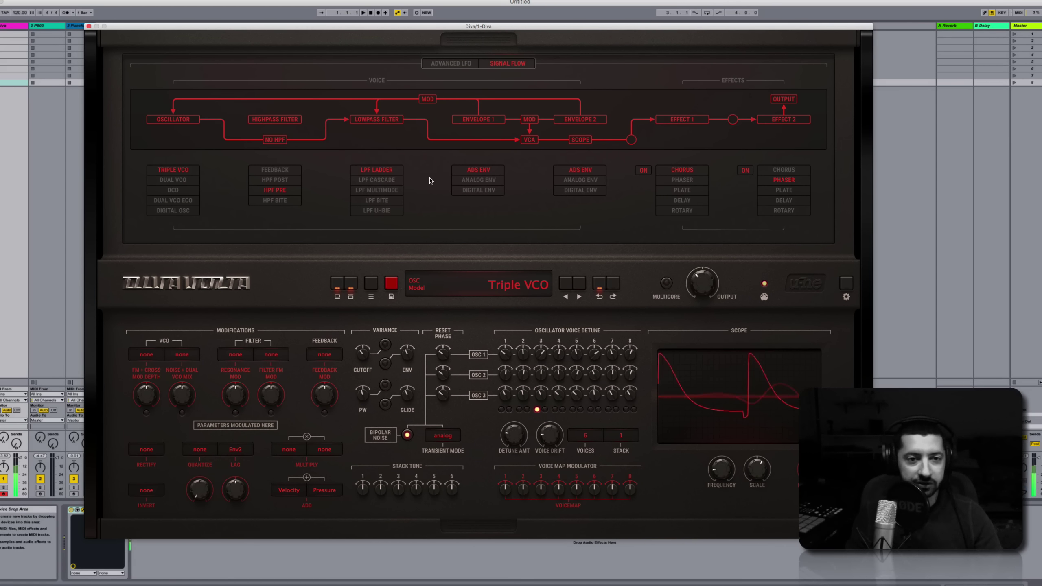
click(383, 200)
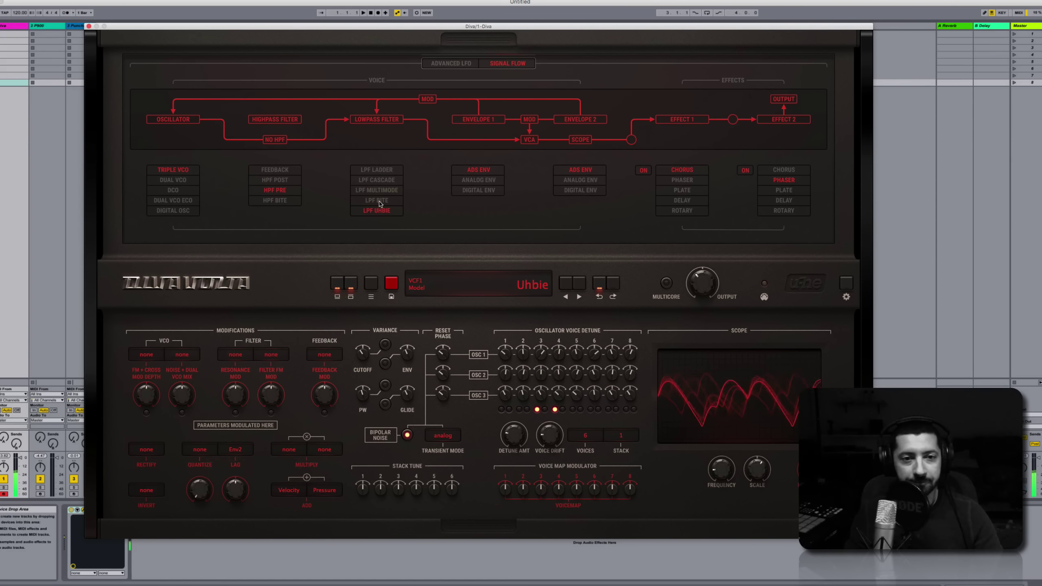
click(376, 190)
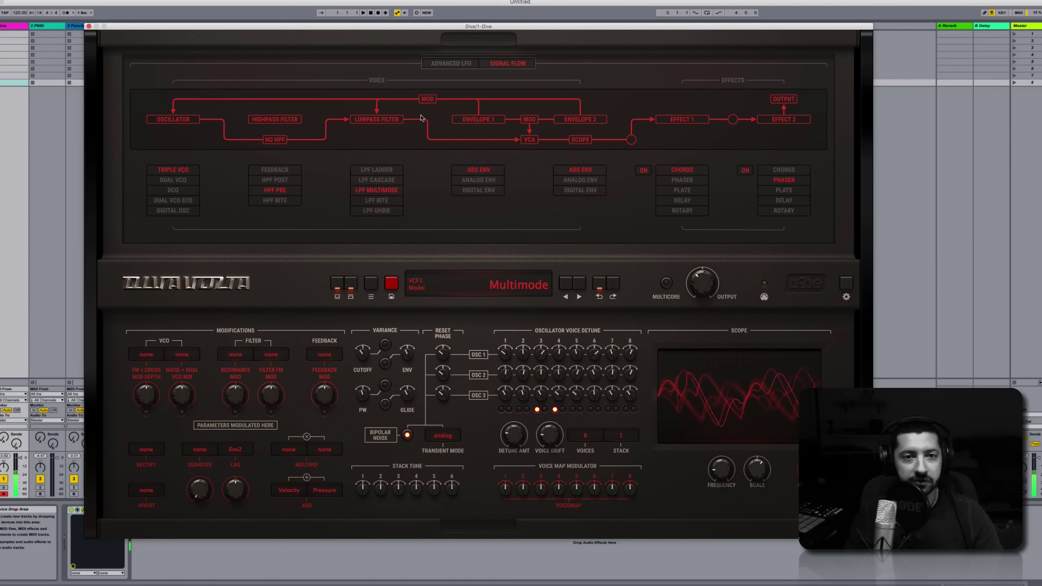
Raise the VCF resonance to 86 in the main synth panel and return to the signal flow view with the main controls below
click(341, 284)
drag(528, 123, 545, 94)
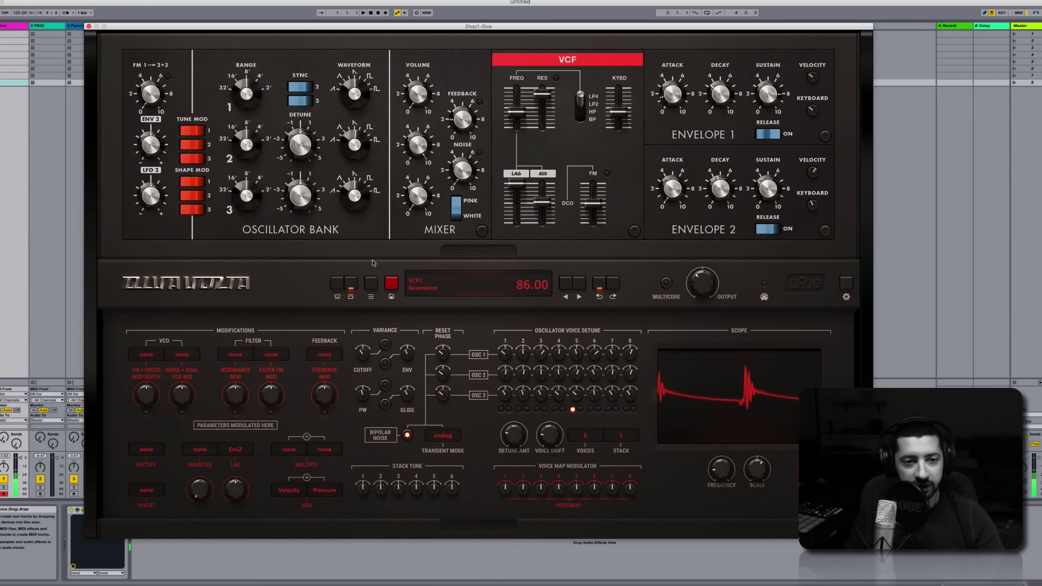
click(354, 284)
click(342, 289)
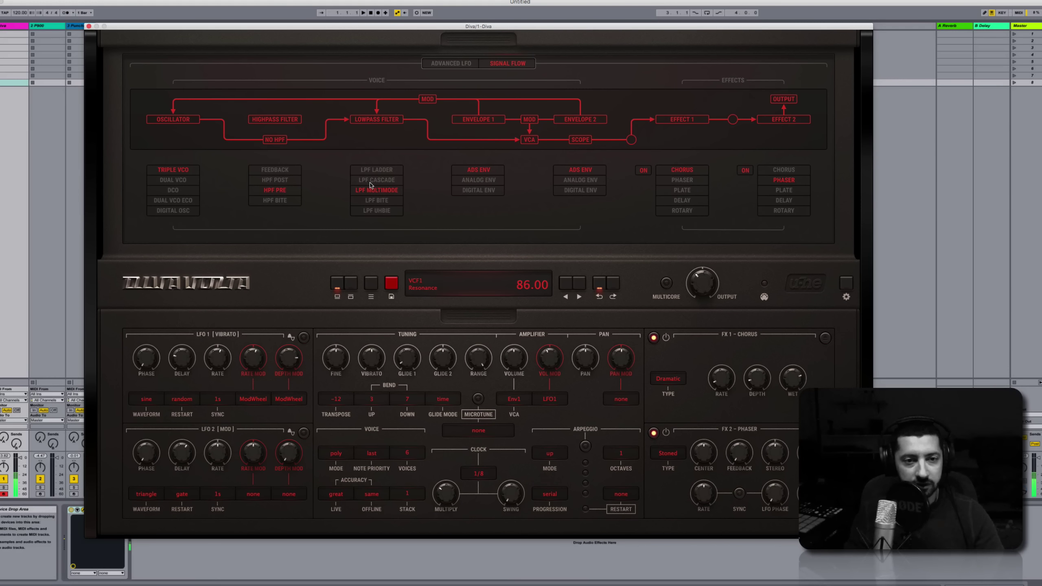
Try the Bite, Multimode and Cascade lowpass filter models in the signal flow view, ending on LPF Uhbie
click(371, 200)
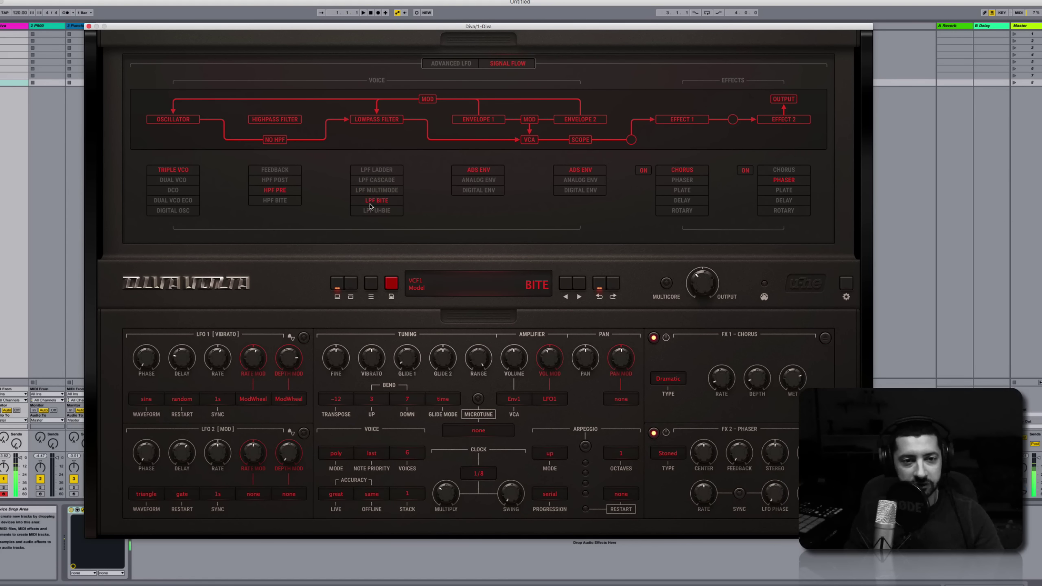
click(369, 190)
click(368, 199)
click(374, 178)
click(376, 210)
Try the Dual VCO and DCO oscillator models, and return the upper panel to the Advanced LFO view
click(176, 181)
click(176, 191)
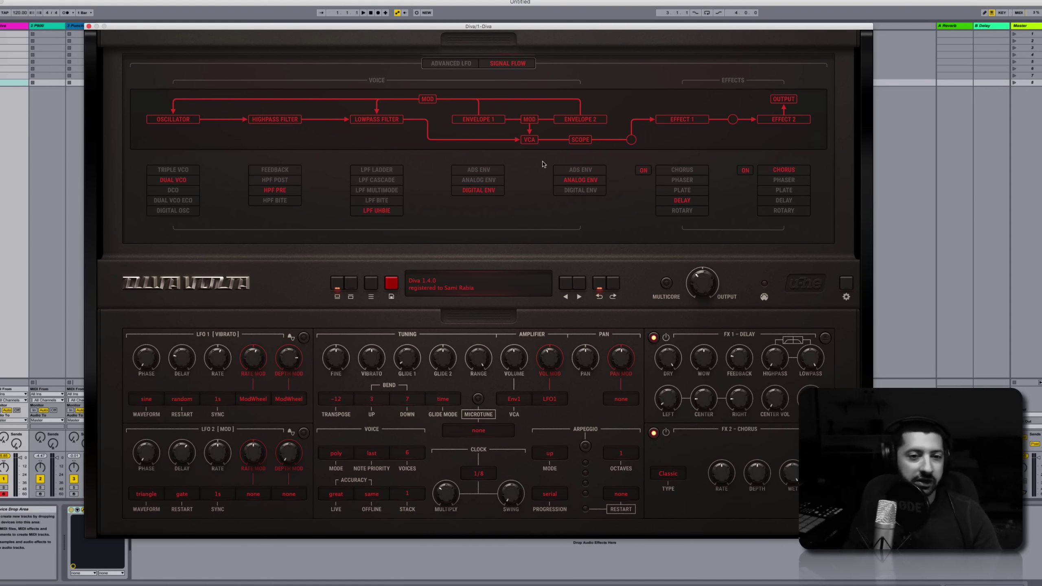
click(451, 63)
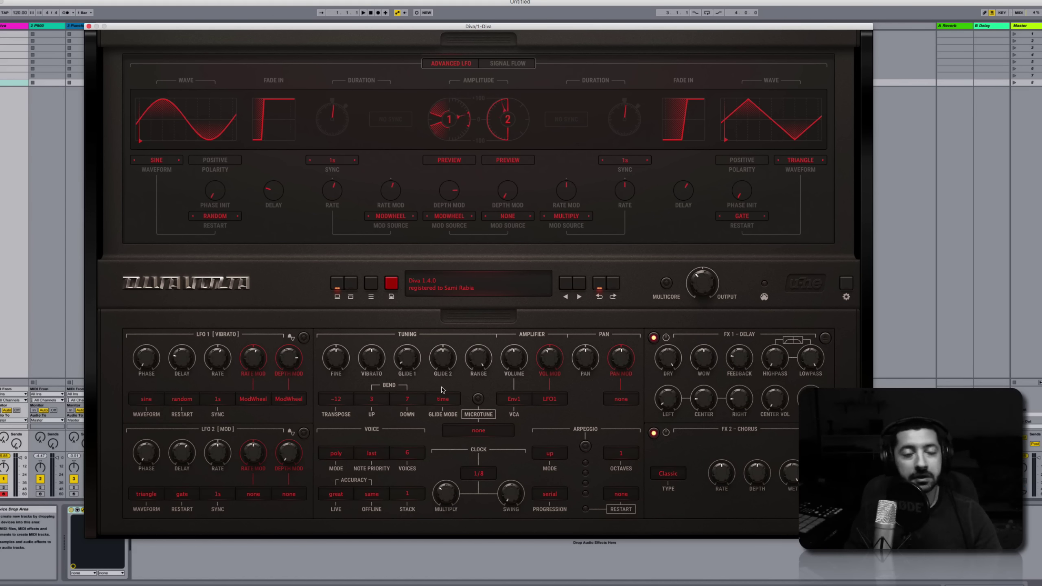
Close the Diva plugin window and delete the Diva track
click(89, 27)
click(18, 26)
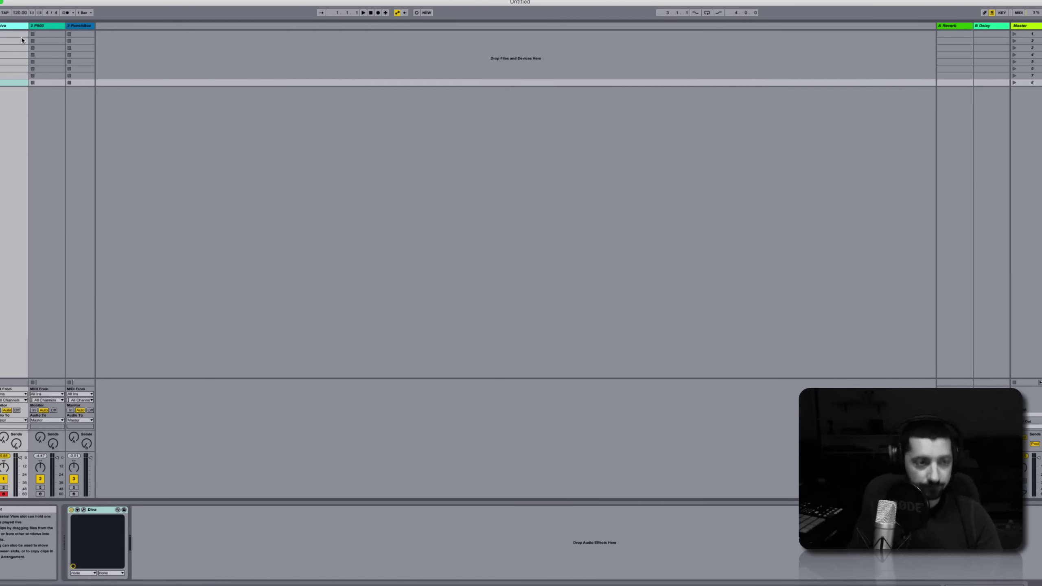
key(Delete)
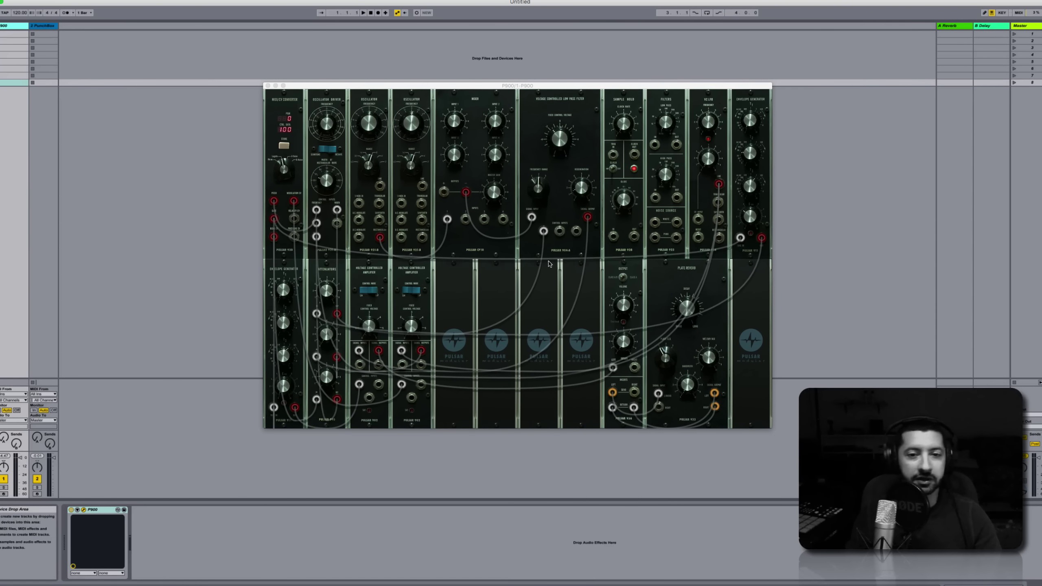
Enlarge the P900 modular rack window to 2x12 Large and arm its track for recording
right_click(516, 254)
mouse_move(539, 267)
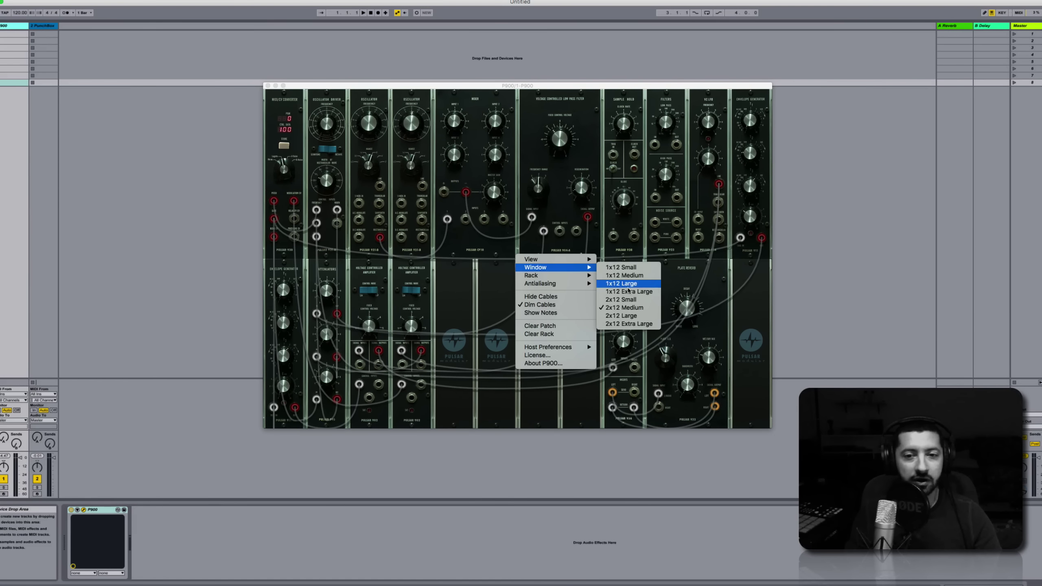
click(621, 316)
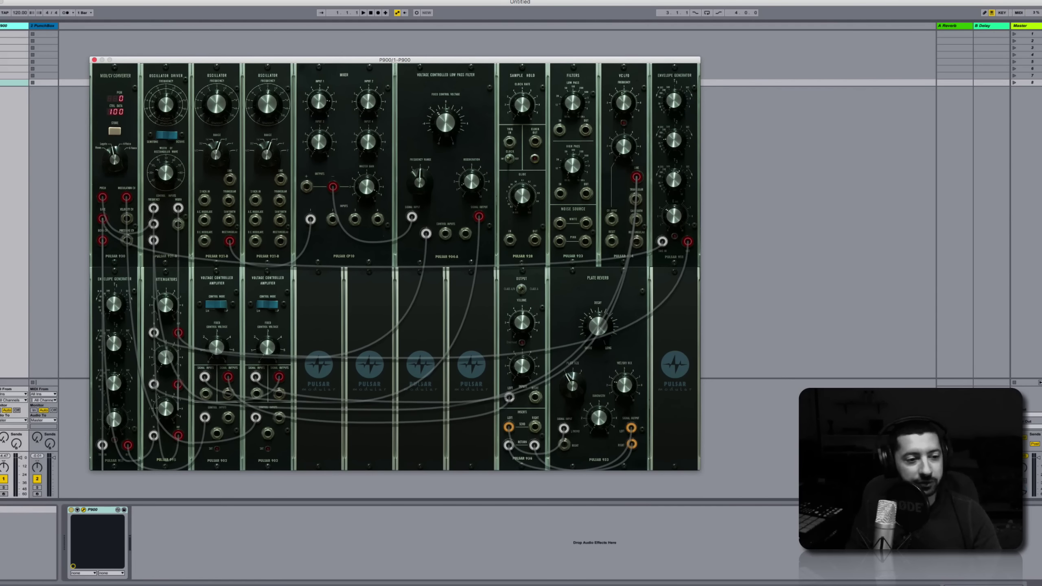
click(3, 495)
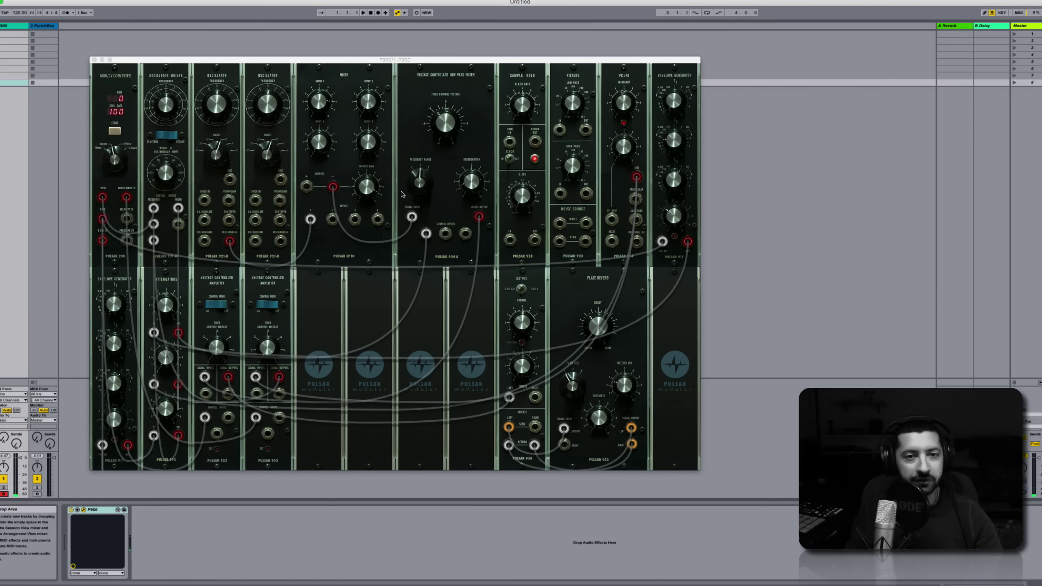
Install a 935: Voltage Store module in the lower-row rack slot next to the voltage controlled amplifiers
click(440, 110)
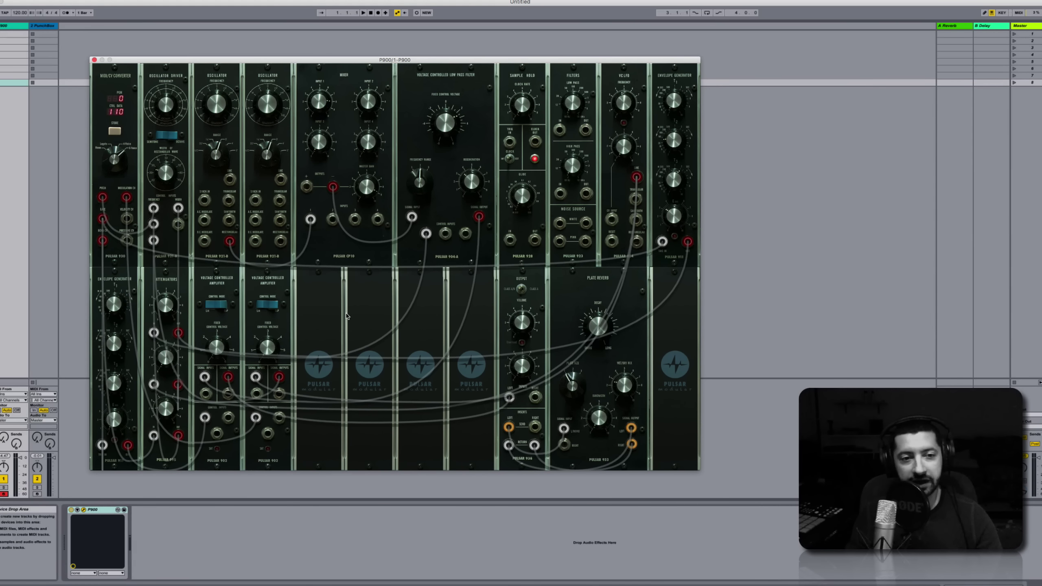
click(313, 284)
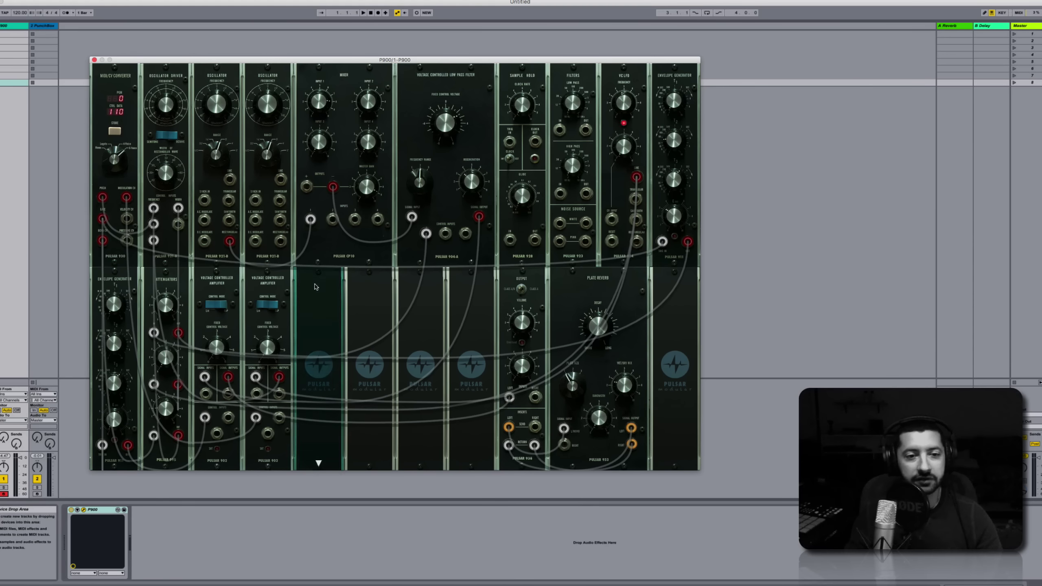
click(316, 312)
mouse_move(334, 313)
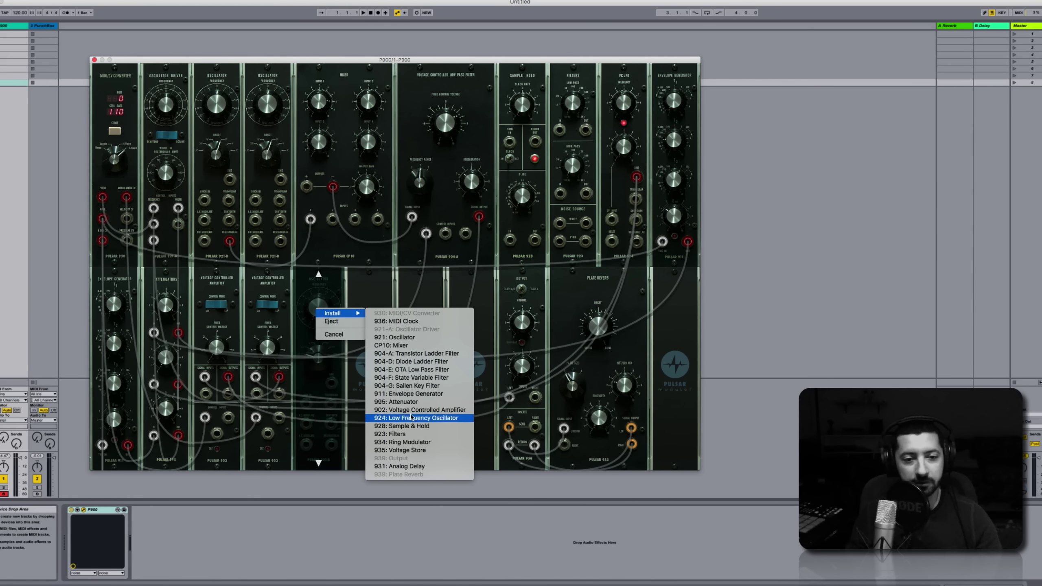
click(424, 451)
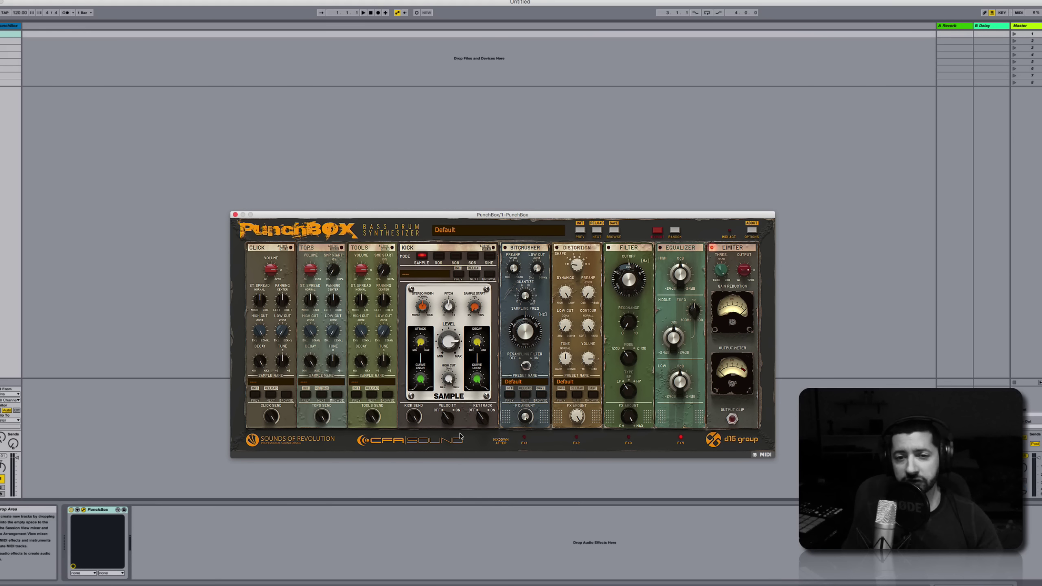
Arm the PunchBox track, advance through the presets A Good Start and Abyss, and bring up the preset browser
click(597, 232)
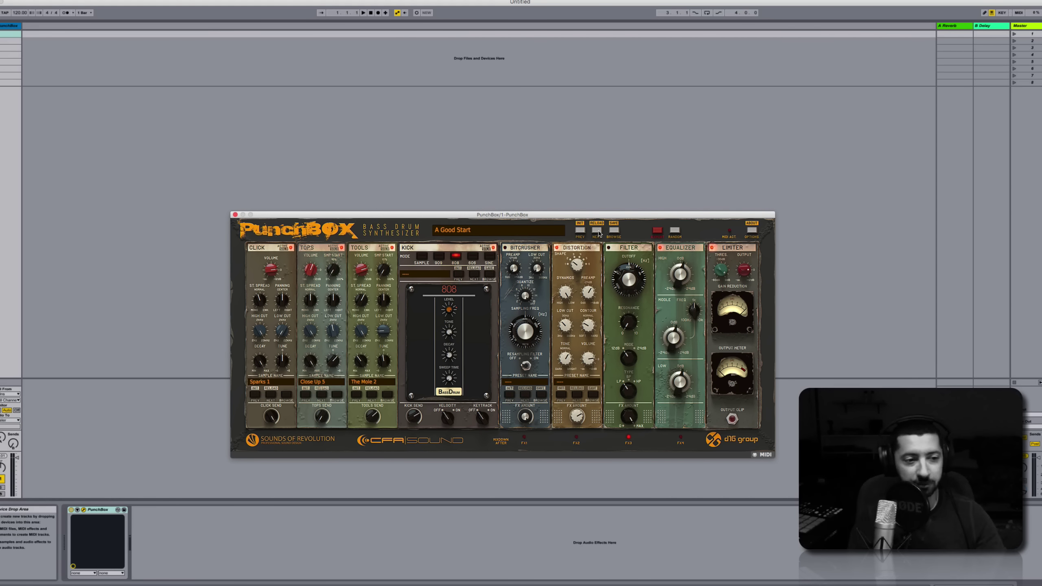
click(1, 495)
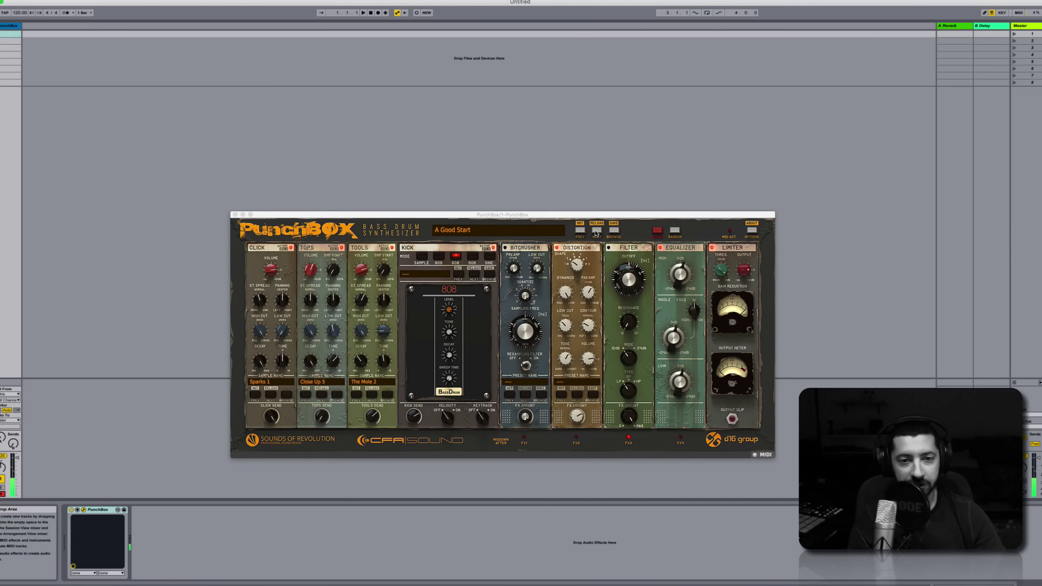
click(596, 232)
click(614, 231)
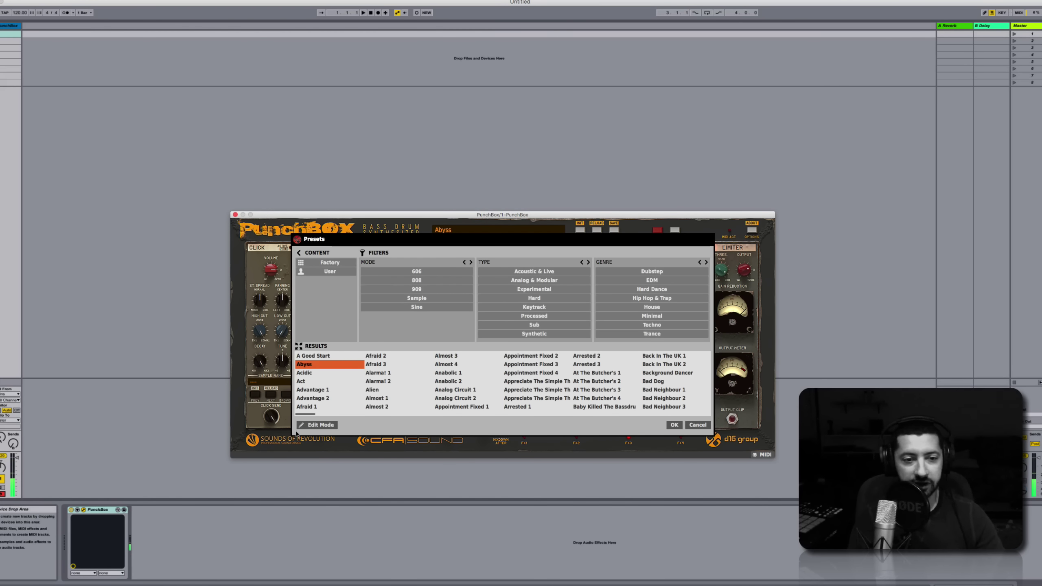
Browse the full PunchBox preset list and audition Noisy Grandpa 2, Not Really 1, One Way Street 2 and Out Of My Mind 3
drag(306, 414, 540, 418)
scroll(570, 401, right, 10)
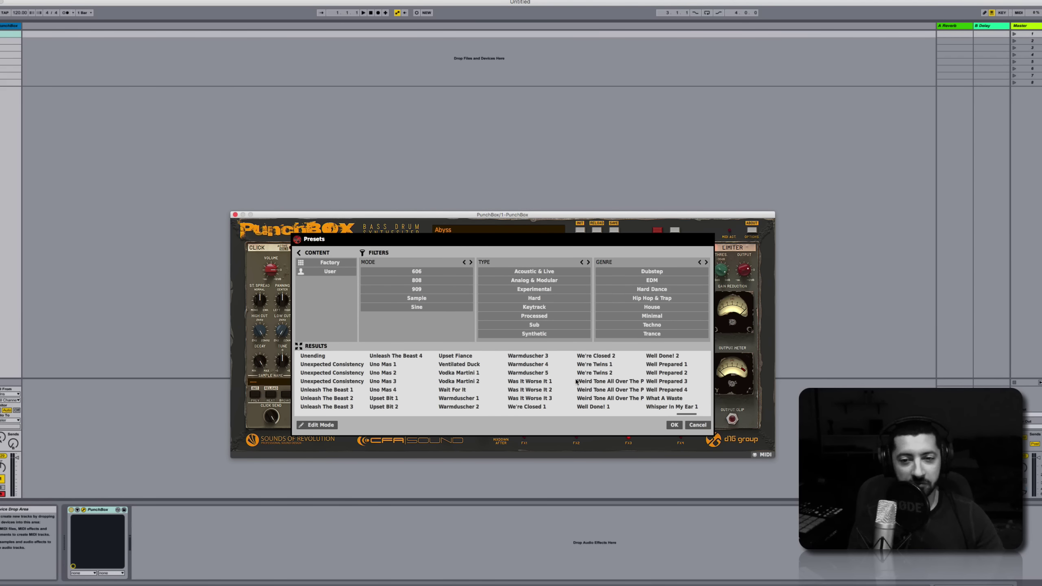
drag(700, 414, 541, 414)
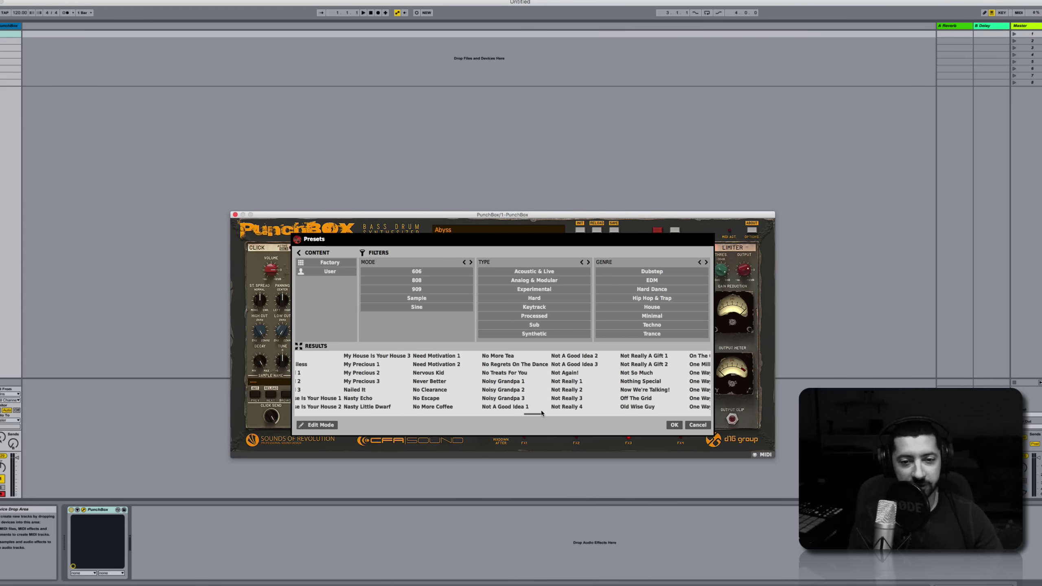
click(499, 390)
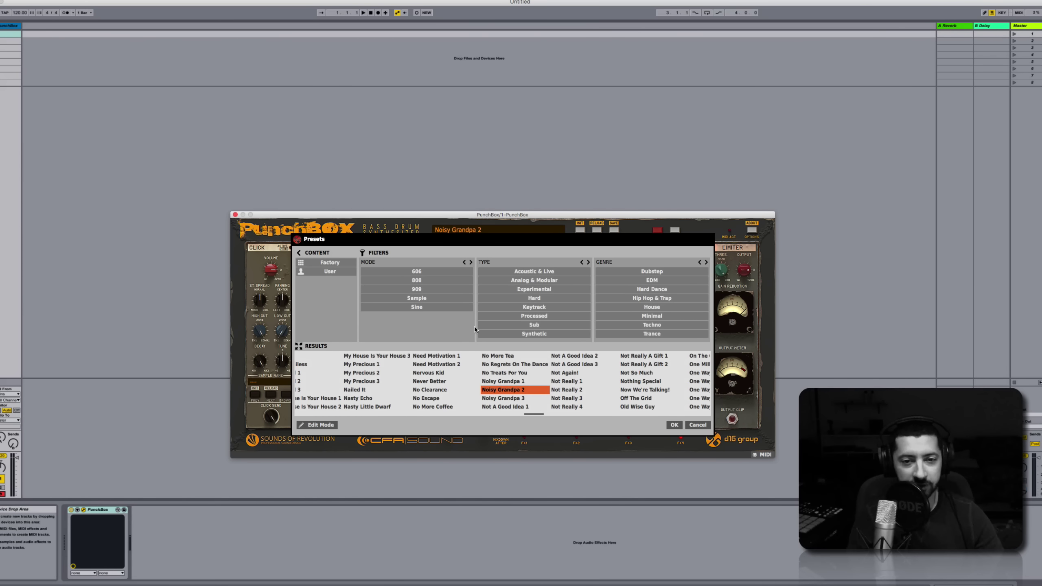
click(566, 382)
drag(533, 414, 545, 413)
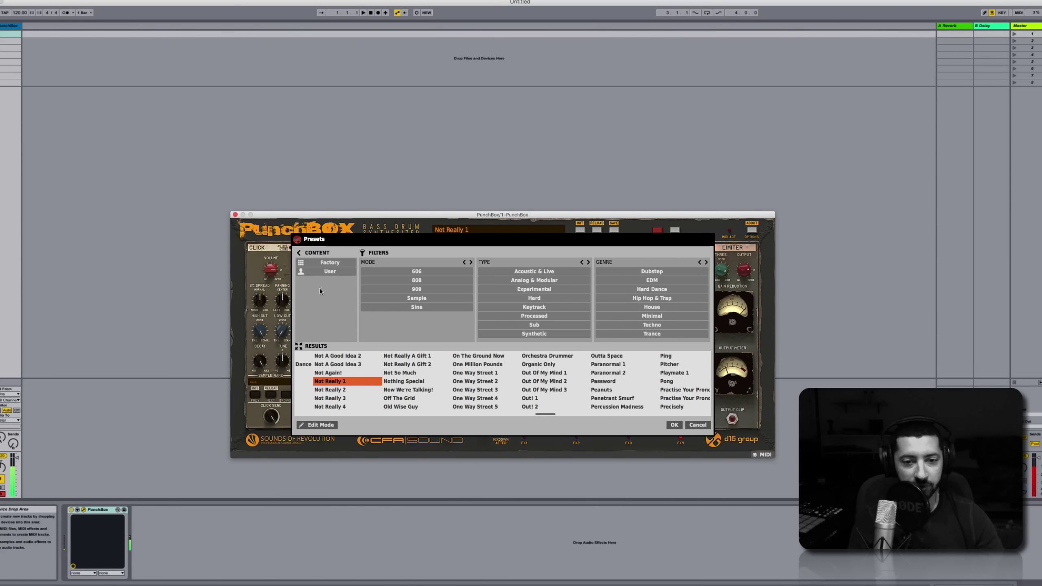
click(467, 383)
click(533, 391)
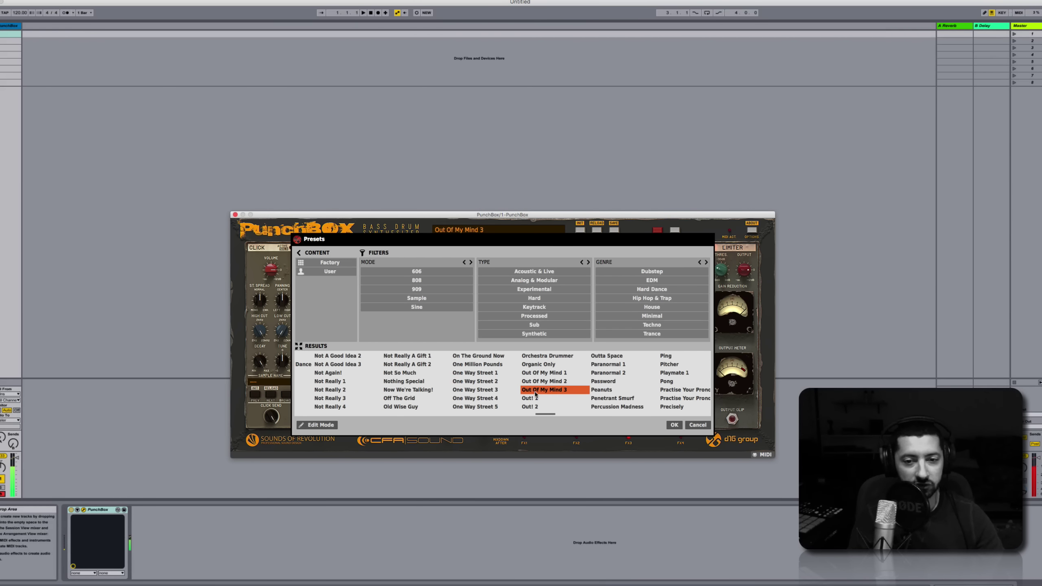
Filter the presets by the Hard Dance genre and audition Deep Forces 1, Experienced Diver 1 and Deep Forces 2
click(653, 289)
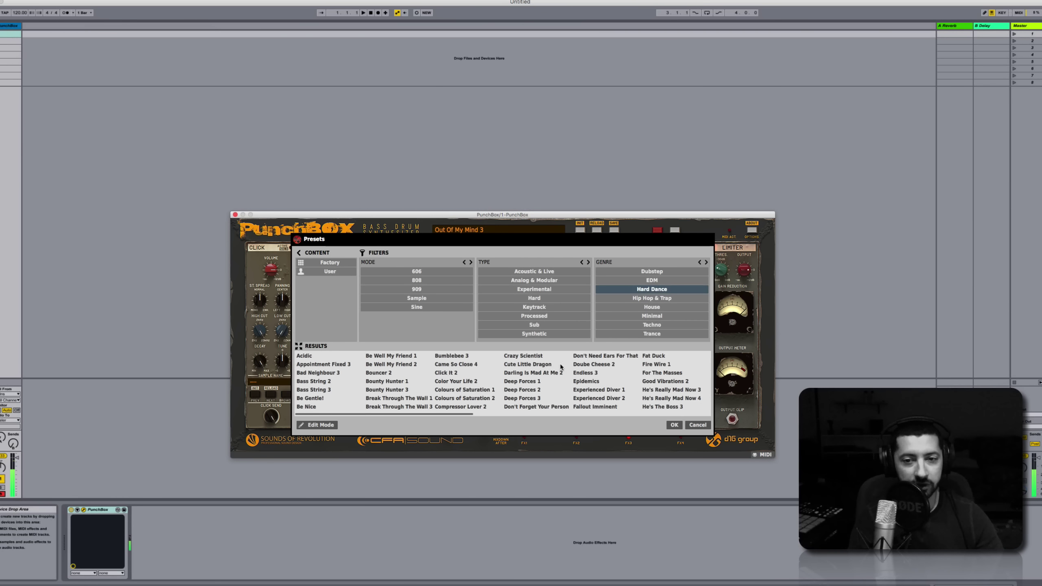
click(522, 381)
click(599, 390)
click(522, 390)
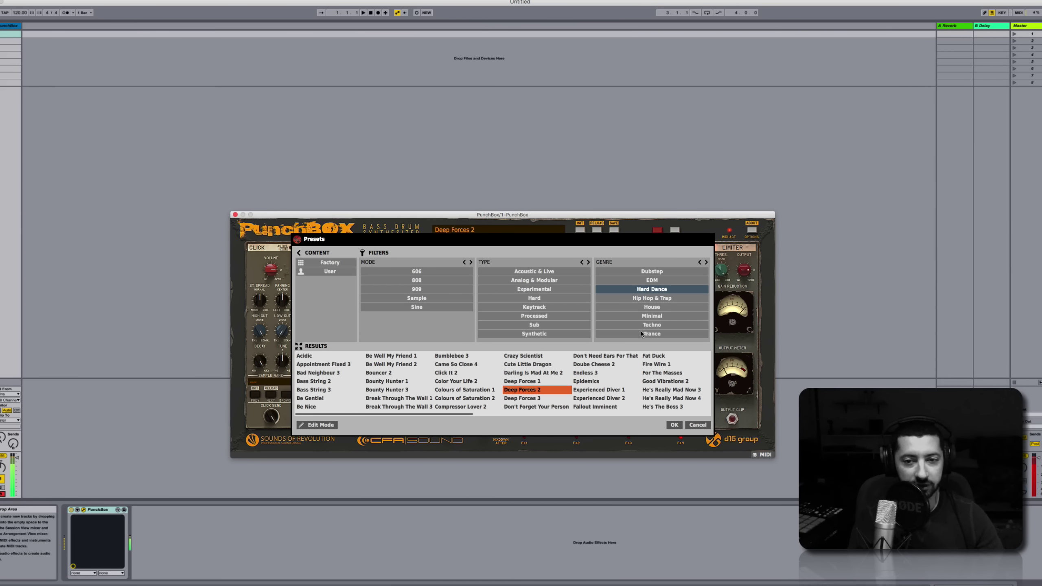
Filter the presets by the Minimal genre and audition several kicks, including Doppelgaenger, Bass & Drum 2, Granni Is Upset and Full Focus 1
click(659, 315)
click(593, 381)
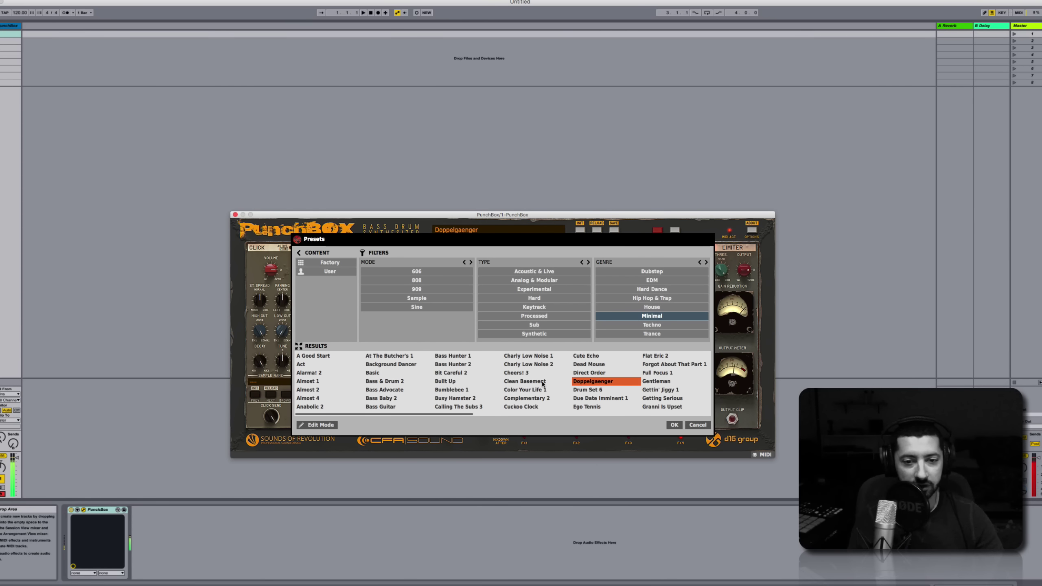
click(524, 381)
click(440, 383)
click(381, 381)
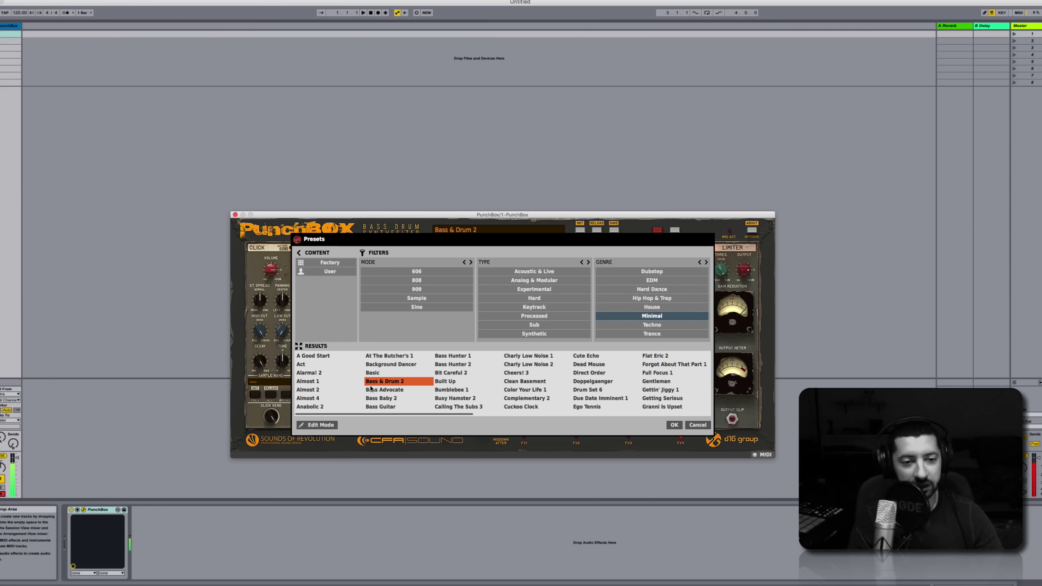
click(313, 374)
click(662, 407)
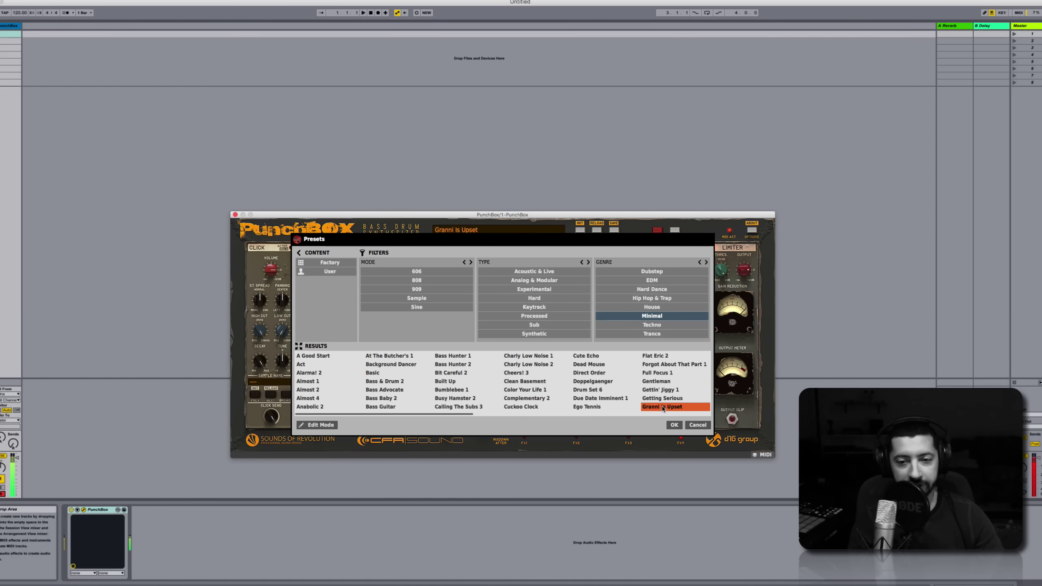
click(658, 373)
Filter the presets by the Techno genre, audition Break Through The Wall 1, Broadway and Boomy And Dirty, and load Bad Sonar
click(652, 325)
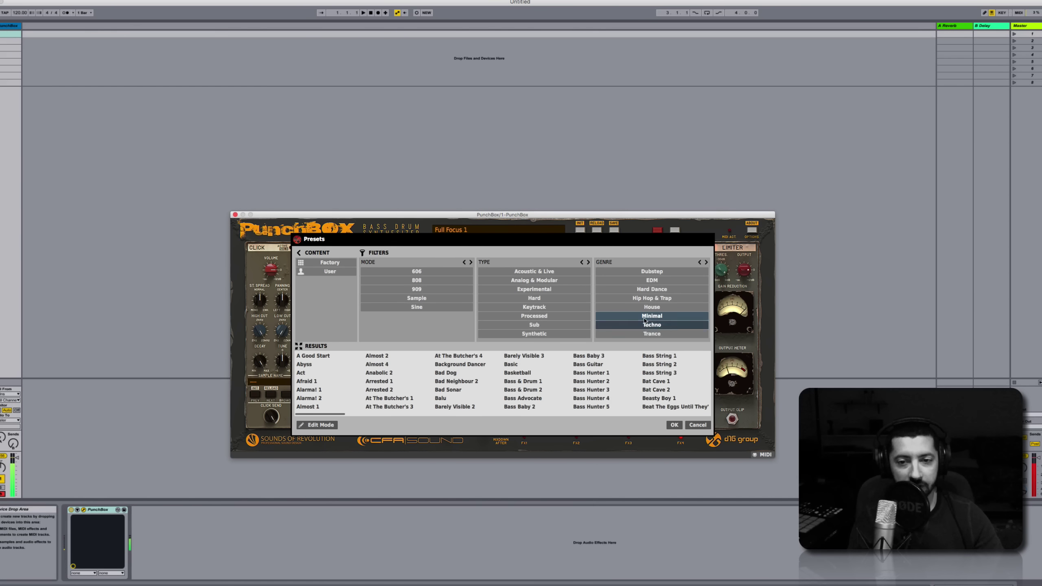
click(642, 373)
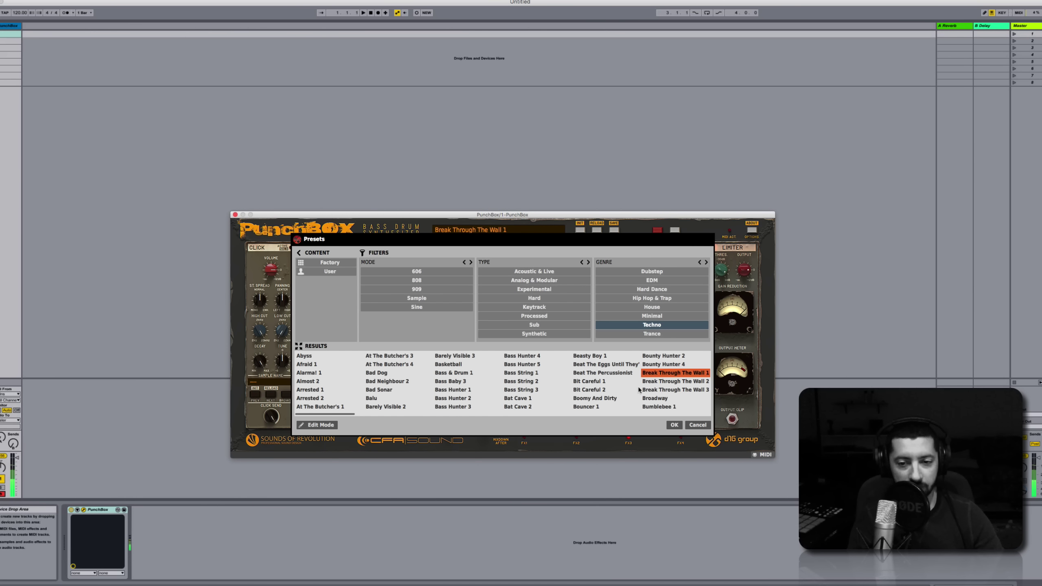
click(659, 398)
click(582, 399)
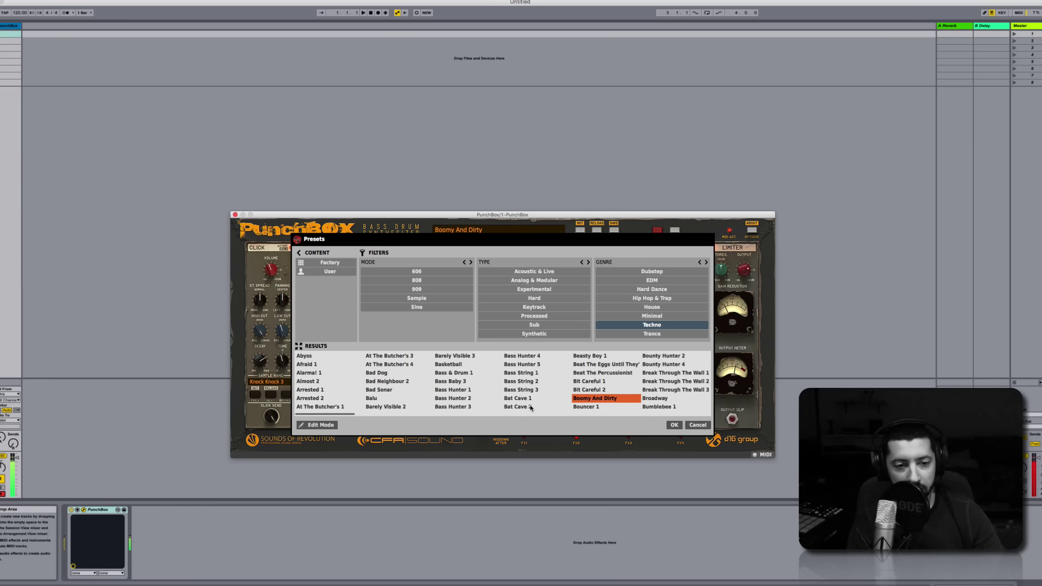
double_click(378, 390)
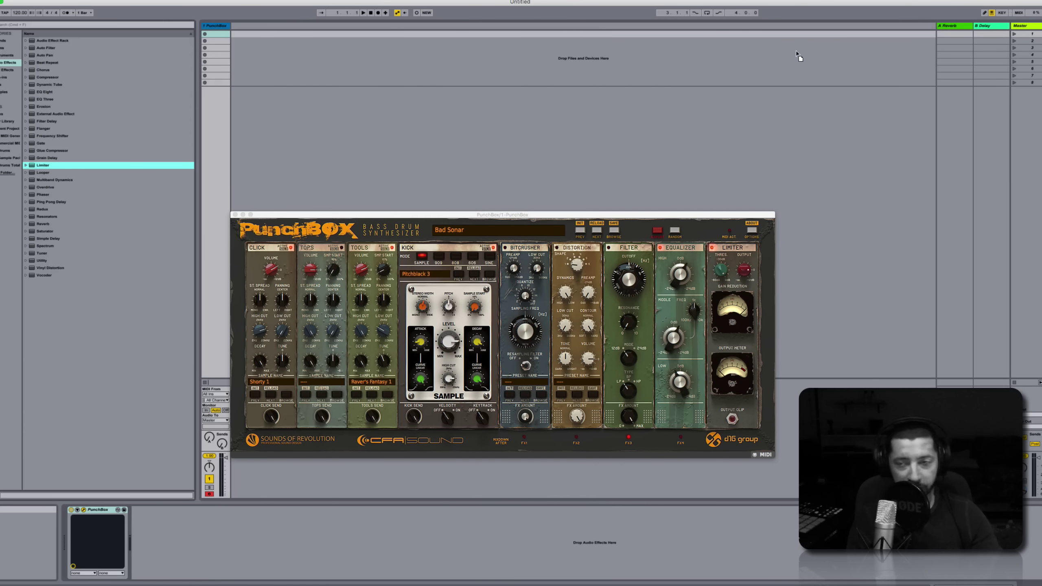
Add a Limiter audio effect to the Master track from the browser, and hide the browser again
key(super+alt+b)
key(Return)
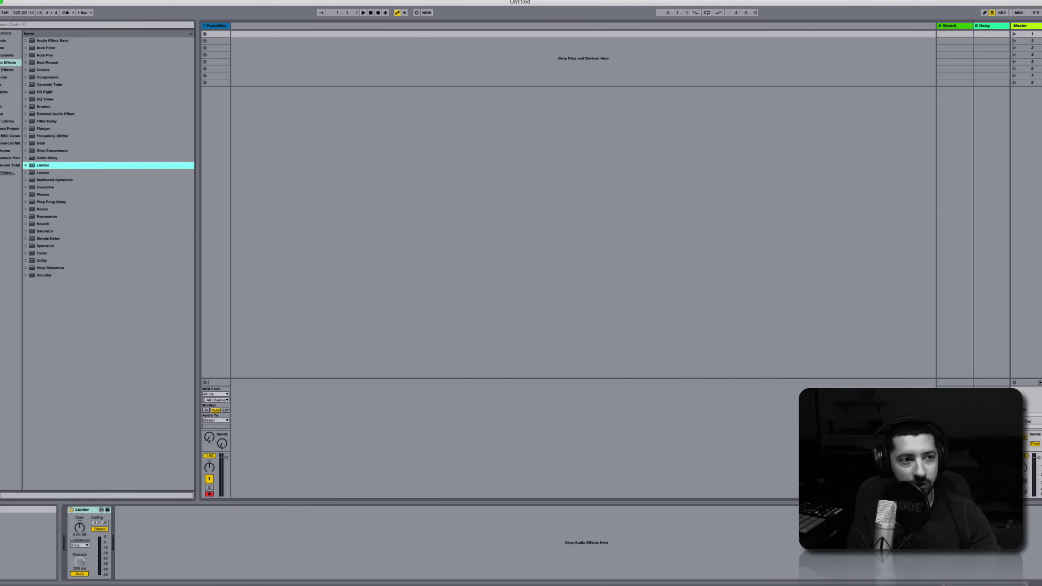
key(super+alt+b)
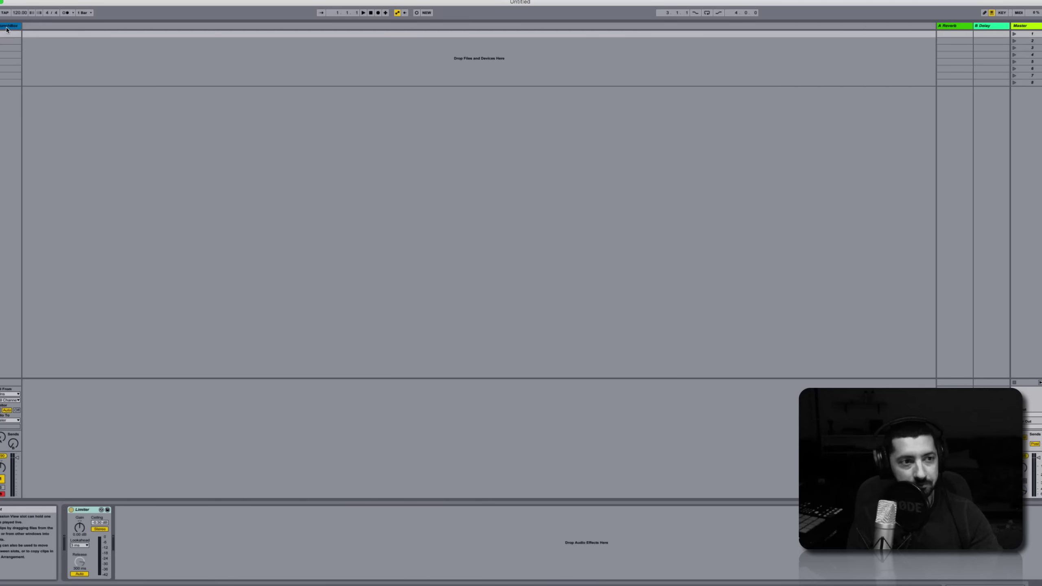
Return to the PunchBox preset browser, filter by the Trance genre, and audition presets including Kick Loves Stereo, Intrigant Butler 1 and I Saw A Sine
key(super+z)
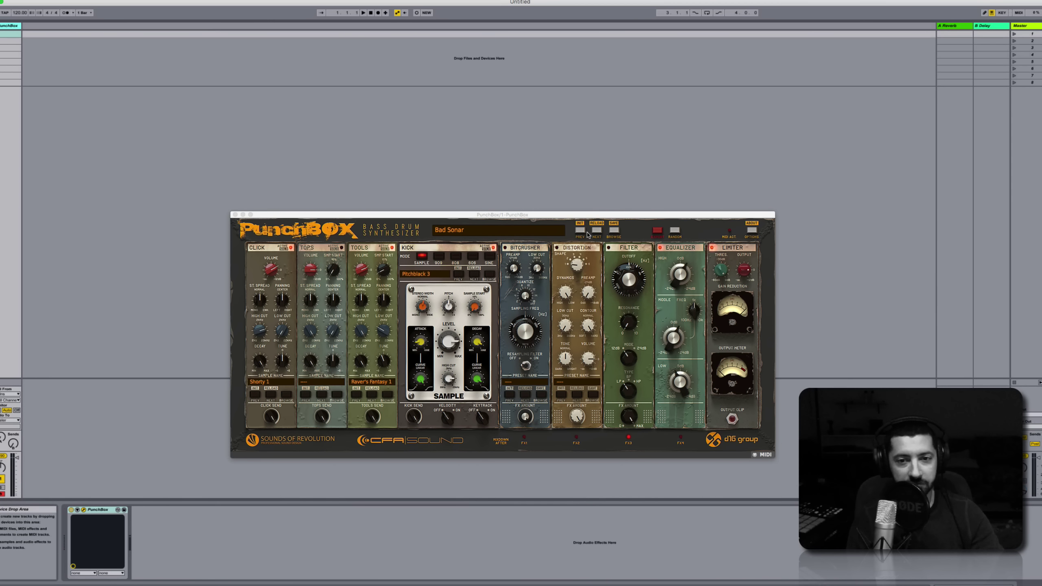
click(613, 231)
click(653, 335)
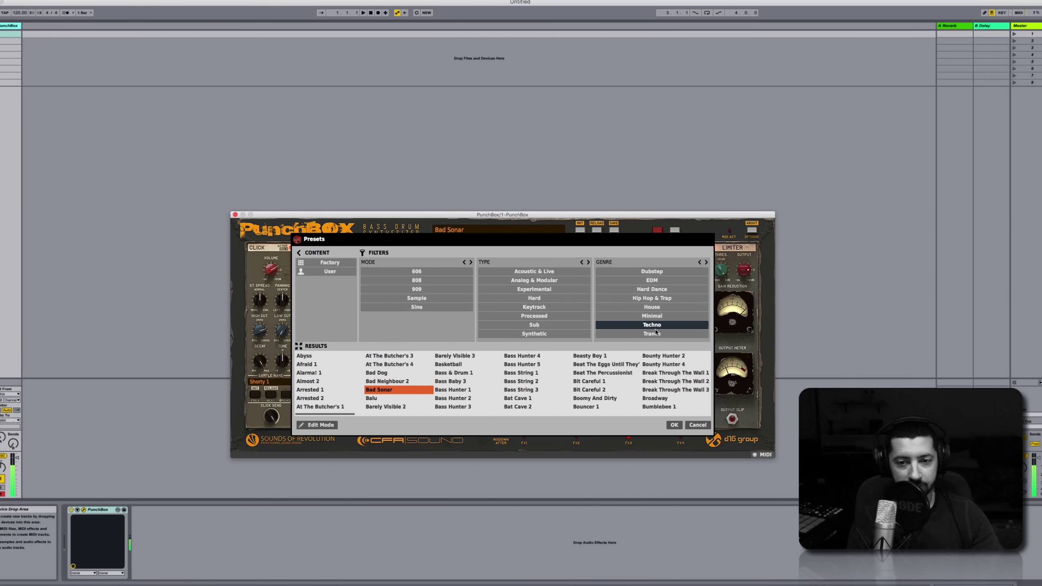
click(587, 364)
click(657, 373)
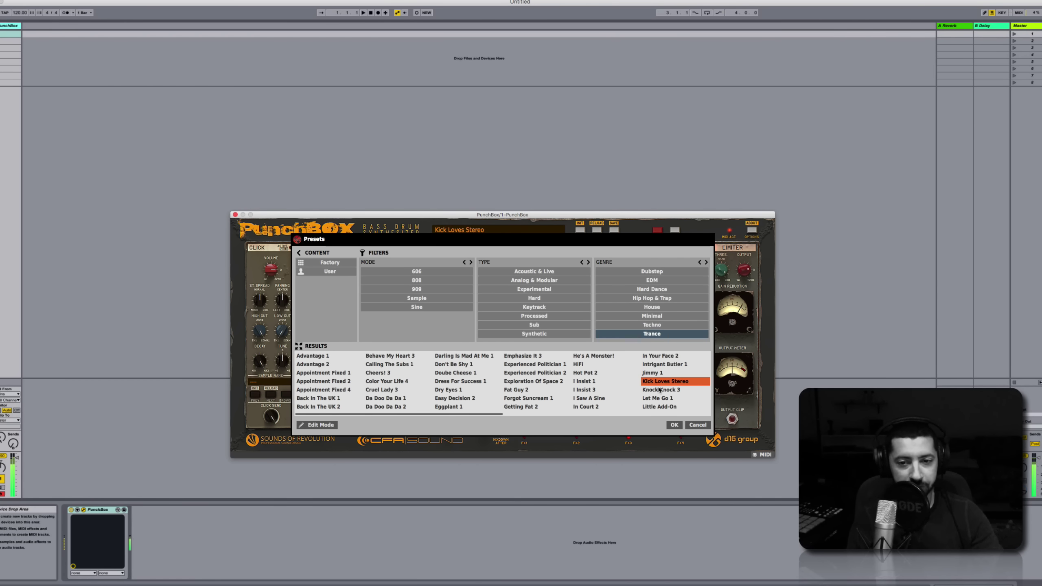
click(665, 364)
click(596, 398)
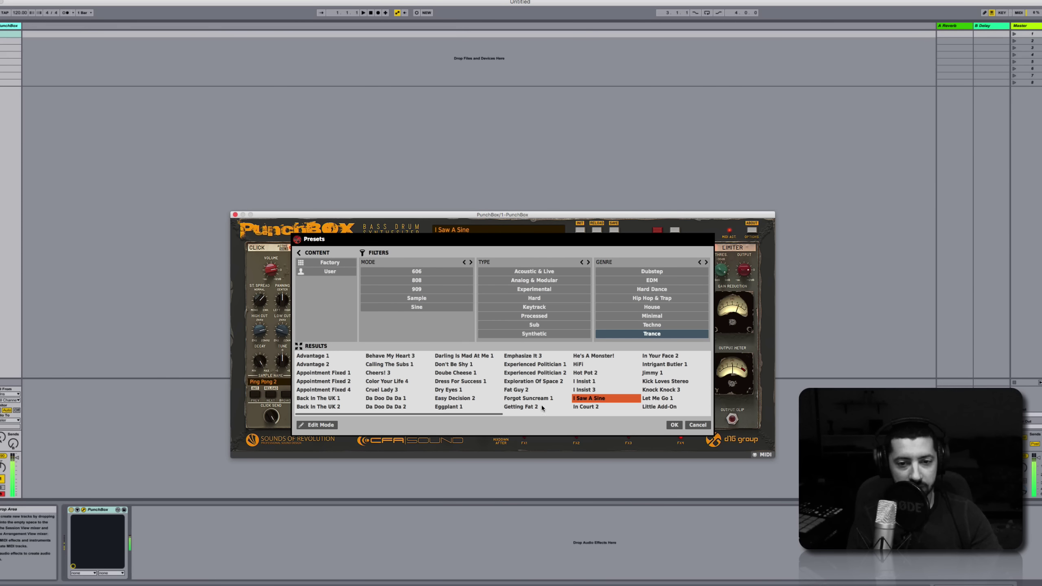
Audition more Trance presets, including Forgot Suncream 1, Easy Decision 2, Dress For Success 1 and Color Your Life 4
click(533, 398)
click(469, 399)
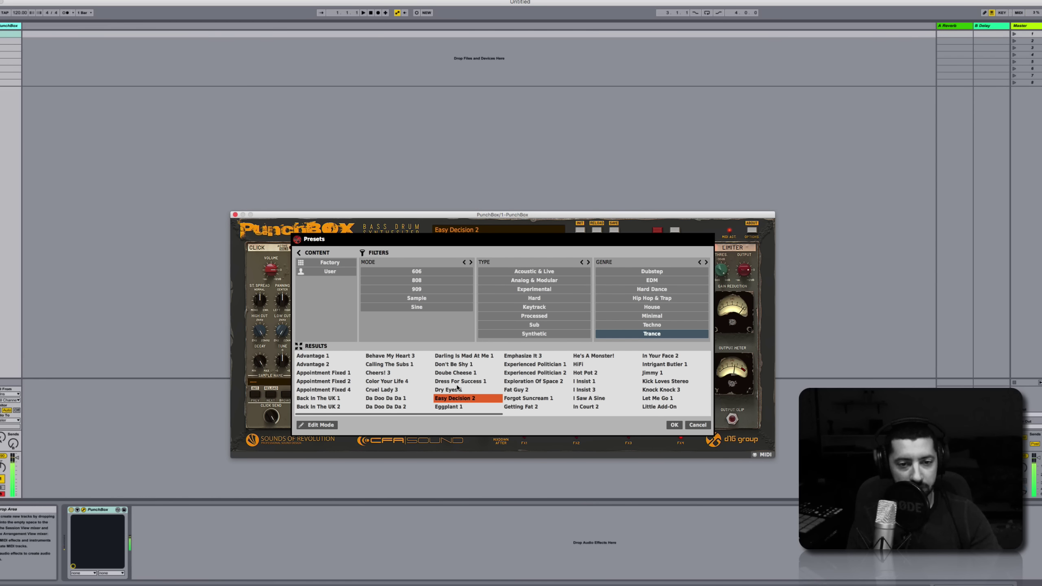
click(456, 382)
click(405, 382)
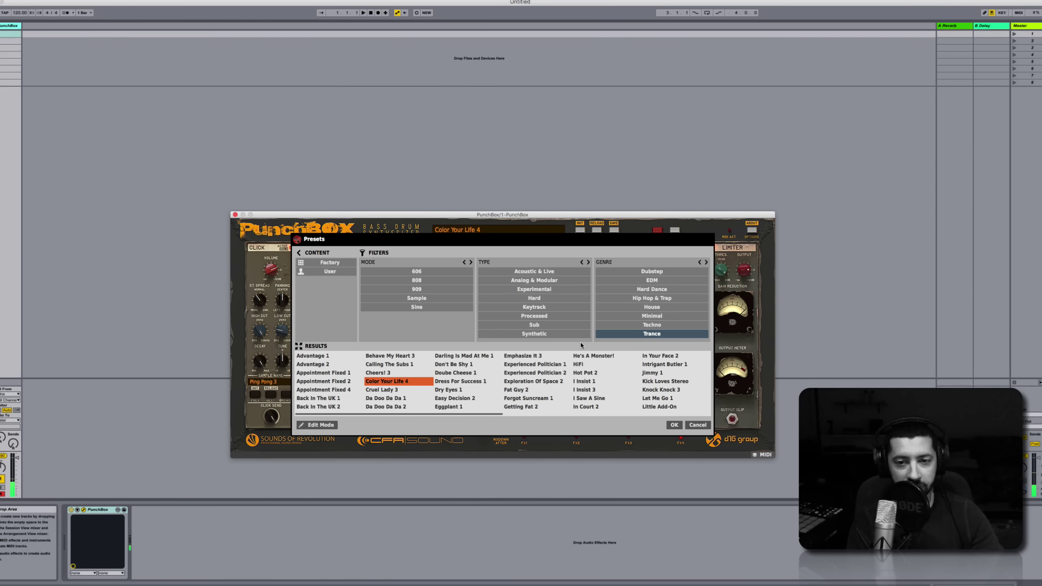
Narrow the Trance presets to 909 mode and audition The Mark and Trusted Source
click(430, 290)
click(344, 365)
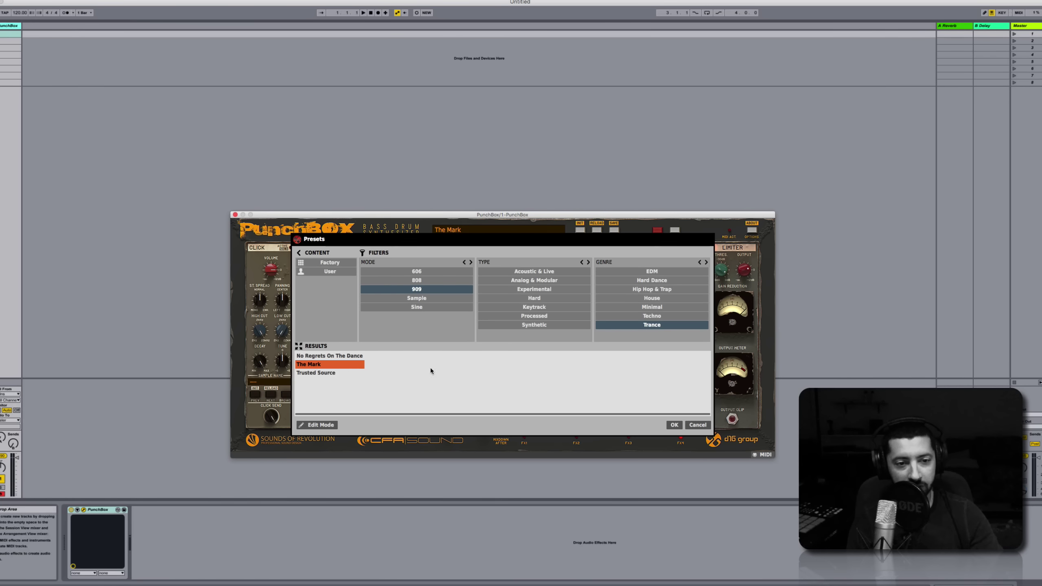
click(345, 372)
Replace the Trance genre filter with another genre and load the Tornado preset
click(639, 327)
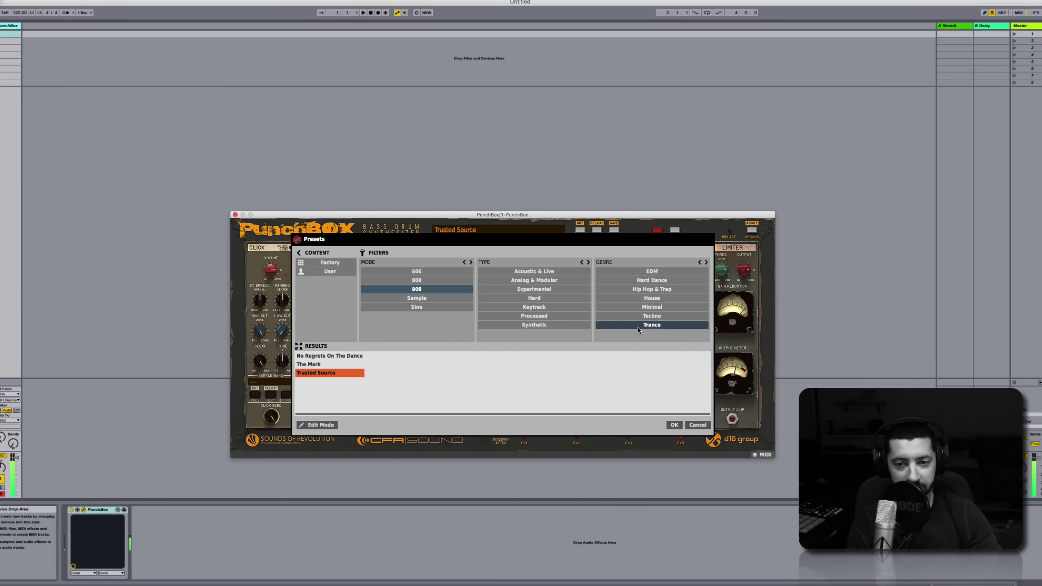
click(652, 290)
double_click(386, 372)
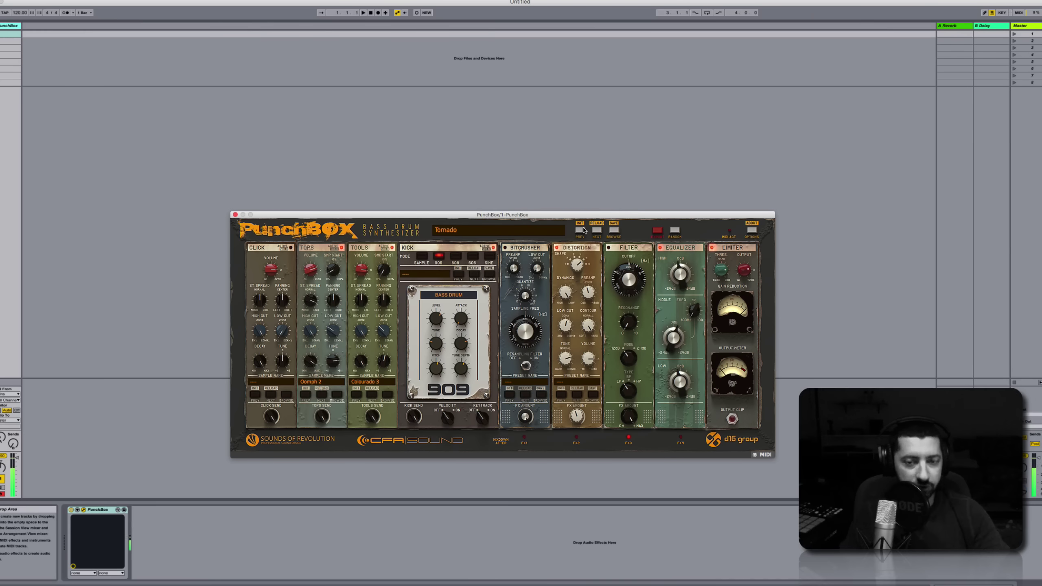
Initialize PunchBox to the Default preset, switch the kick to 909 mode and adjust its level and attack
click(583, 230)
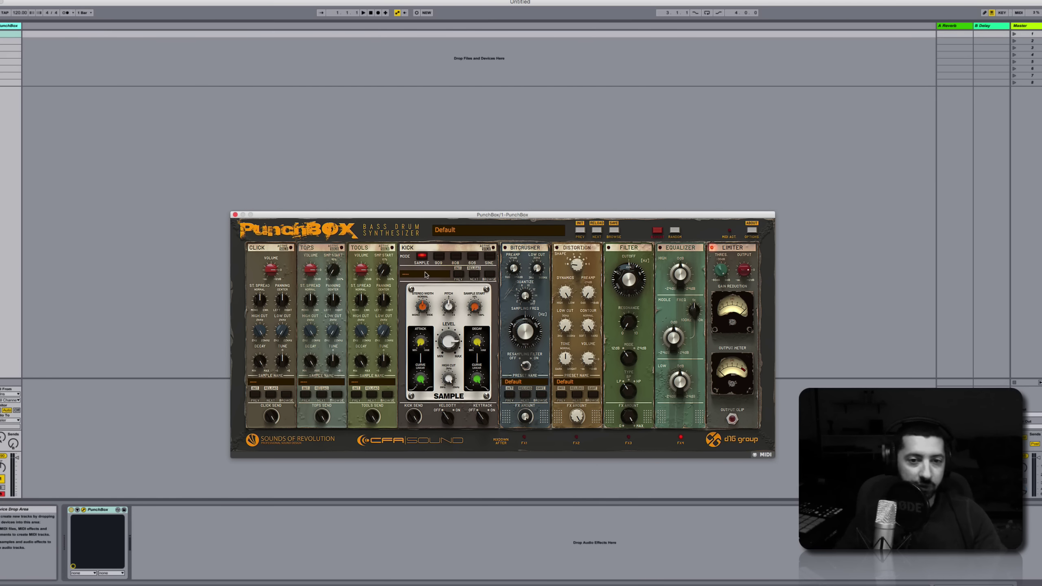
click(438, 256)
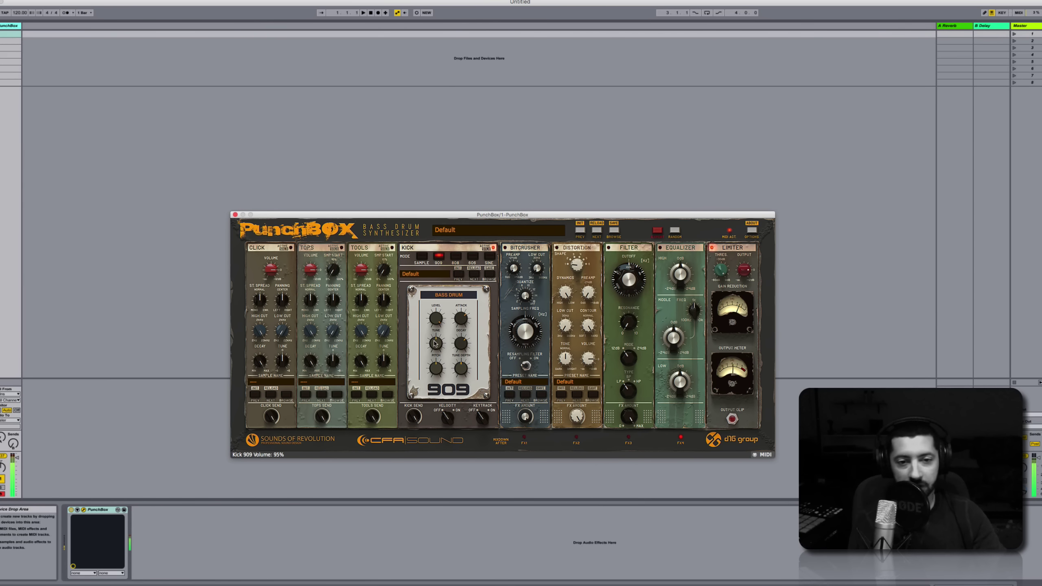
scroll(437, 314, up, 2)
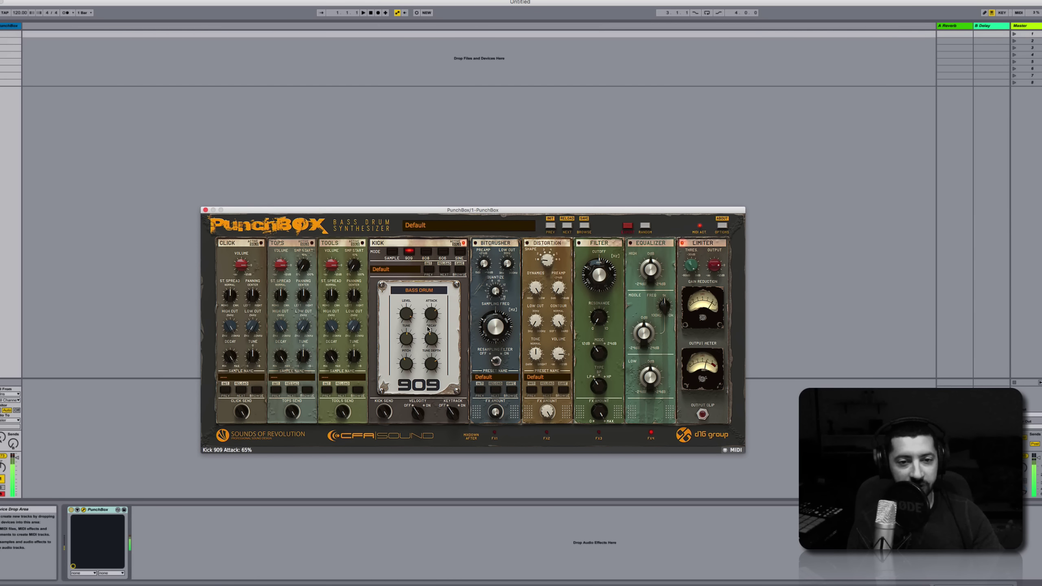
Switch the kick to 808 mode and vary its tone controls, including sweep time and decay, and change to 606 mode
click(425, 252)
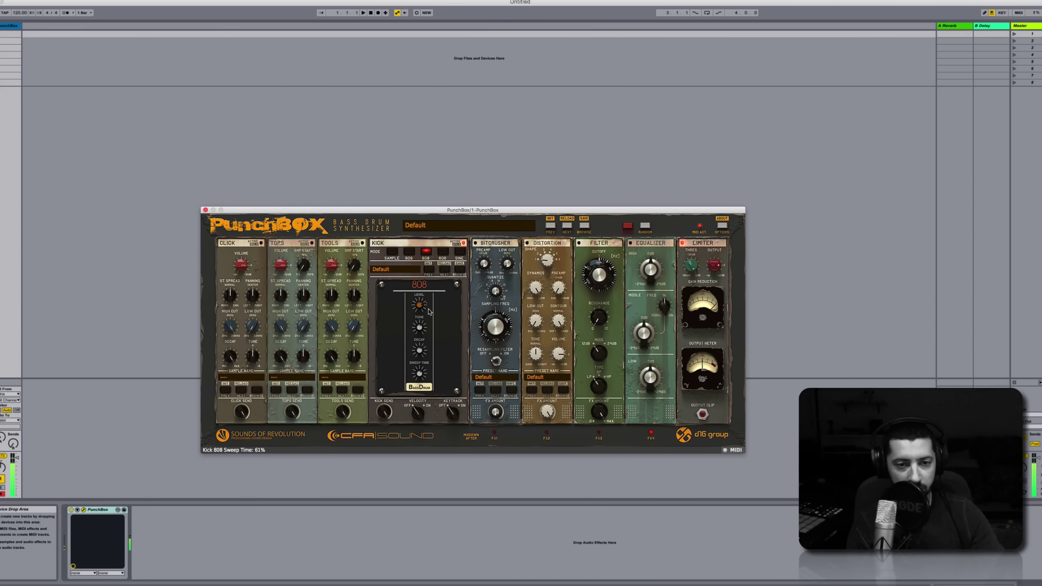
drag(422, 329, 420, 320)
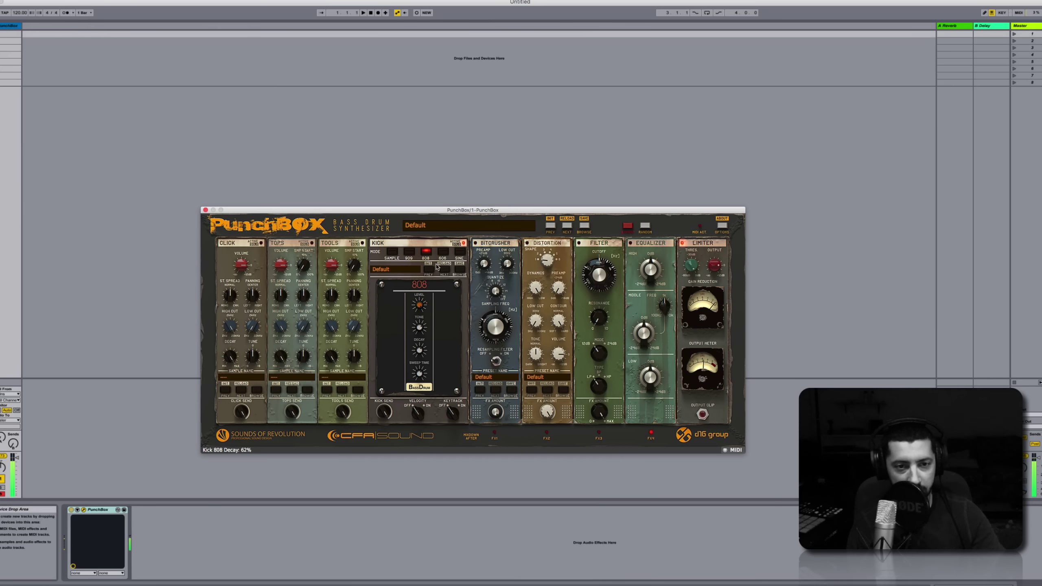
click(442, 251)
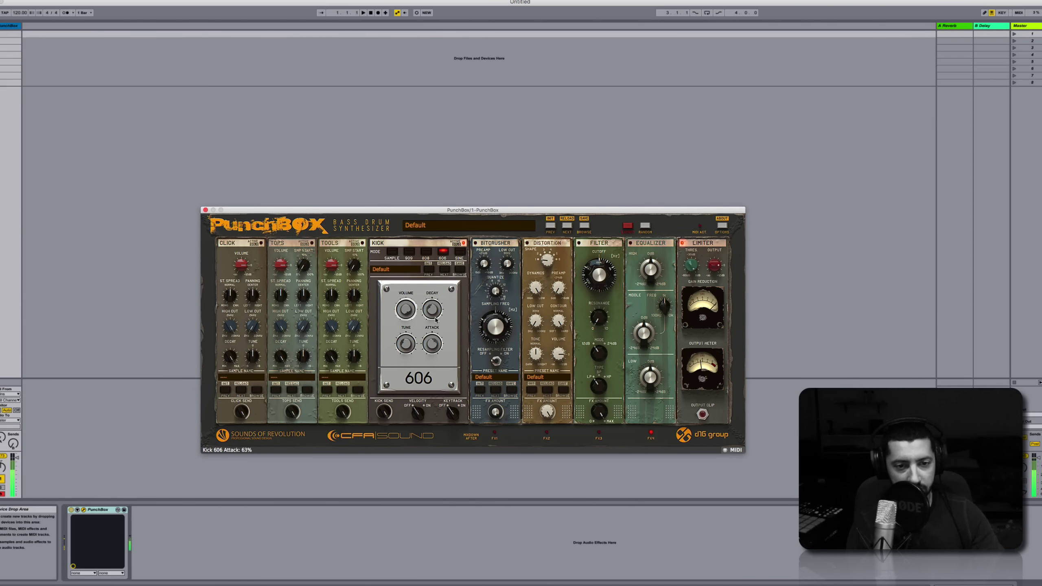
Switch the kick to Sine mode and adjust the sine generator's start and end frequencies
click(460, 252)
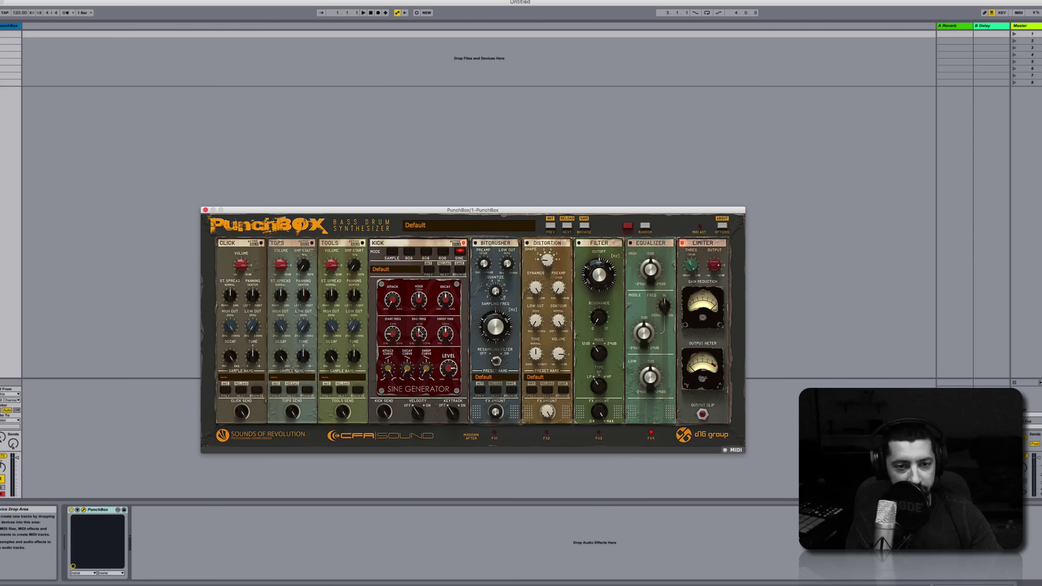
mouse_move(420, 326)
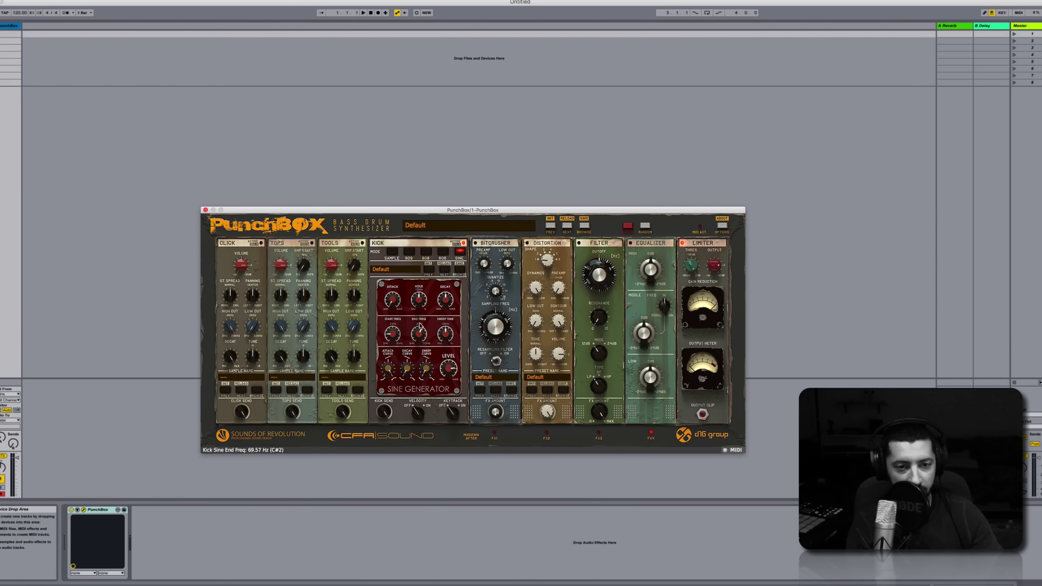
drag(419, 325, 425, 375)
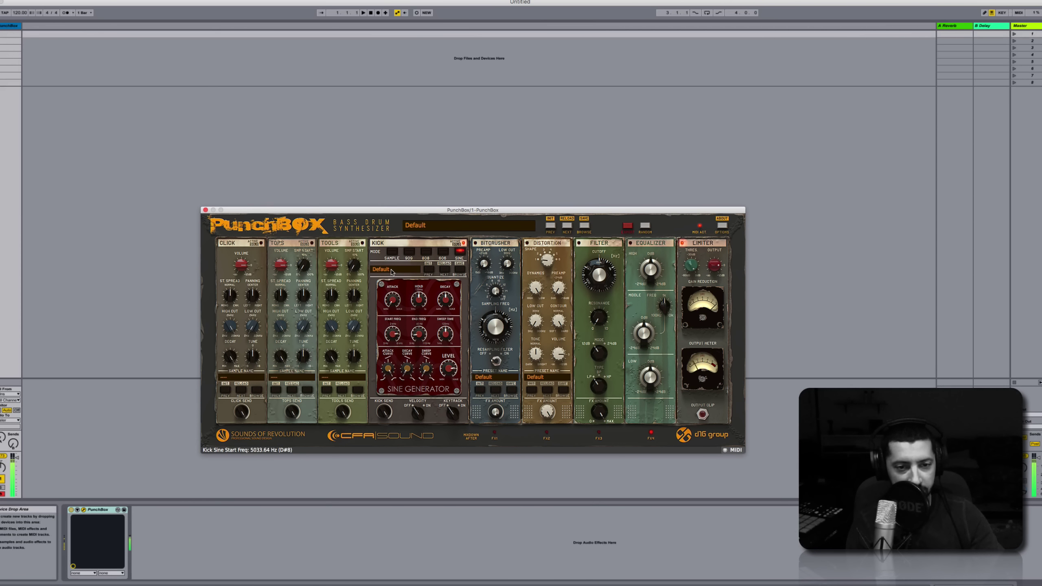
drag(418, 331, 443, 361)
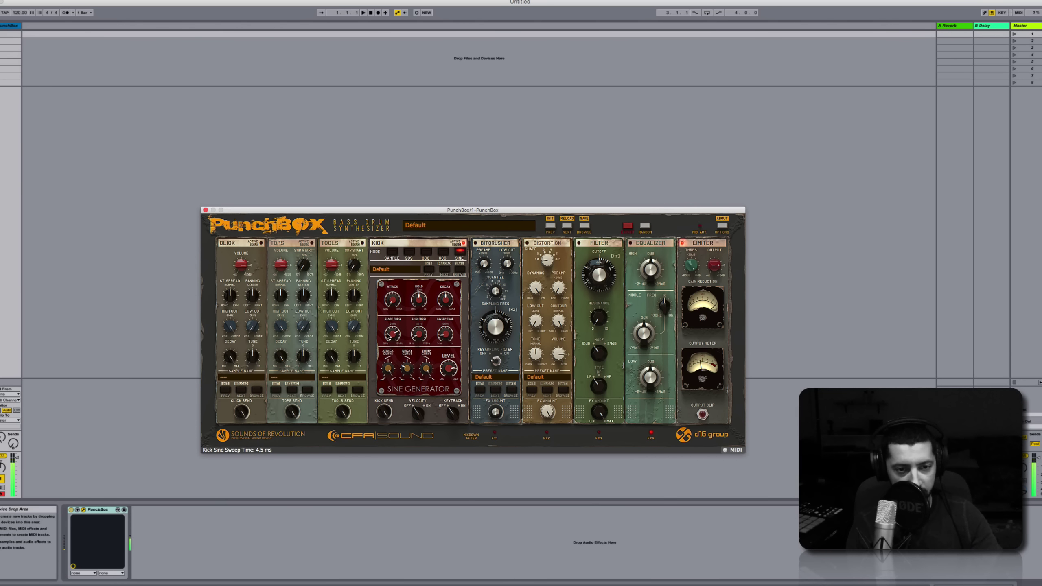
Shape the sine kick's pitch sweep with its start frequency, sweep time and sweep curve, and set its level to about 86%
drag(388, 334, 418, 302)
drag(451, 336, 451, 326)
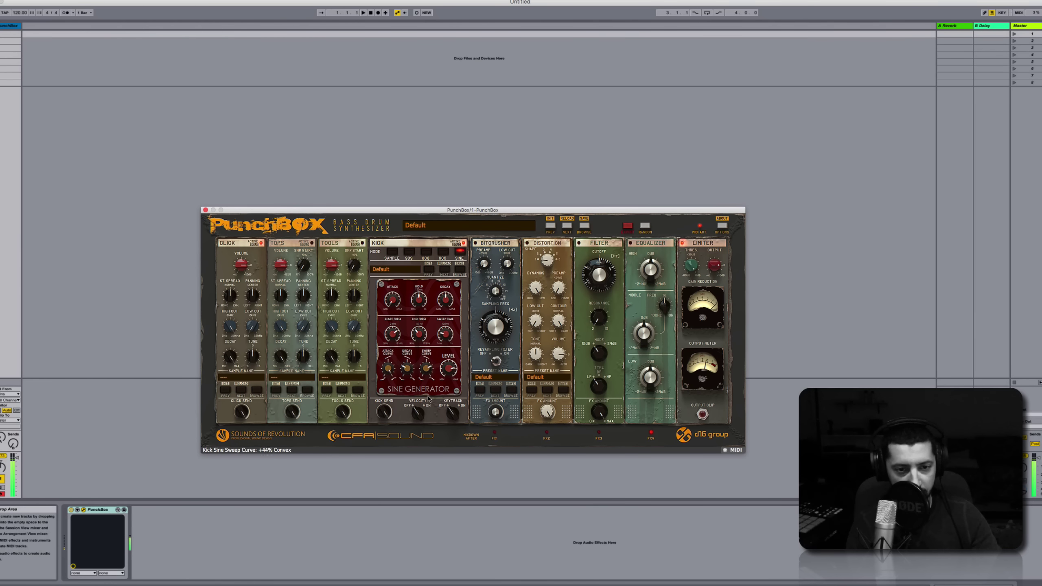
drag(393, 334, 446, 350)
click(448, 367)
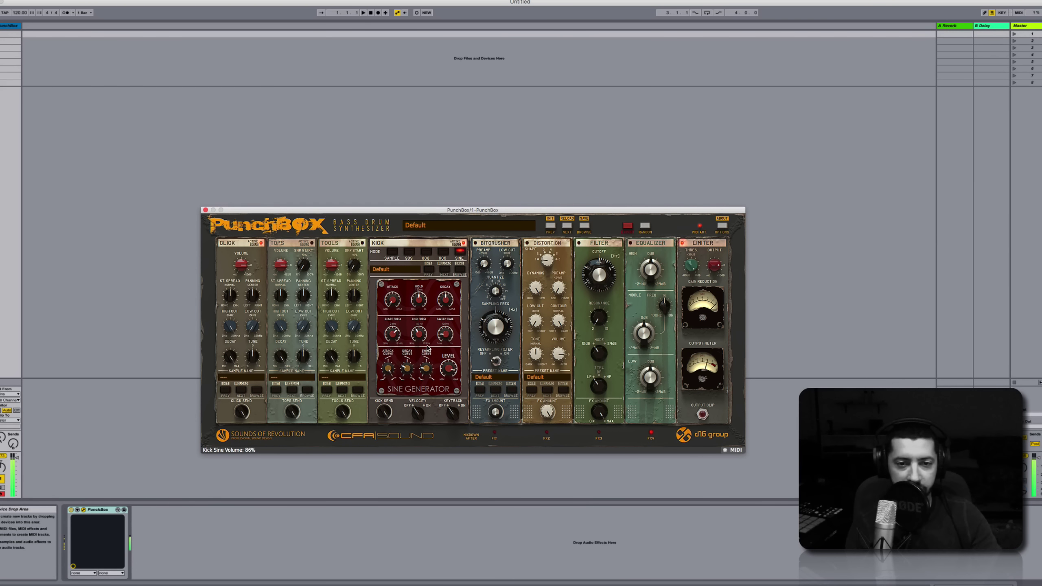
Switch the kick to Sample mode and audition kick samples including Abbreviation 1, Abbreviation 3, Basement 1 and Basement 3
click(391, 252)
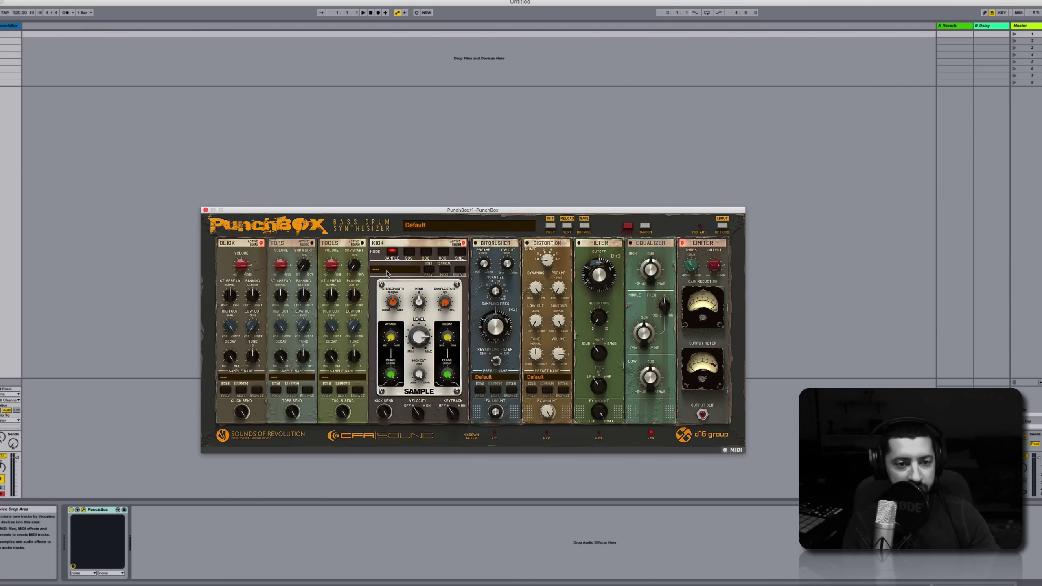
click(445, 271)
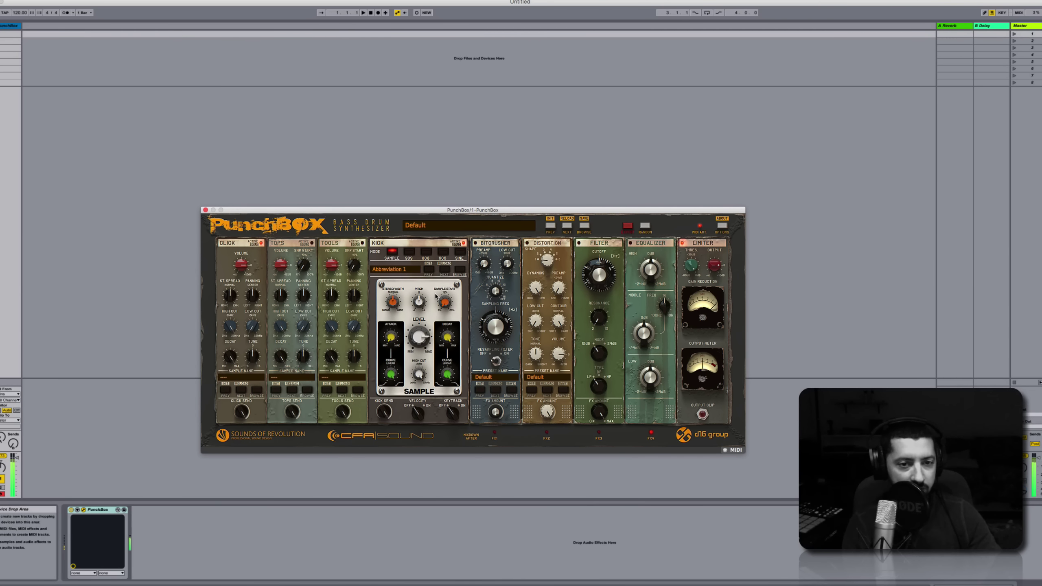
click(444, 271)
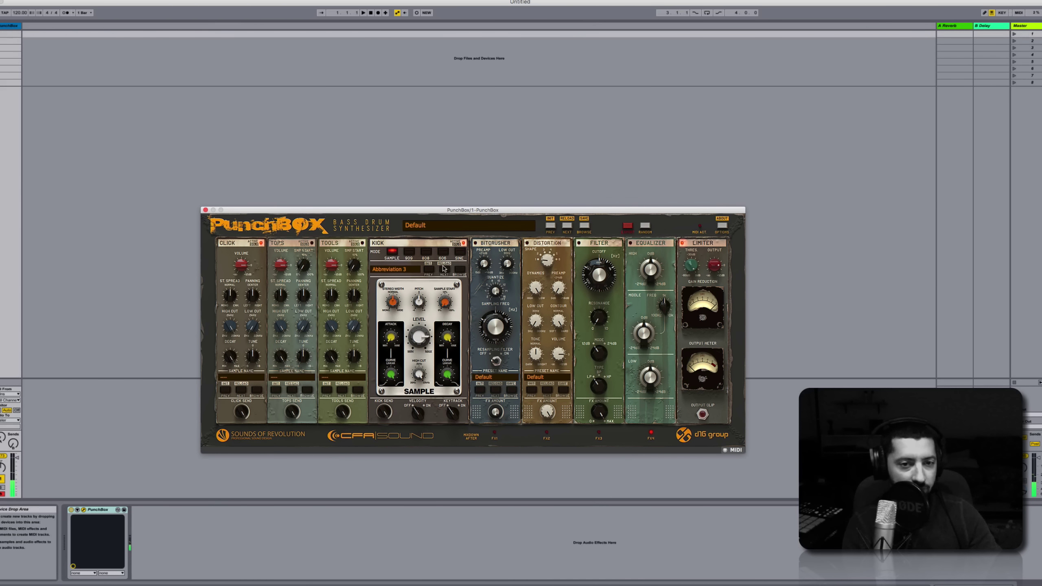
click(444, 271)
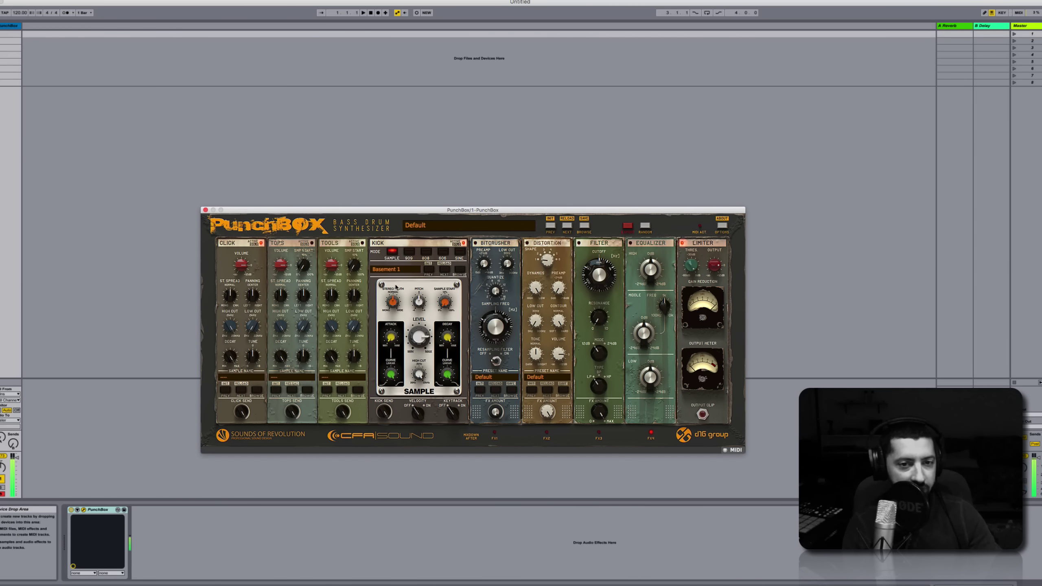
click(444, 271)
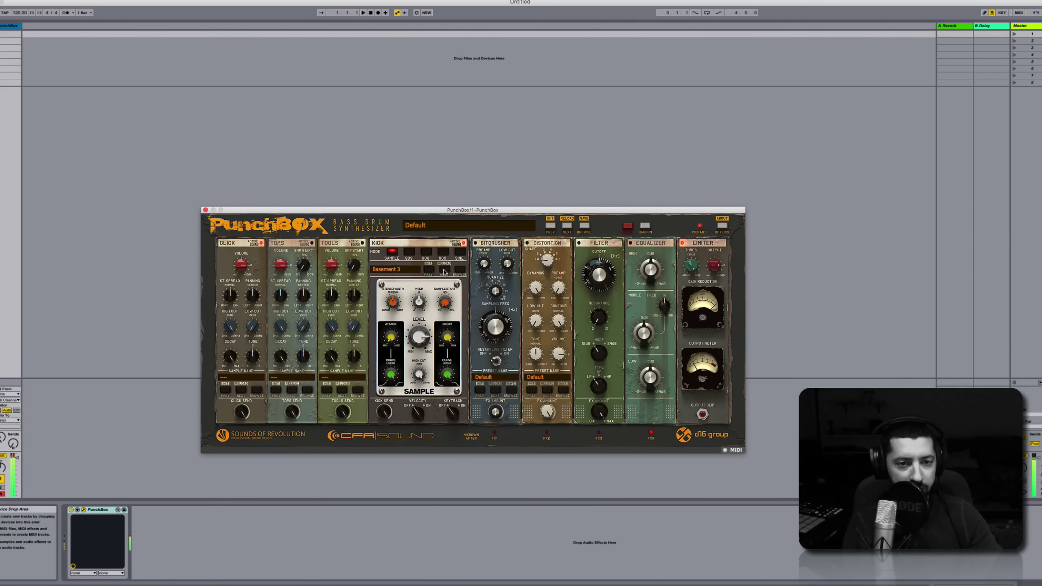
Compare the 909 and 808 kick modes and leave the kick in 909 mode
click(410, 252)
click(427, 252)
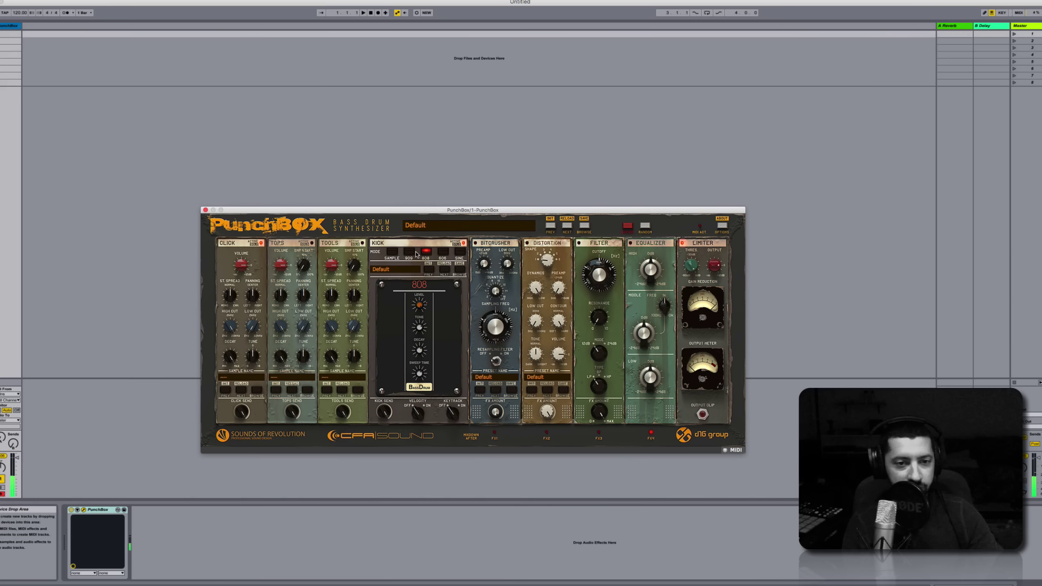
click(409, 252)
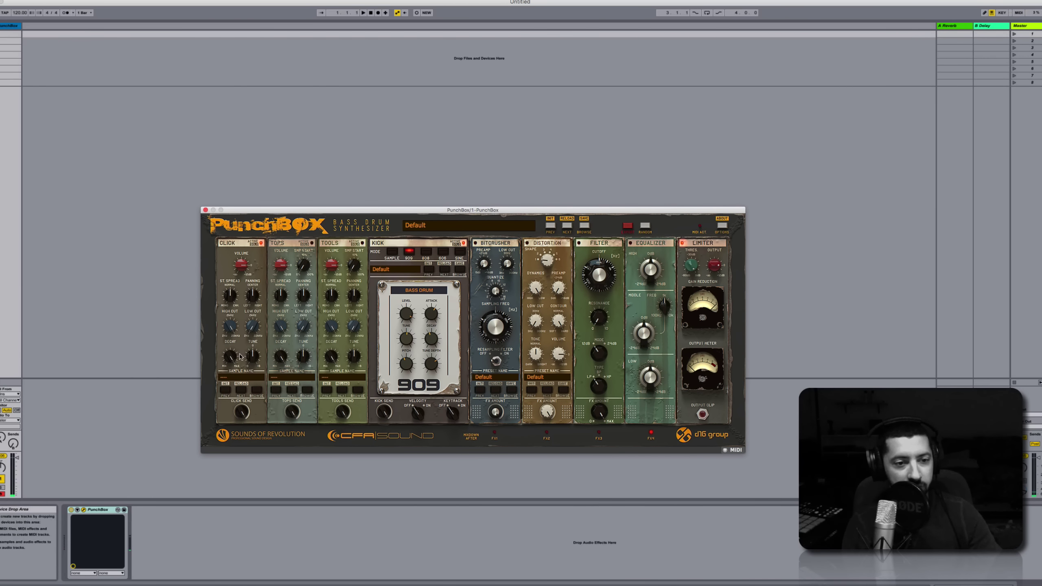
Audition Click samples including Aftermath 1, Bad Guy 1 and Barely 1 while lowering and raising the 909 kick's volume
click(241, 391)
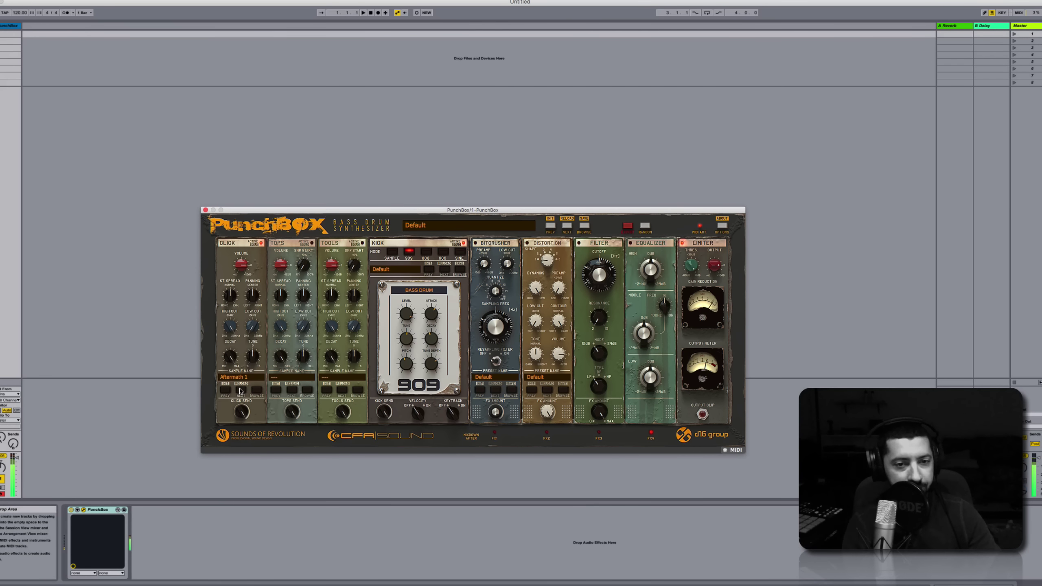
click(241, 390)
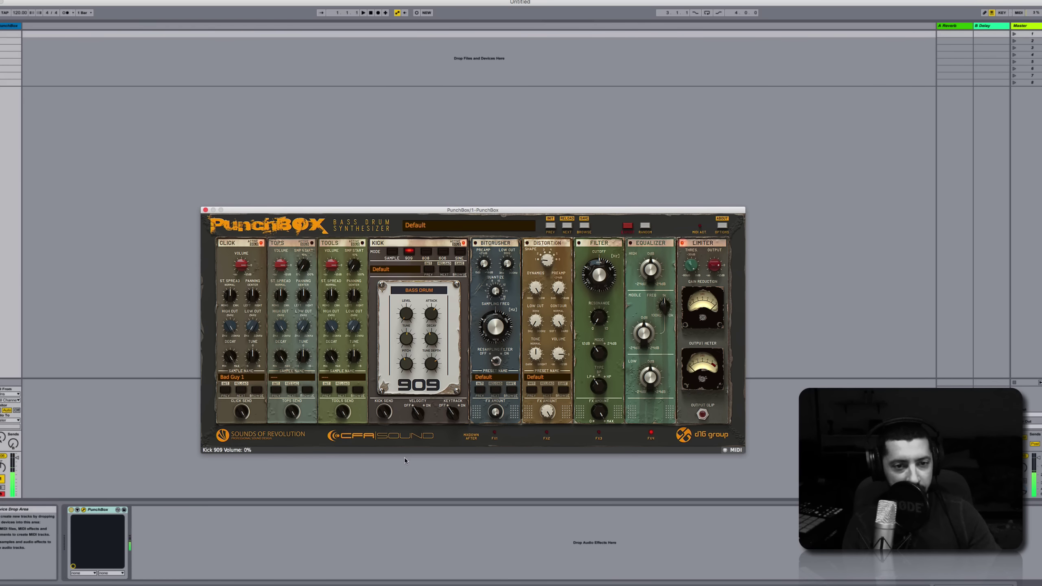
click(241, 390)
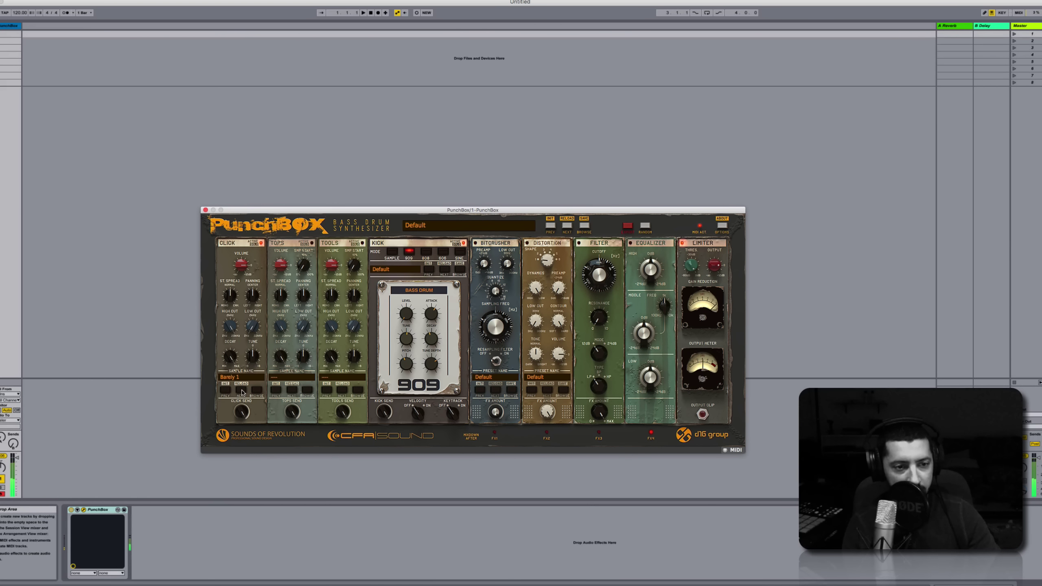
drag(252, 344, 236, 243)
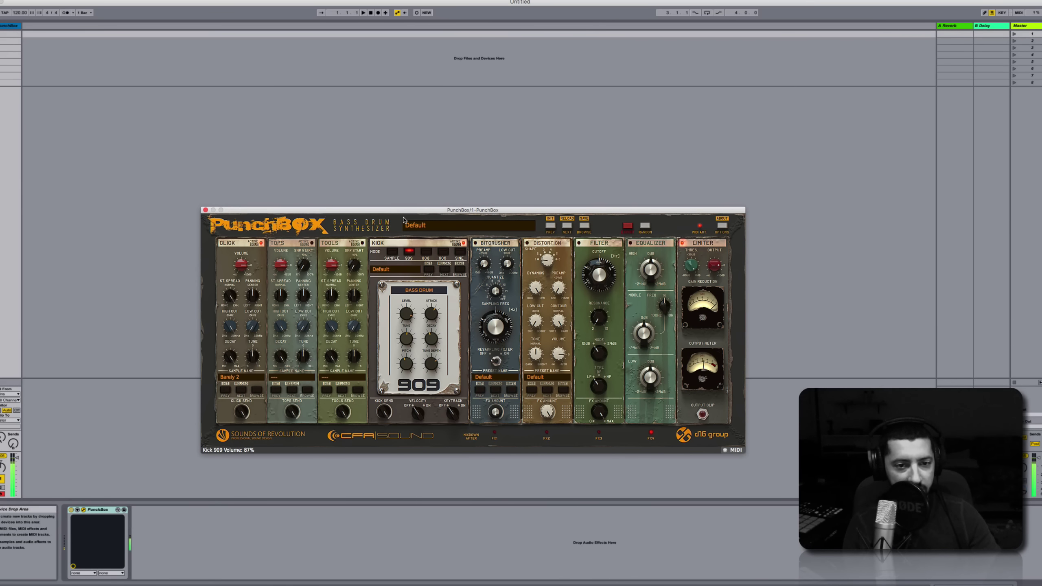
Browse further Click samples to Bongoman 2 and lower the Click volume to about -9.1 dB
click(242, 391)
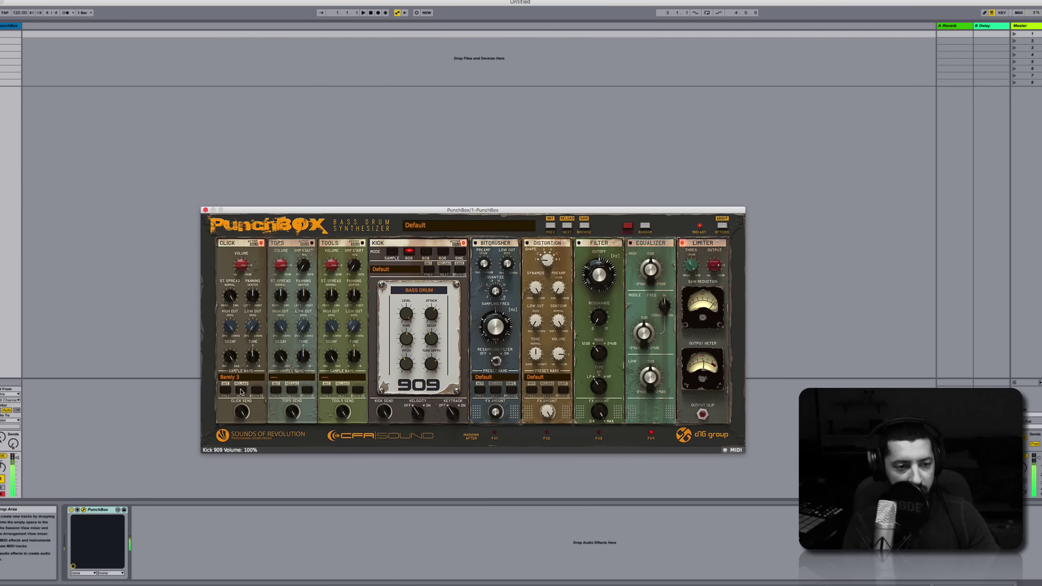
click(241, 392)
click(241, 391)
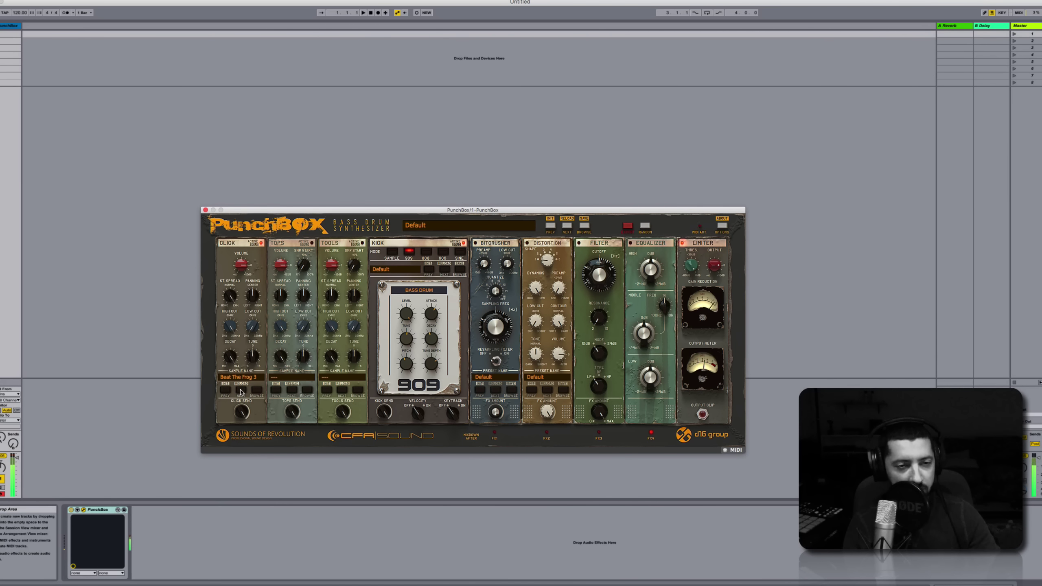
click(241, 391)
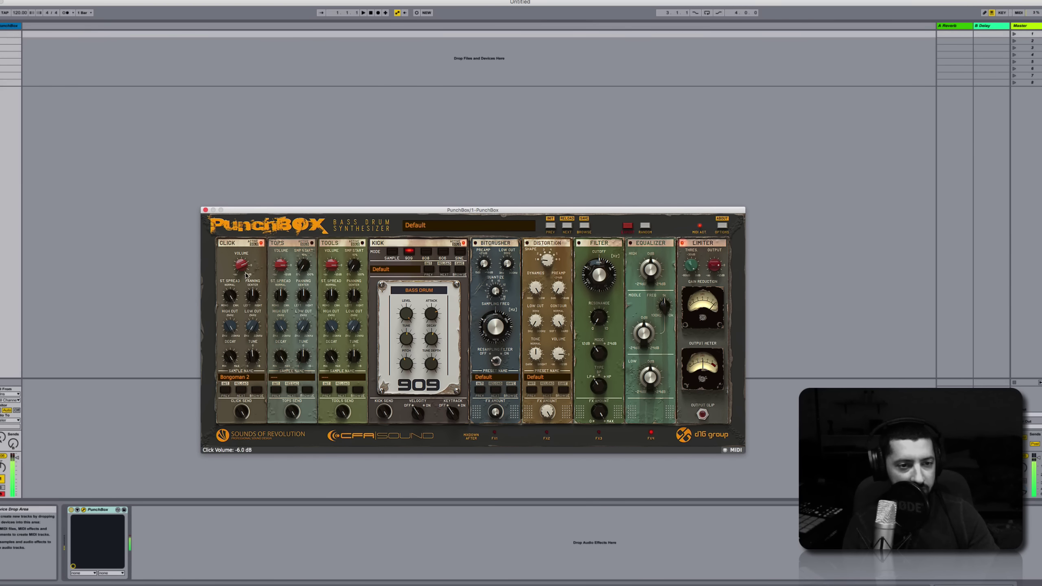
scroll(251, 270, down, 3)
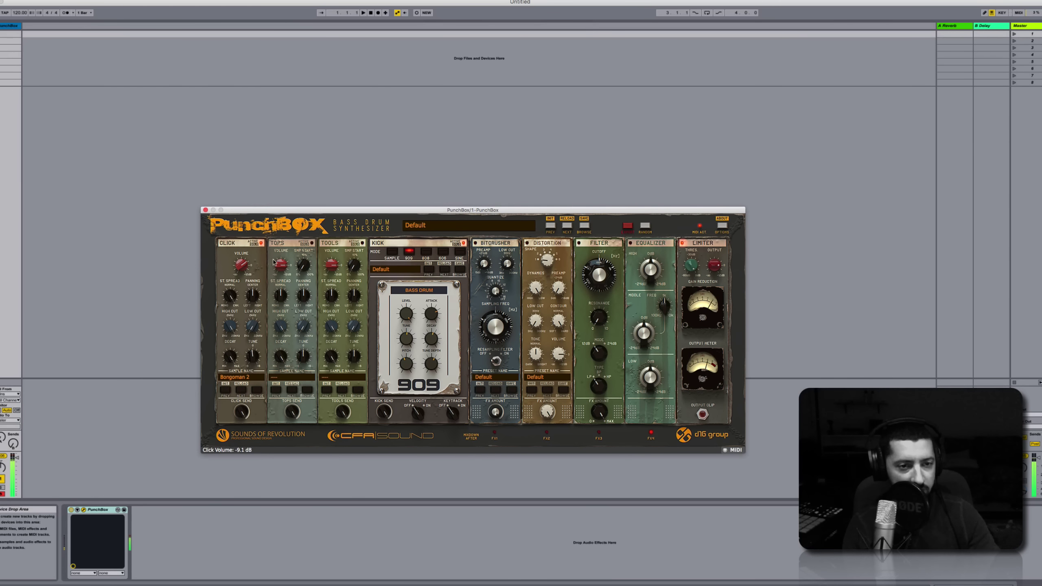
Step through Tops samples including Appraisal and Arriba! to Bad Dog! 2, and adjust the Tops decay and volume
click(294, 391)
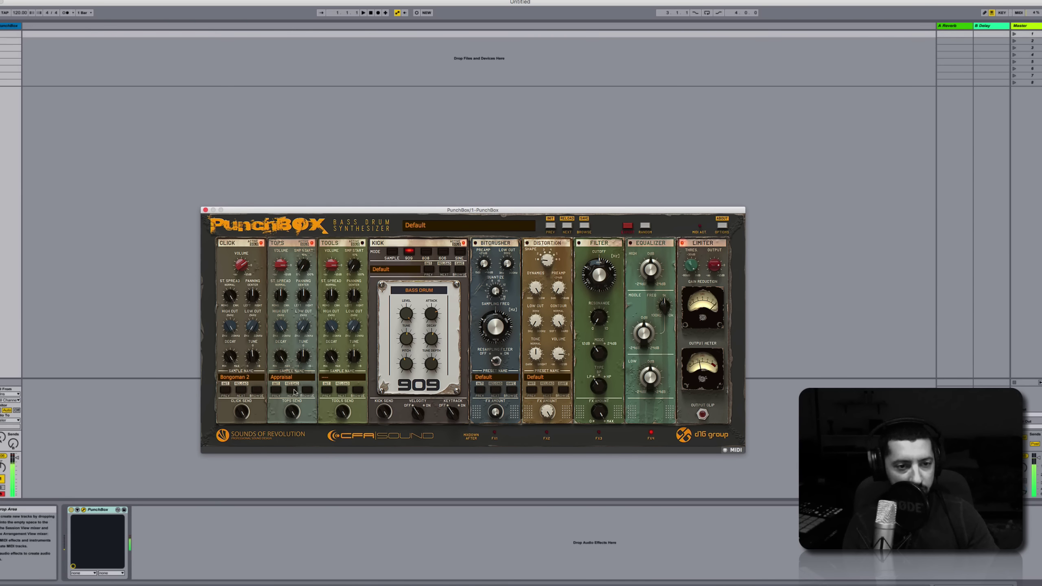
click(292, 390)
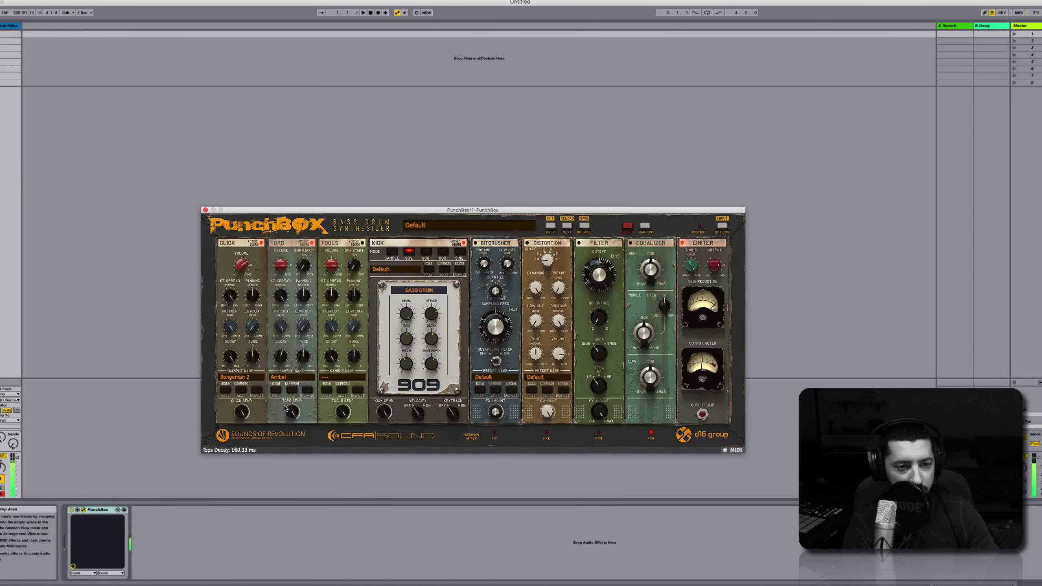
drag(285, 408, 284, 402)
click(292, 393)
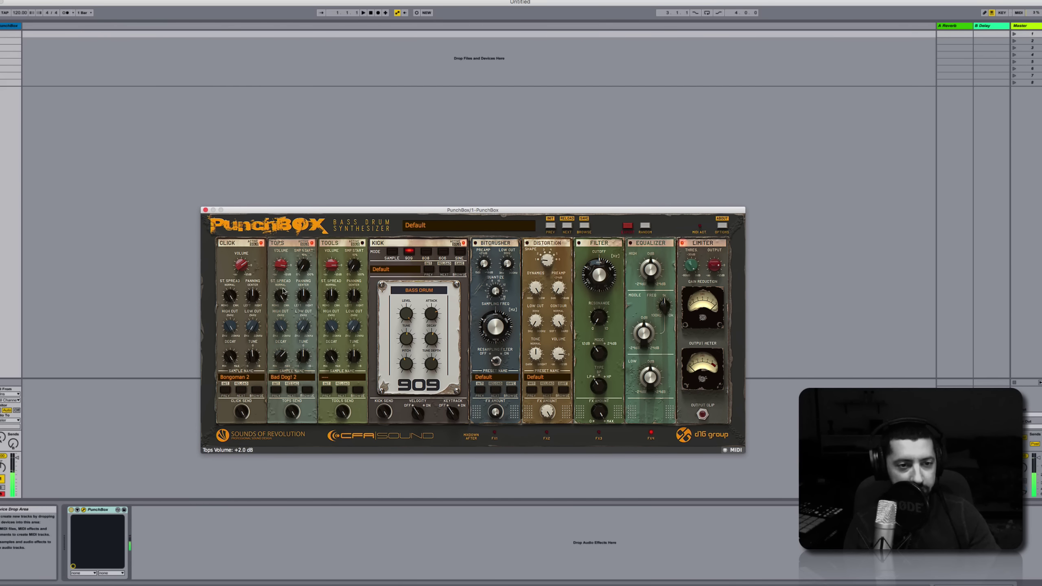
Browse the factory kick samples, and switch the kick sample browser to User content with Edit Mode enabled
click(460, 272)
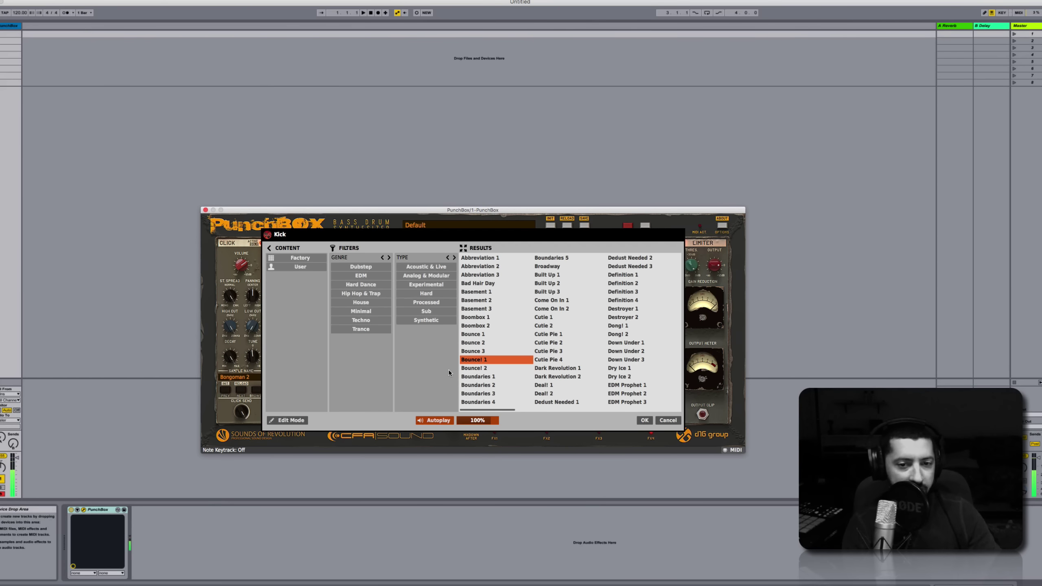
scroll(541, 318, right, 6)
scroll(541, 318, left, 6)
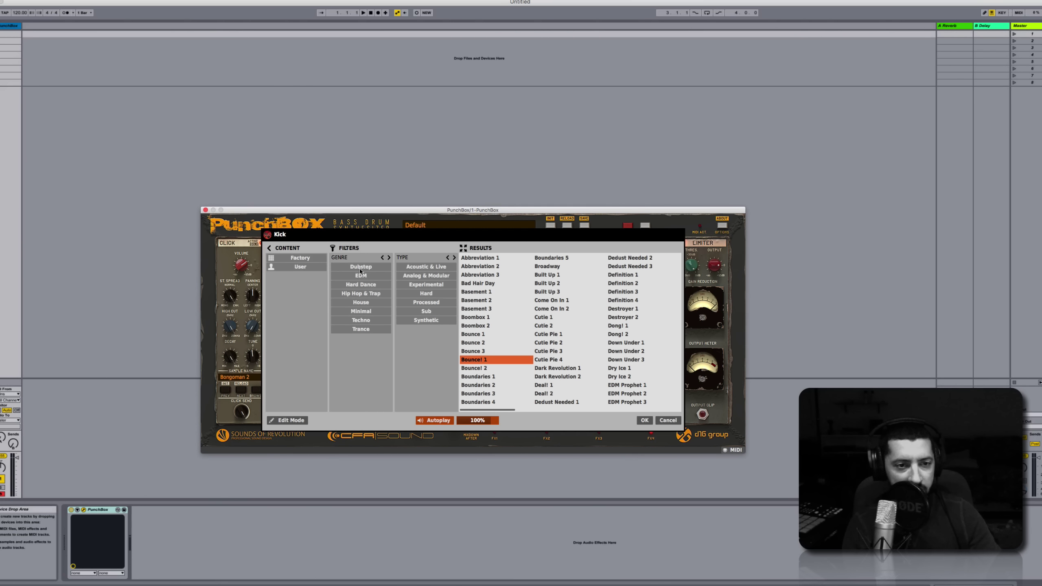
click(285, 267)
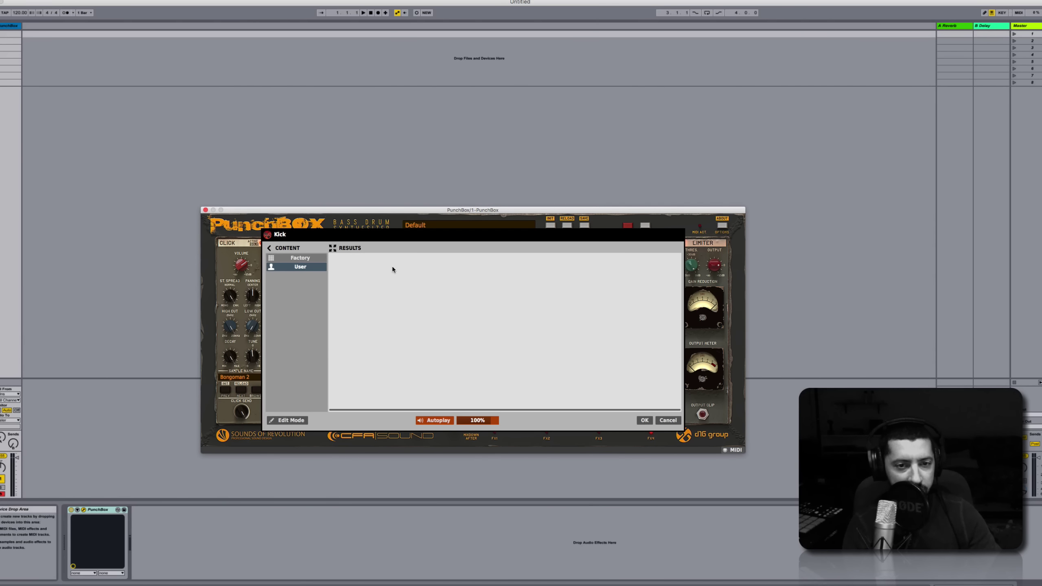
click(289, 420)
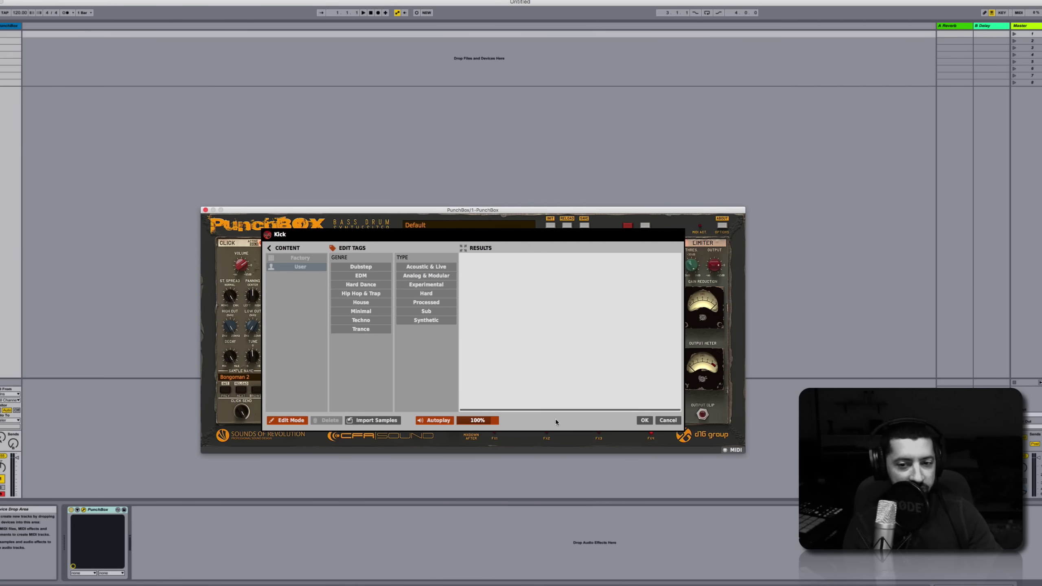
click(662, 422)
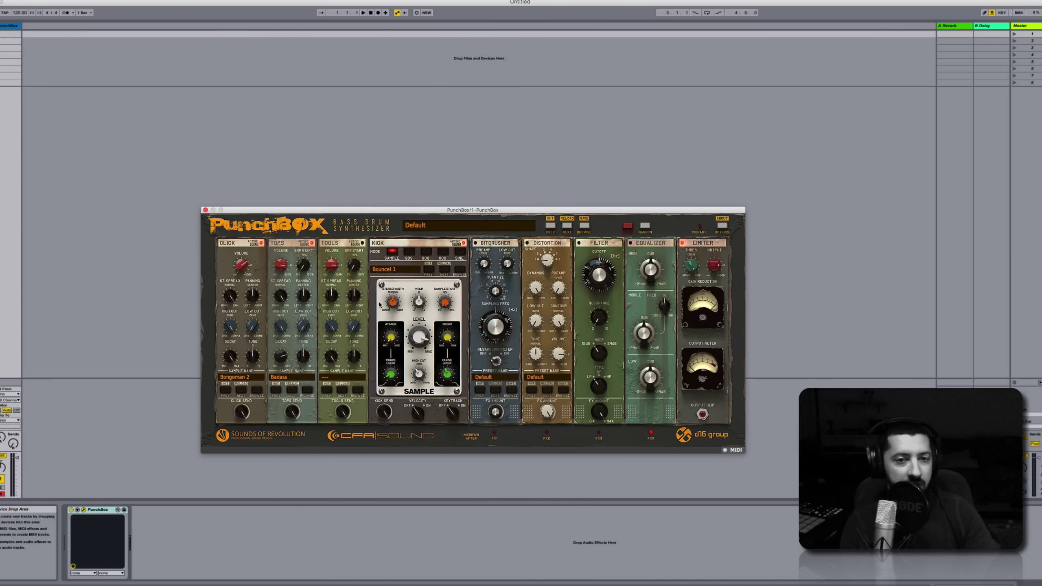
Audition WAV files in the Glitch and Dubs folder and import 16.wav as the kick sample
click(461, 269)
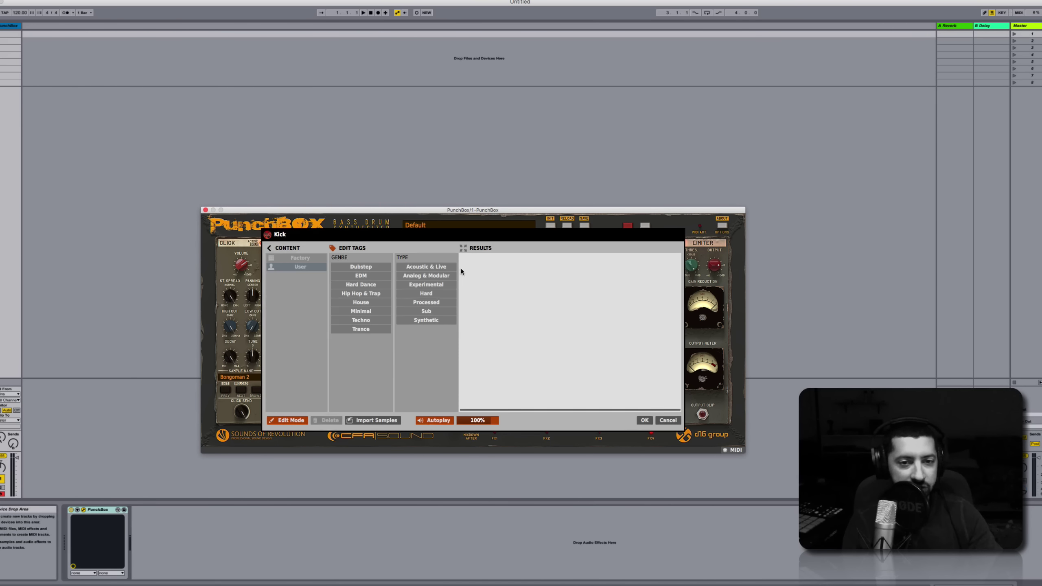
click(376, 421)
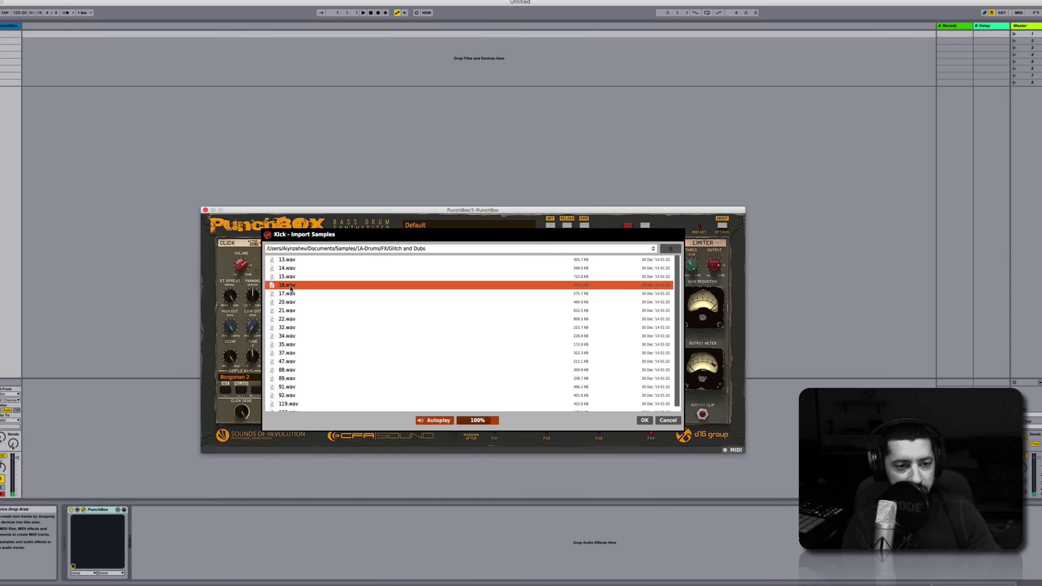
click(330, 353)
click(314, 344)
click(309, 328)
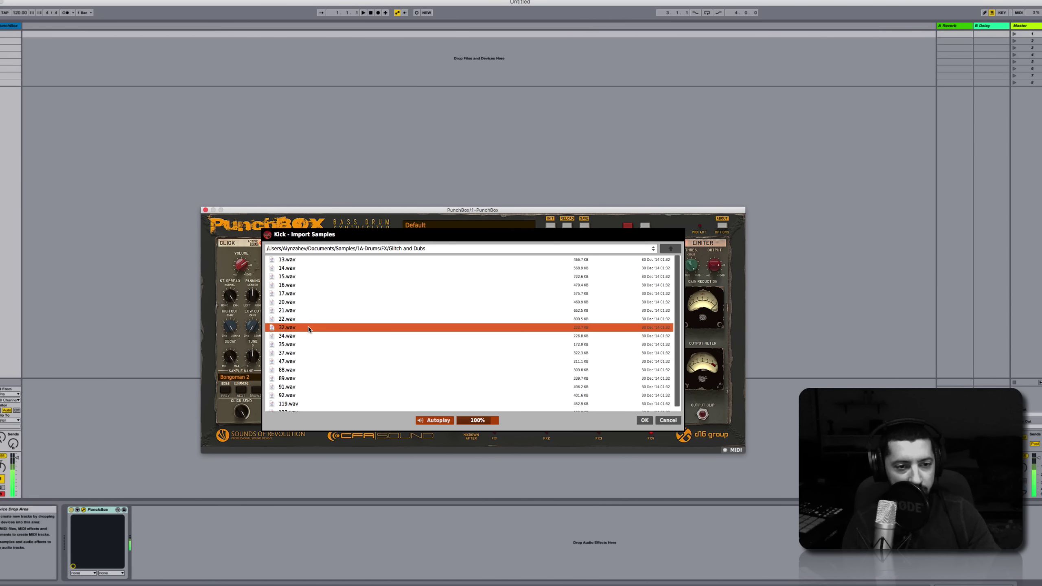
click(304, 310)
click(302, 301)
click(304, 292)
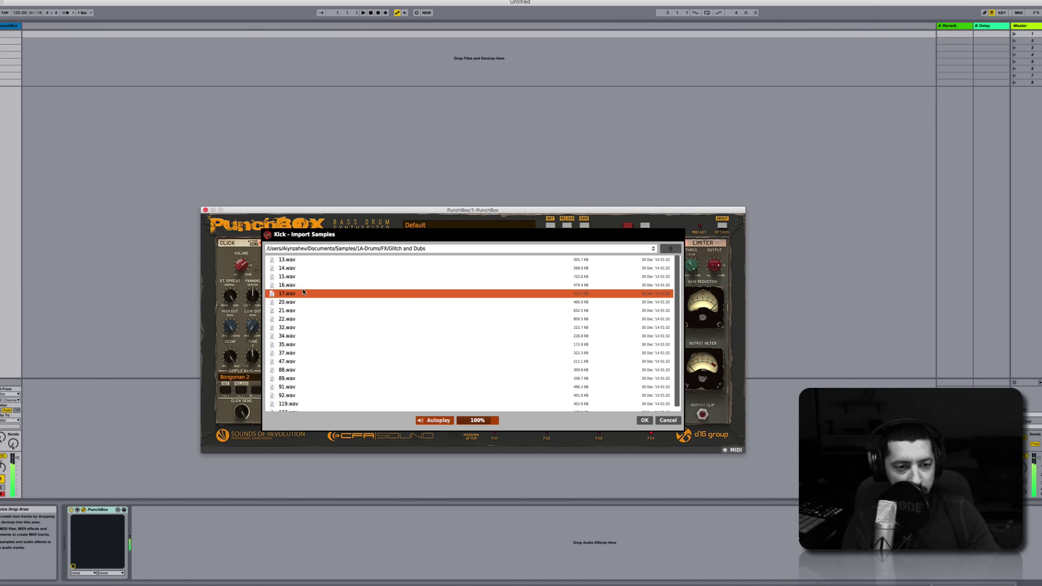
click(304, 285)
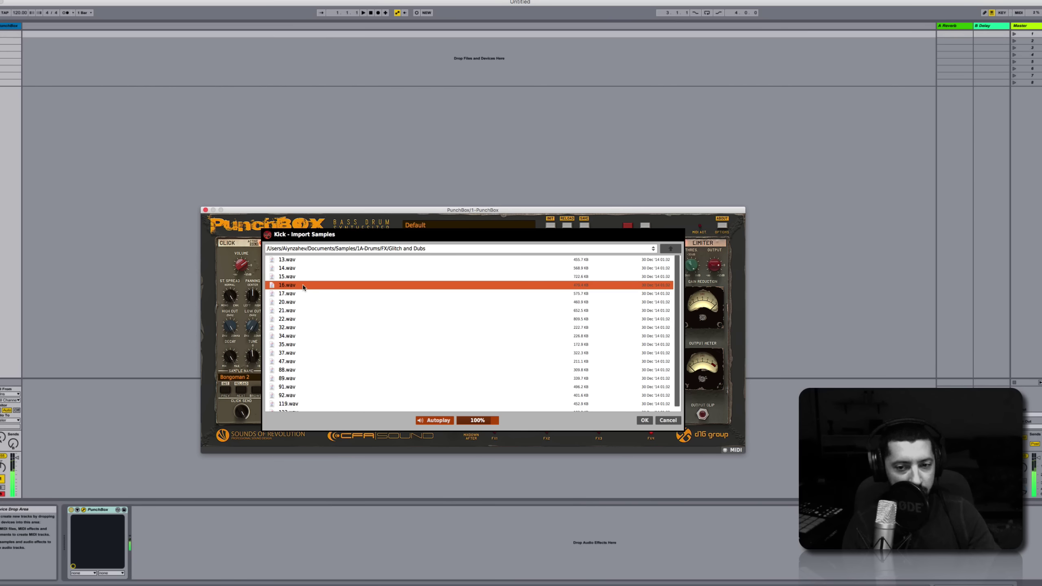
click(640, 420)
click(645, 422)
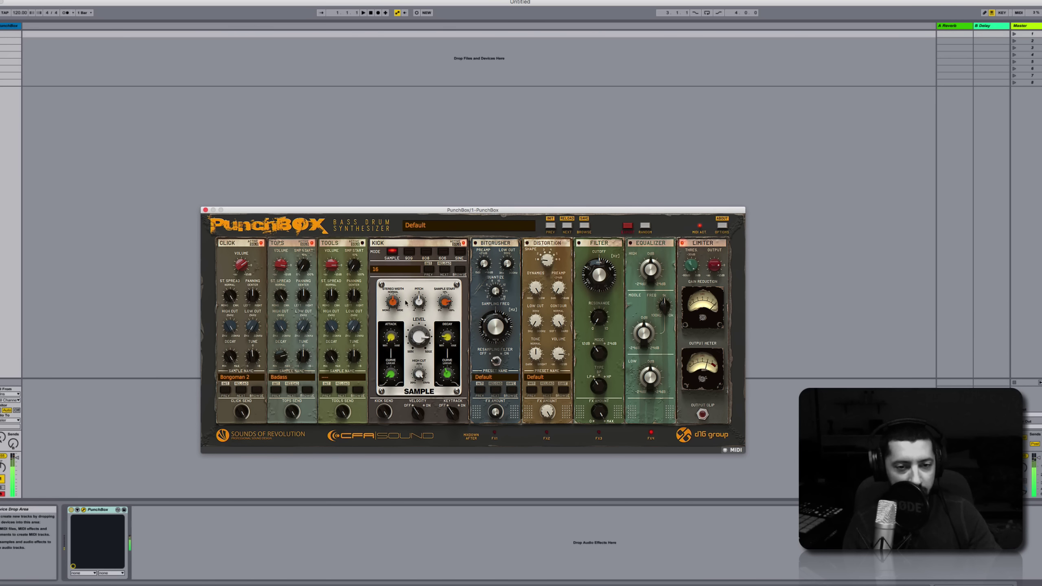
Set the kick sample's pitch to about -3.32 semitones and its stereo width to 100% wide
drag(418, 302, 426, 327)
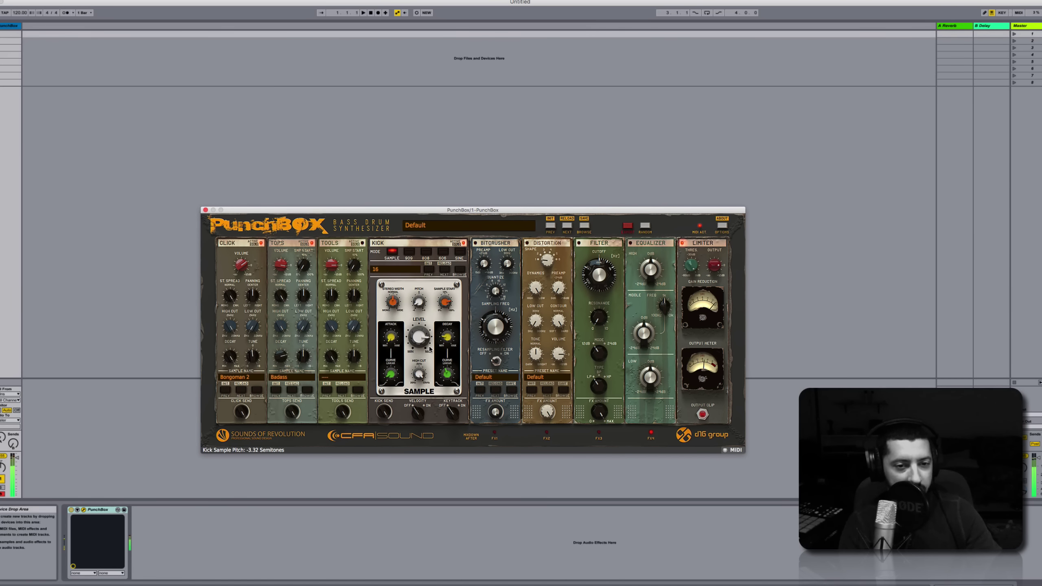
drag(445, 324, 444, 313)
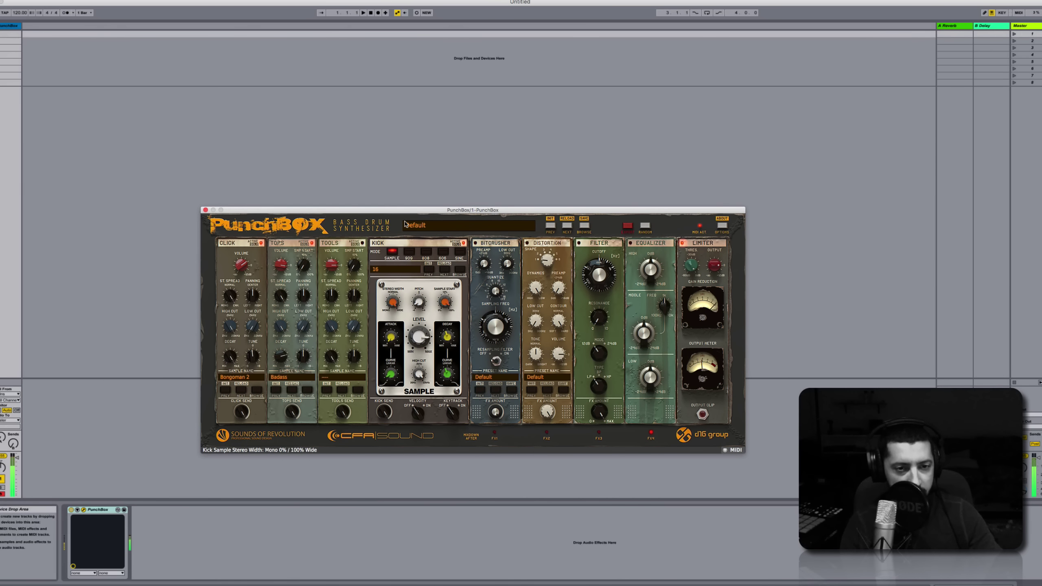
Import Cut3 from the desktop as the kick sample, and set its pitch to about -1.49 semitones while adjusting its decay
click(460, 271)
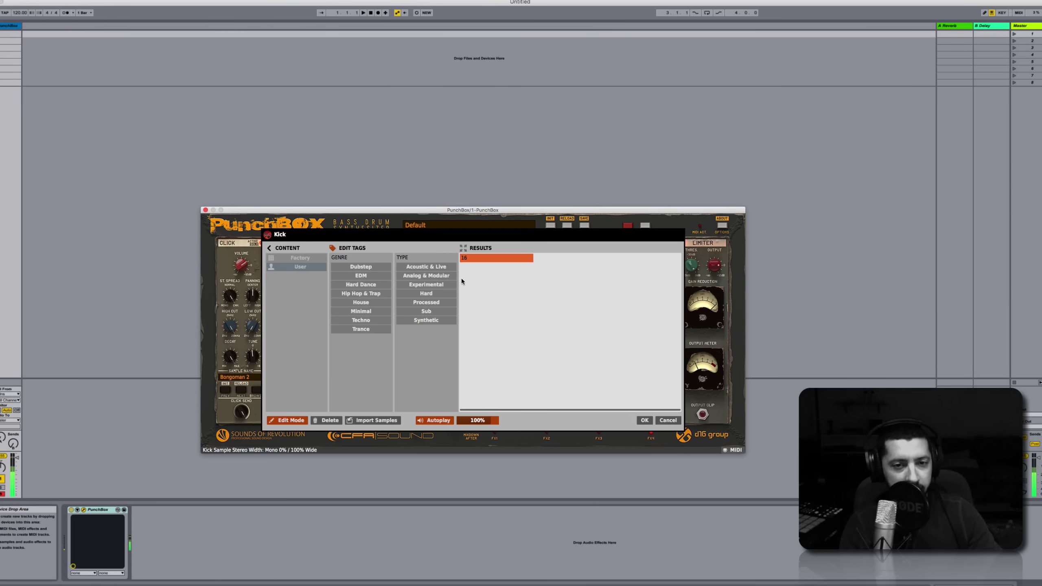
click(374, 421)
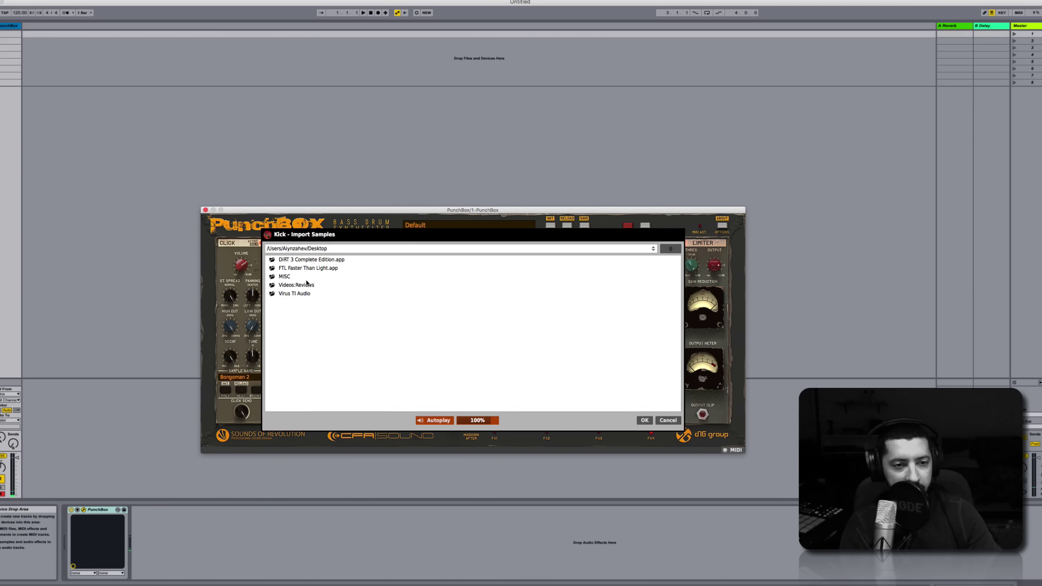
double_click(428, 321)
click(644, 420)
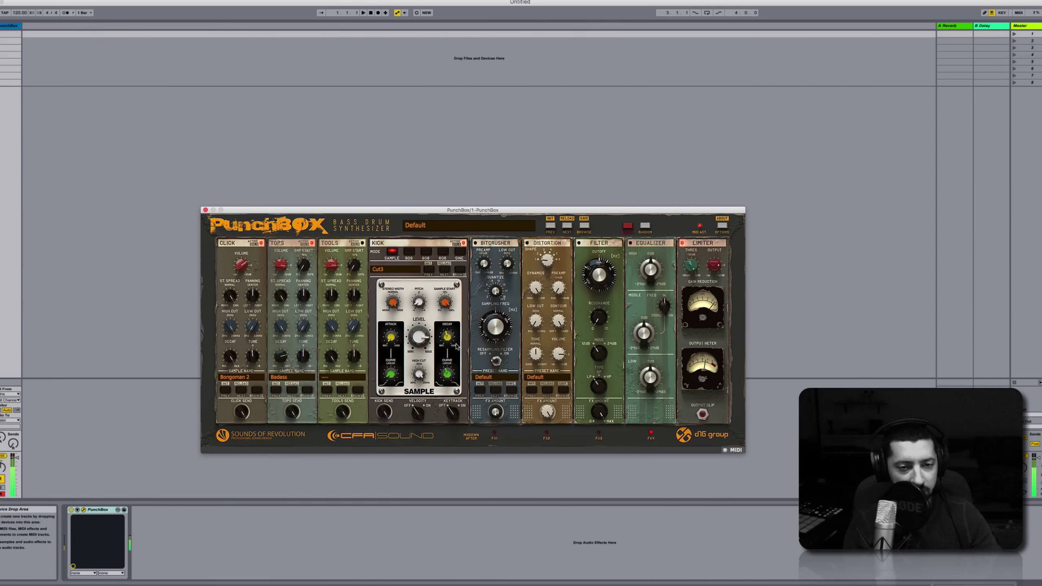
drag(418, 302, 421, 279)
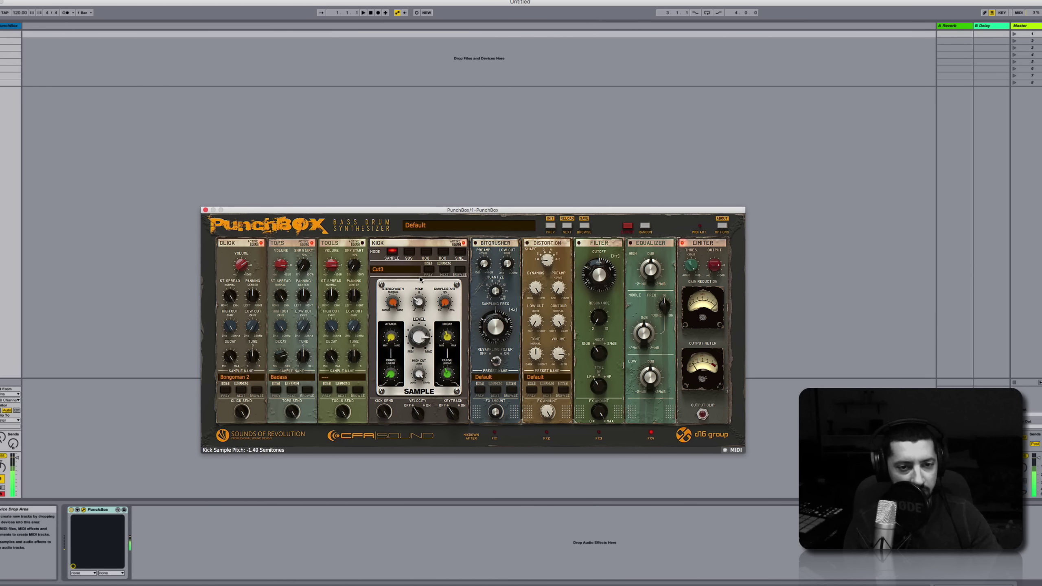
drag(447, 338, 421, 193)
Load the Angry Guy 2 sample in Tools, and step the kick through 909 presets CleanDruck and CorePunch to NutShell
click(343, 390)
click(343, 390)
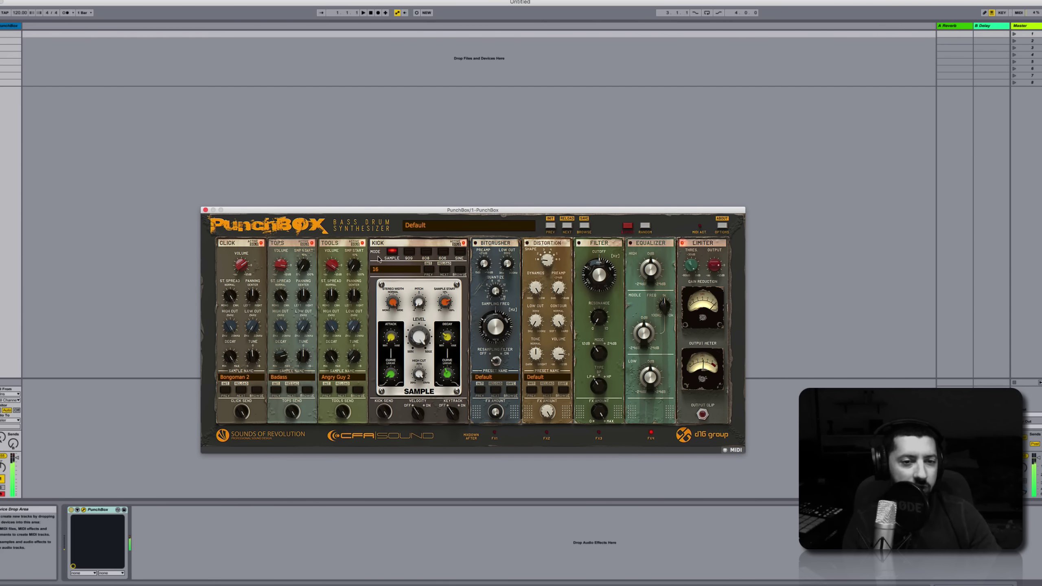
click(409, 251)
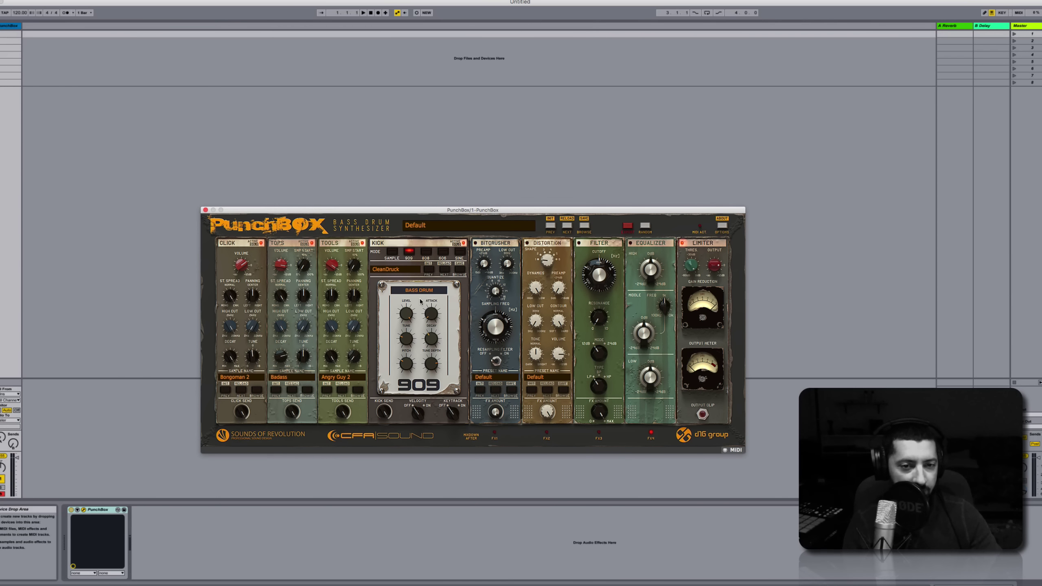
click(445, 270)
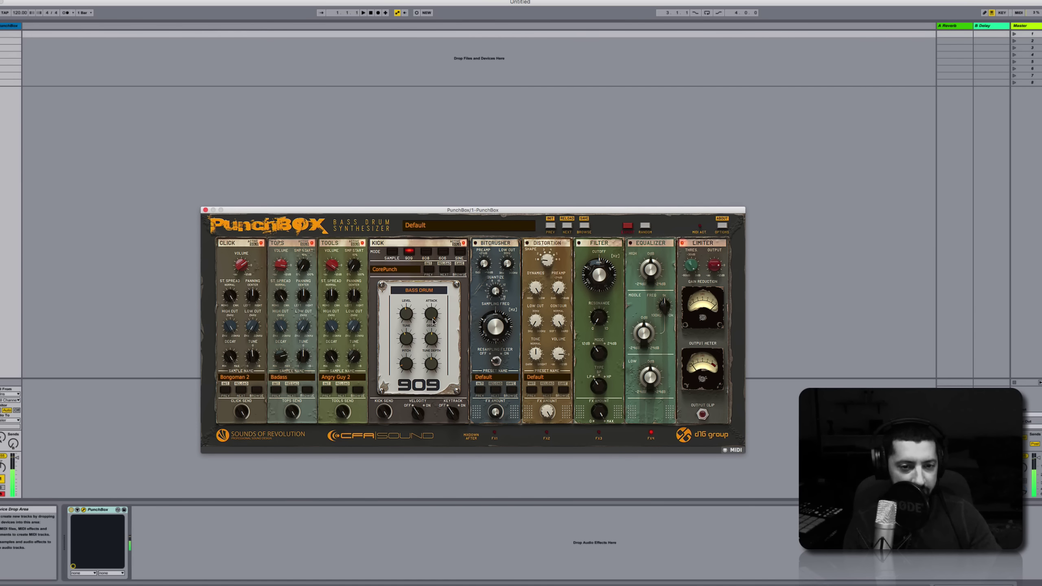
click(446, 270)
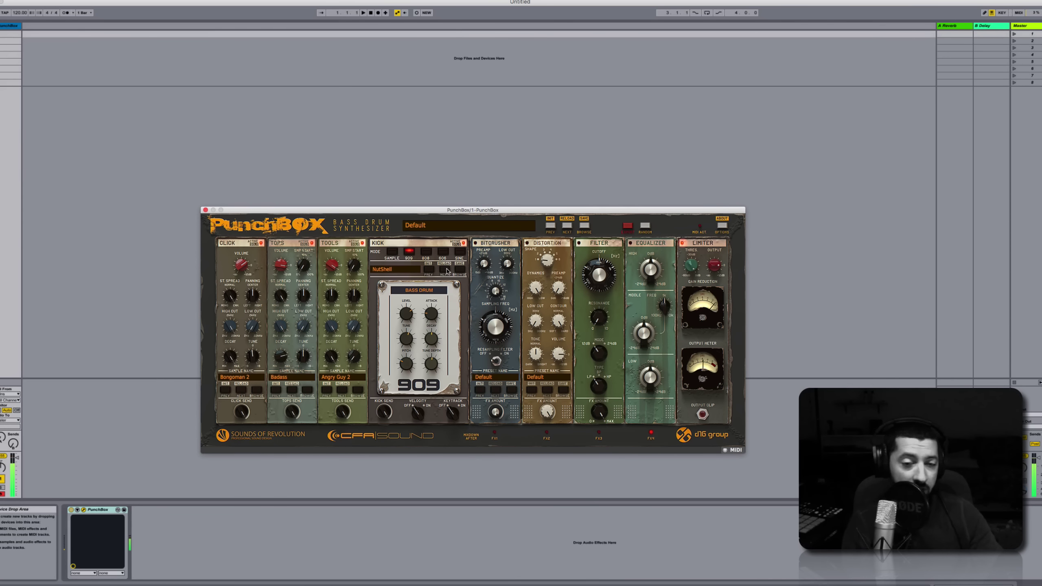
click(446, 270)
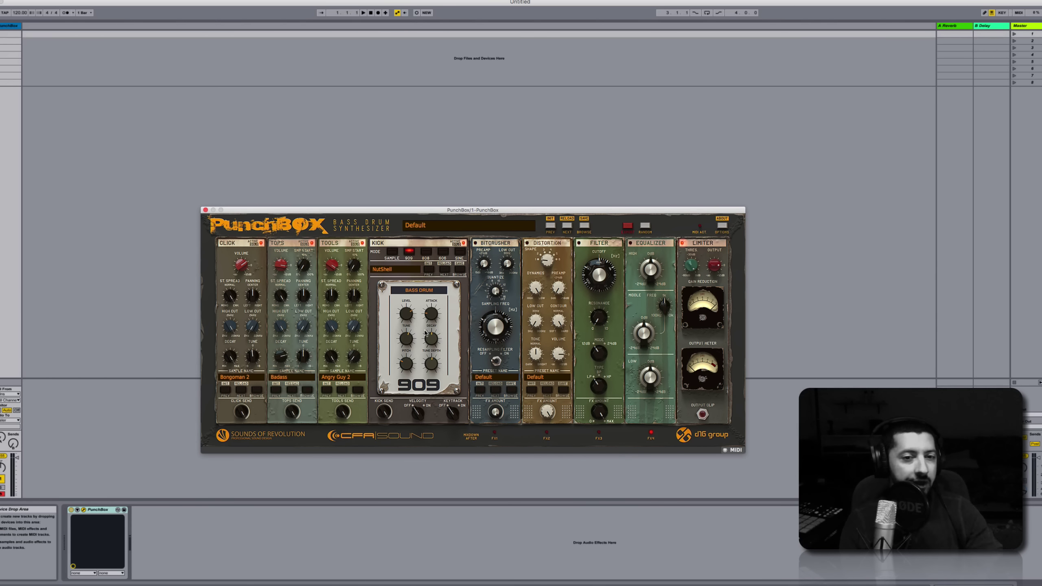
Cycle through the other kick modes to Sine with the Pitchblack 2 preset, and lower the Tools volume
click(425, 252)
click(409, 252)
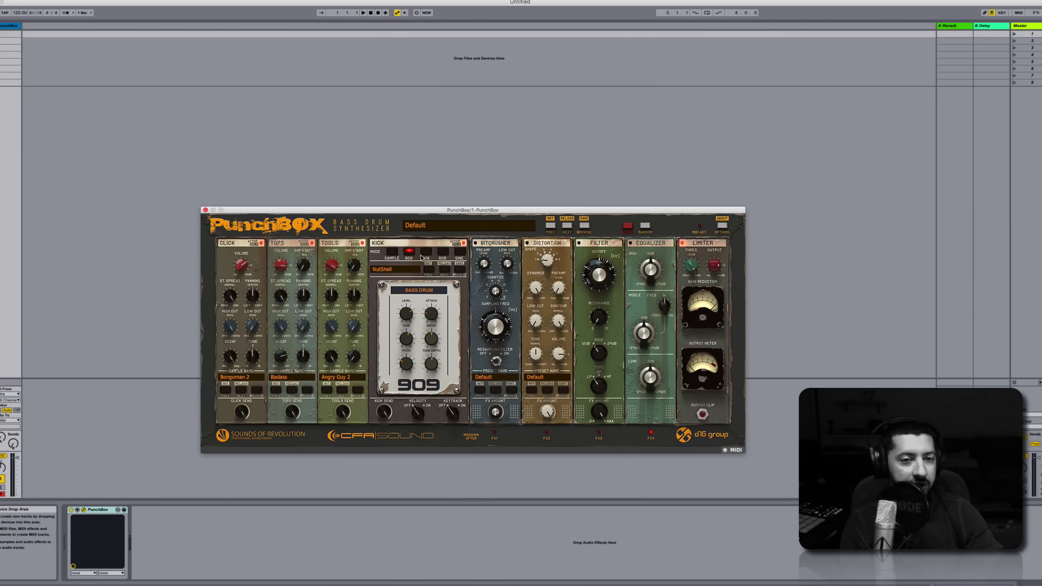
click(444, 252)
click(460, 252)
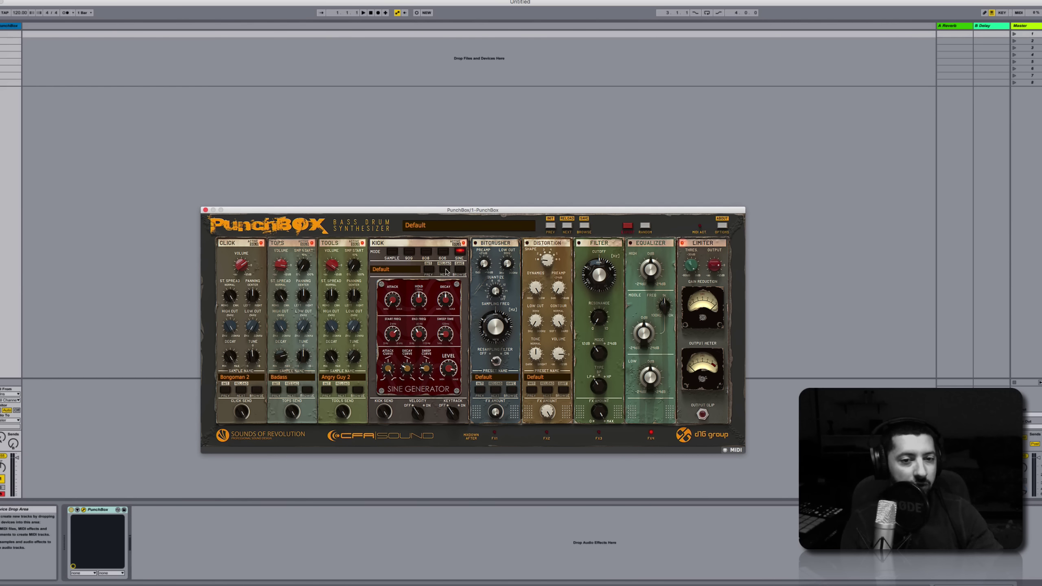
click(446, 270)
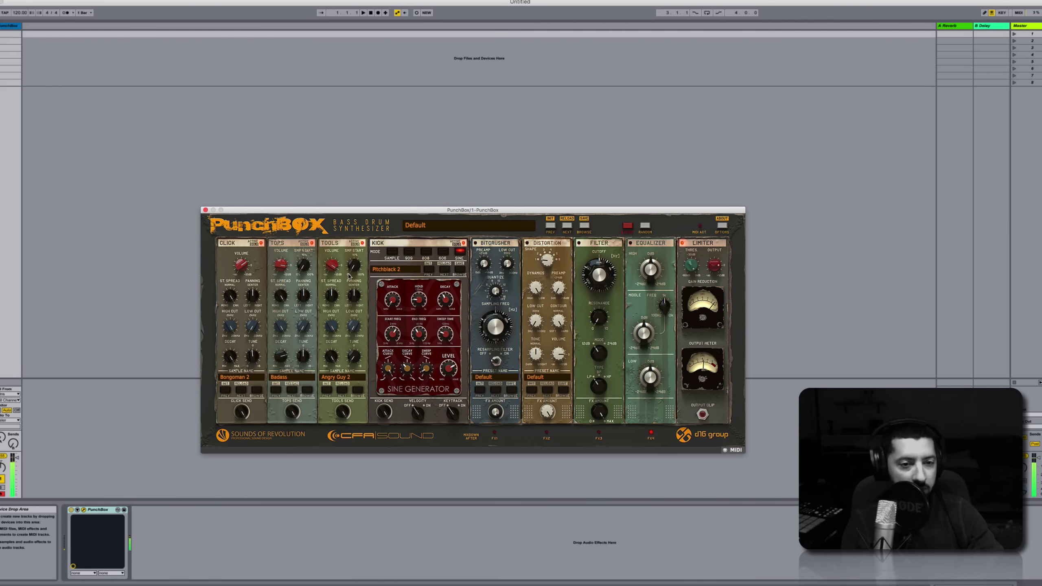
drag(331, 264, 332, 292)
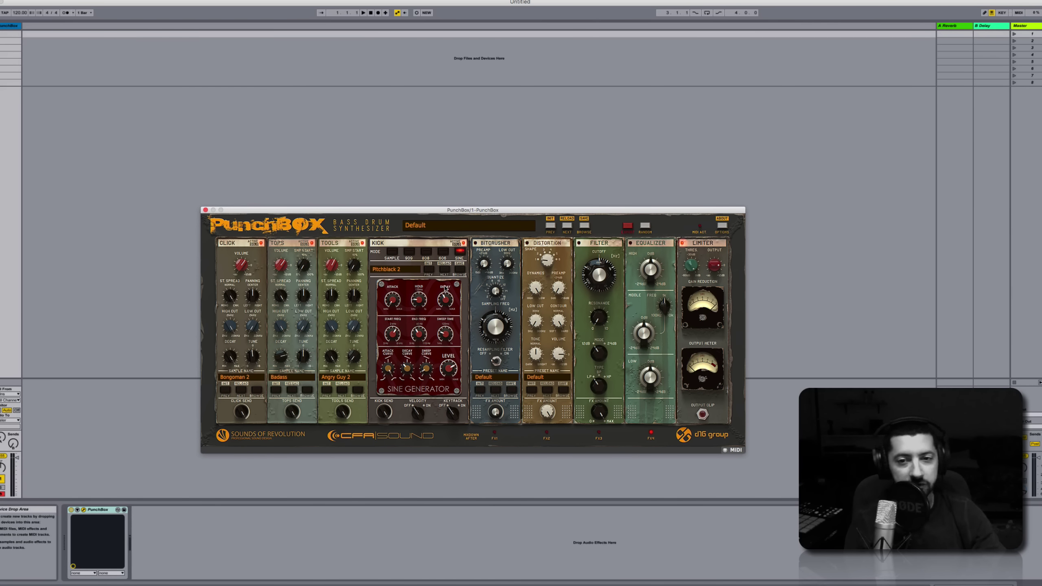
Turn on the Bitcrusher and try out its preamp, sampling frequency and resampling filter settings
click(476, 243)
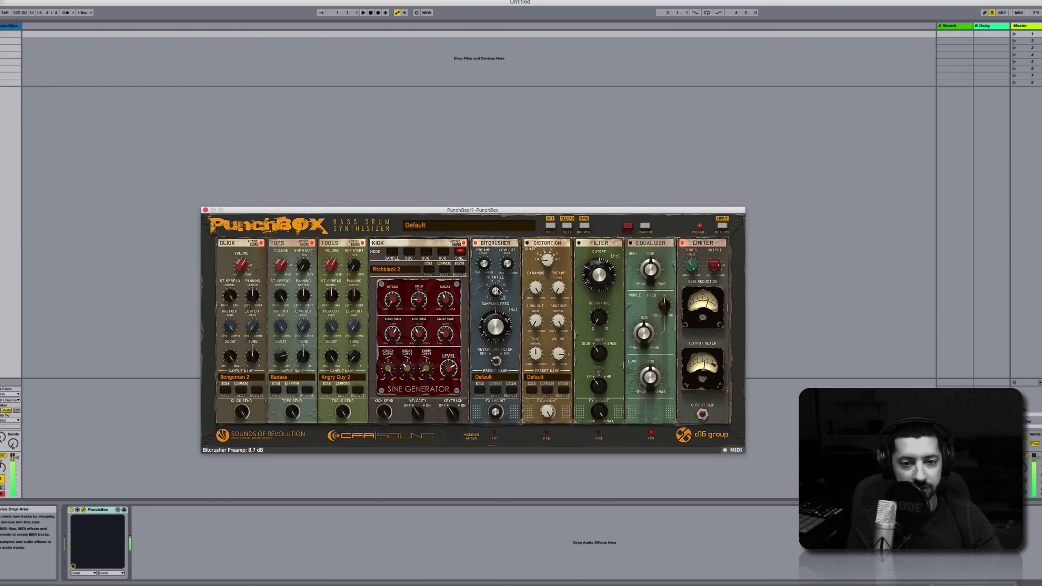
drag(499, 330, 508, 409)
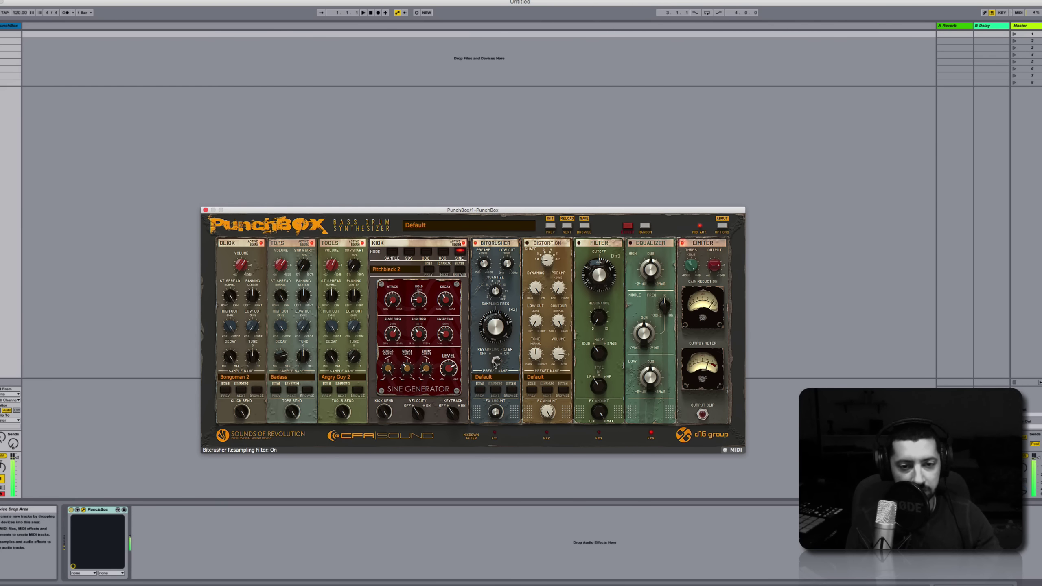
Audition Bitcrusher presets including Crispy, Even More Trashy and Good Old Times, ending on Nutcracker
click(494, 391)
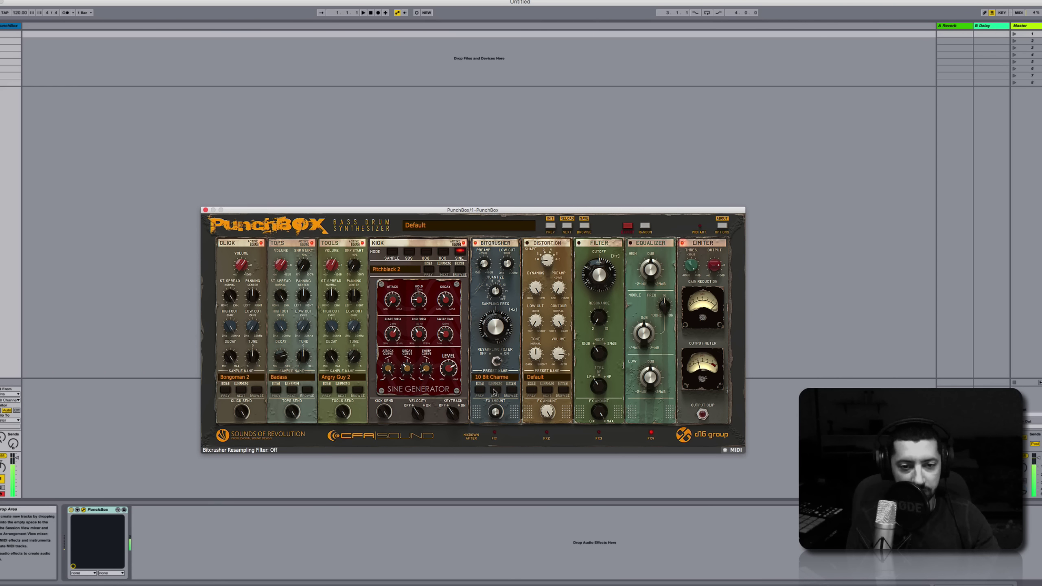
click(494, 391)
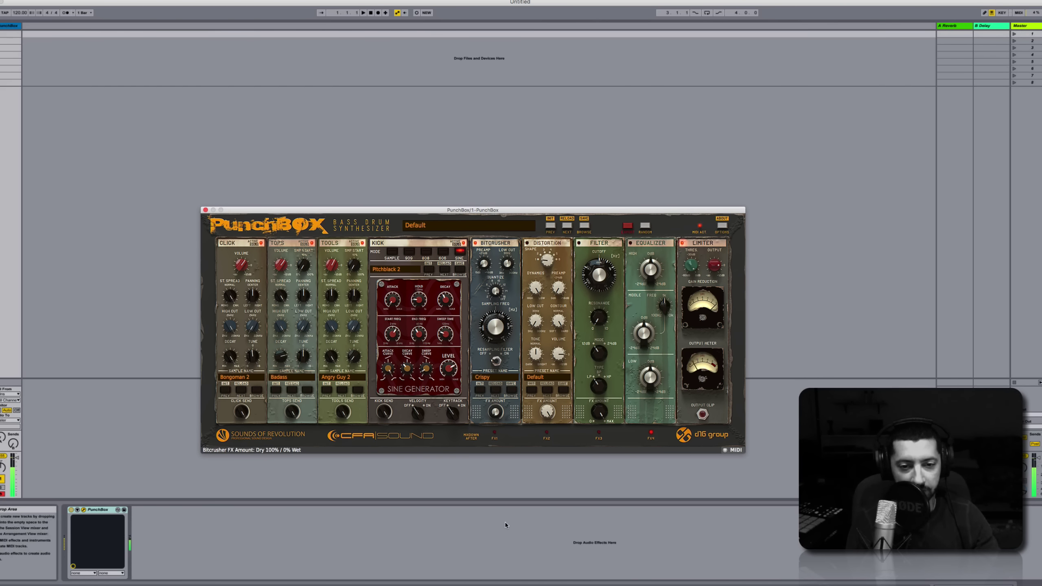
click(494, 390)
click(495, 391)
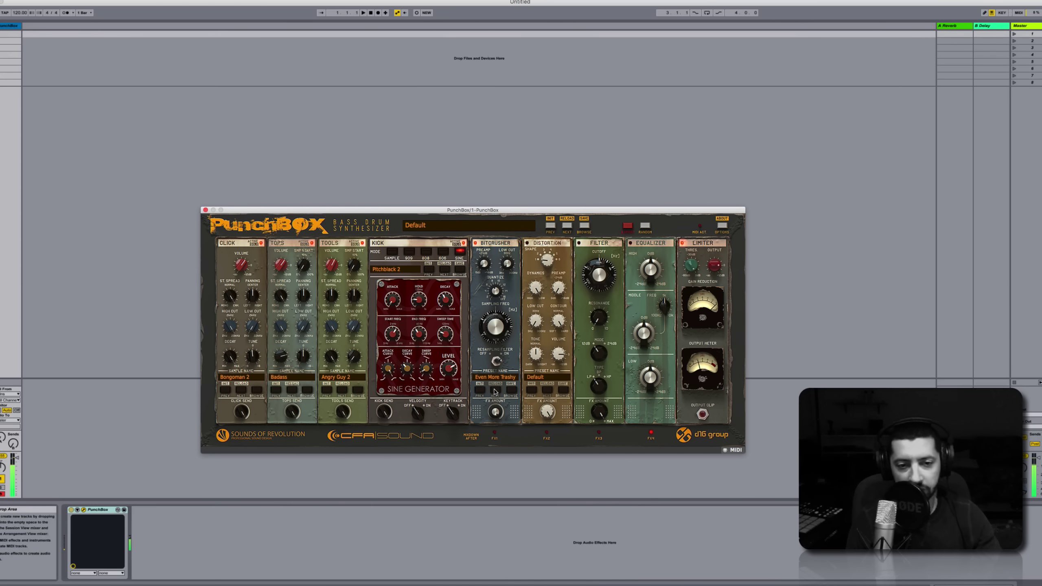
click(495, 390)
click(495, 390)
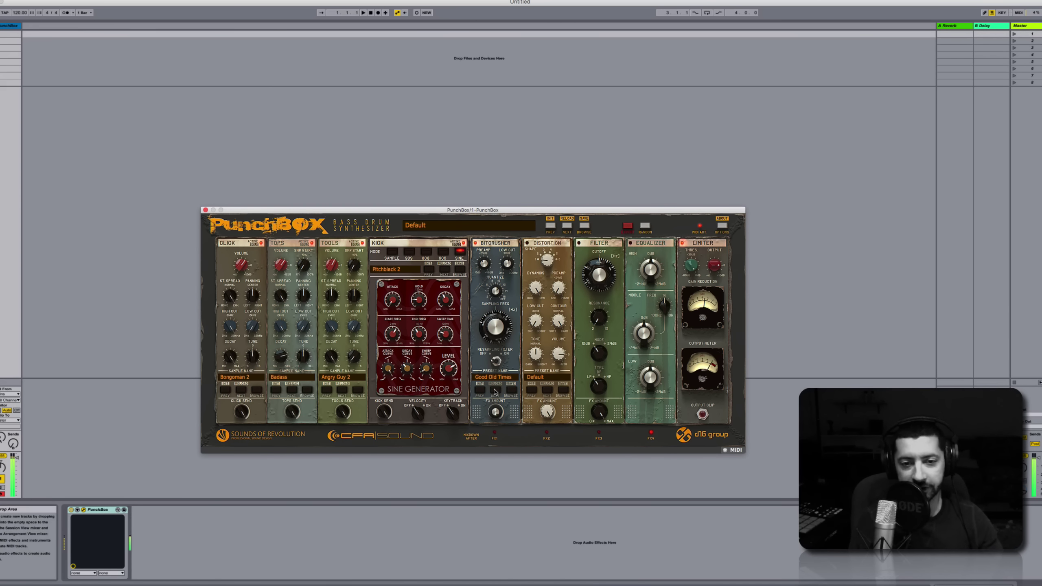
click(494, 391)
click(494, 390)
click(494, 391)
click(494, 391)
click(495, 390)
click(495, 391)
click(494, 391)
click(494, 391)
click(494, 391)
click(495, 391)
click(494, 391)
Turn on Distortion and audition its Can You Feel It, Color Your Life and Compact presets, raising the FX amount to 91% wet
click(527, 243)
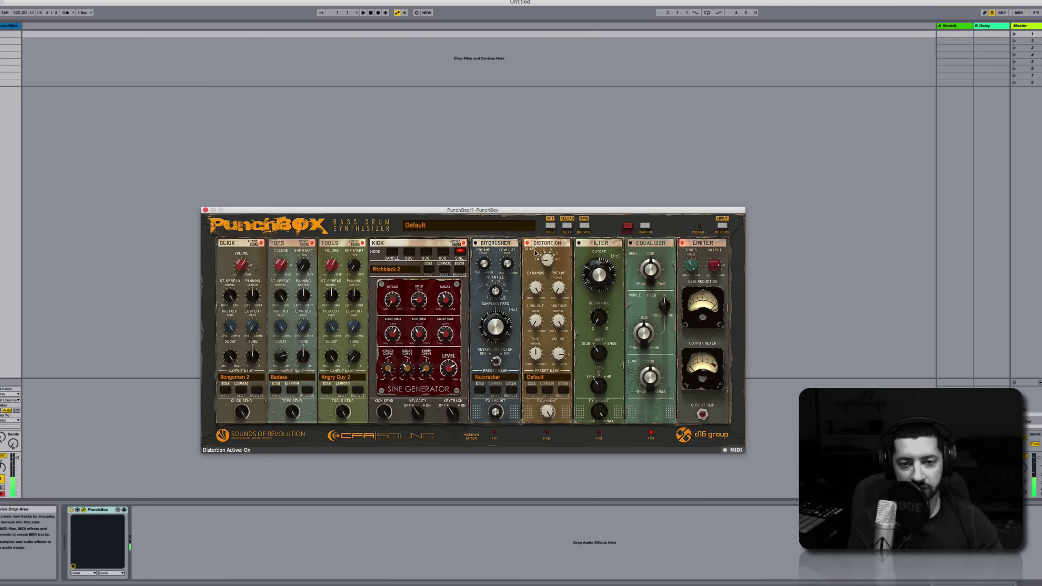
click(547, 392)
click(546, 392)
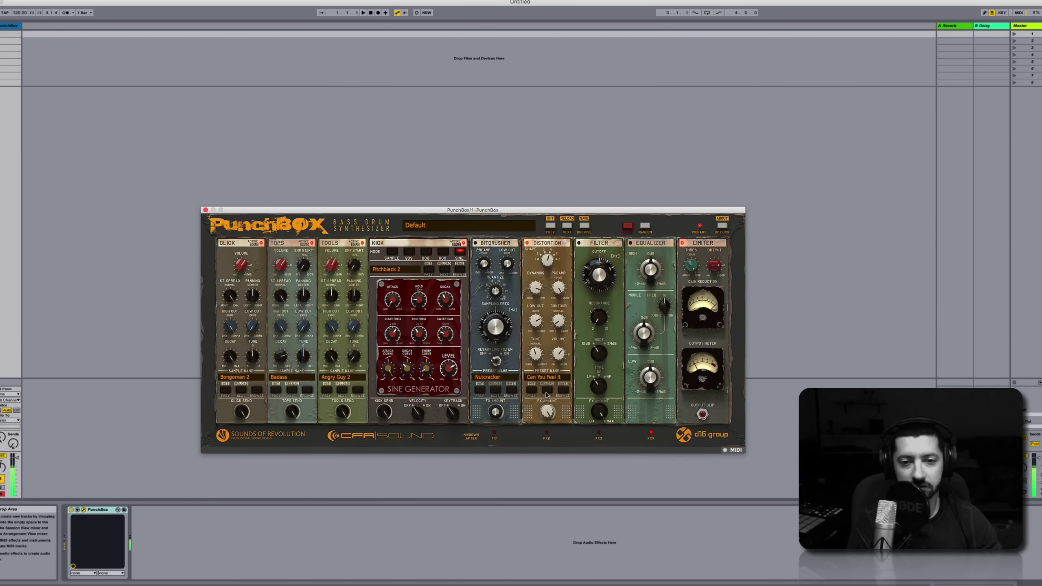
mouse_move(547, 407)
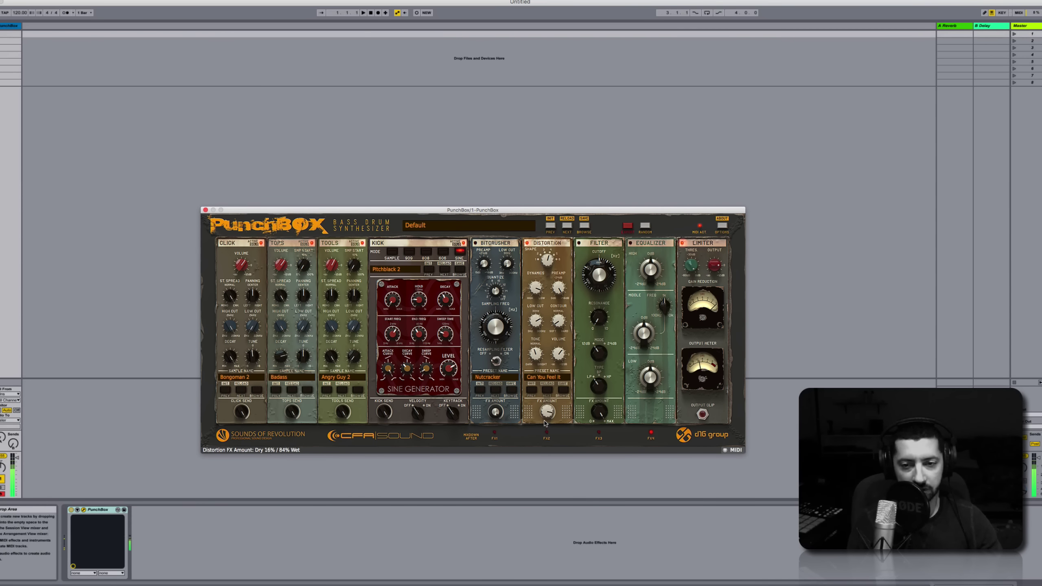
scroll(544, 417, up, 2)
click(550, 391)
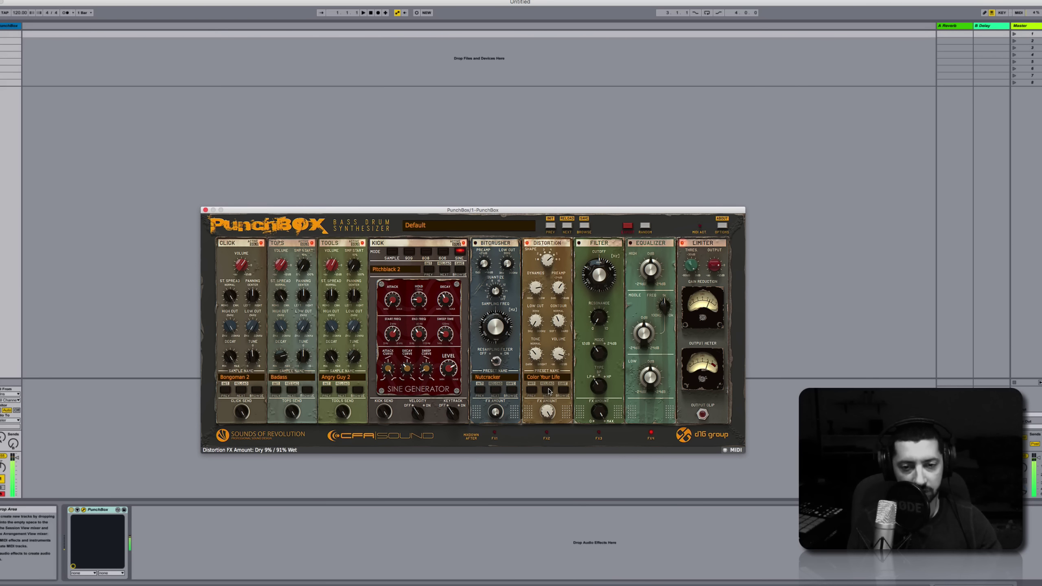
click(550, 391)
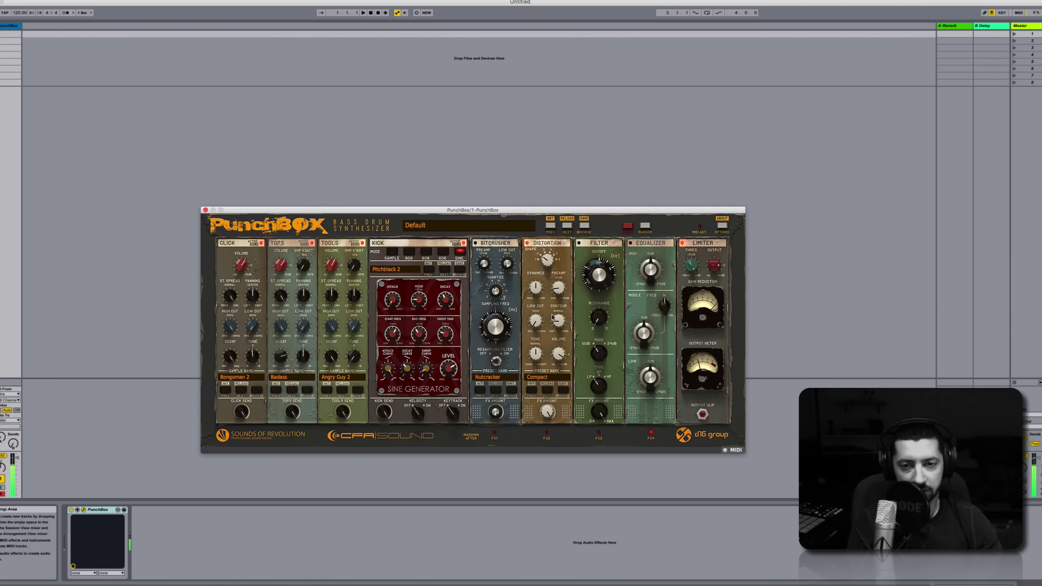
Try out the Filter by raising its resonance to 90% and sweeping the cutoff, and switch it off again
click(579, 242)
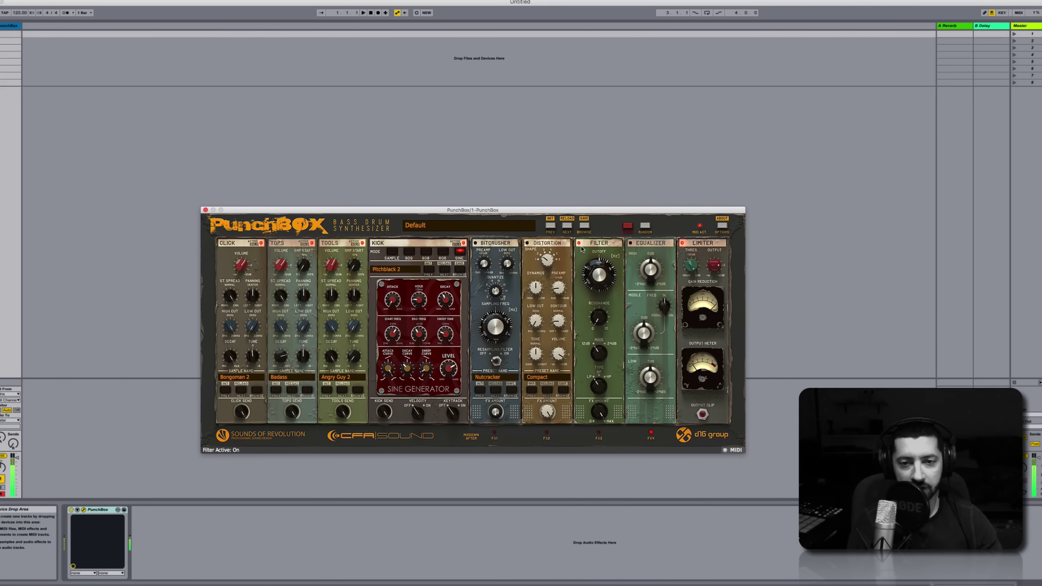
scroll(599, 317, up, 3)
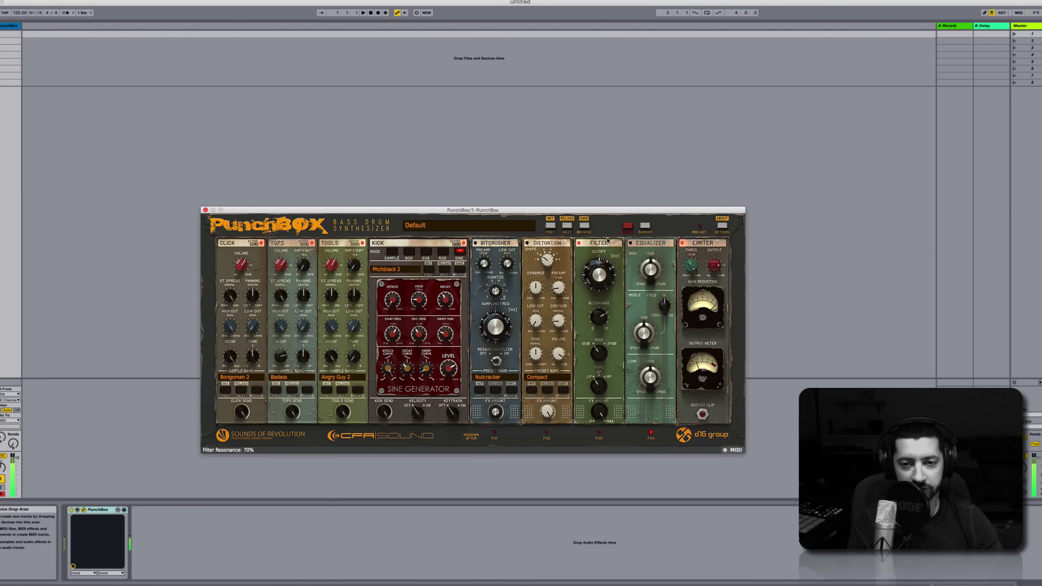
scroll(599, 274, down, 5)
drag(602, 312, 602, 347)
scroll(597, 311, up, 4)
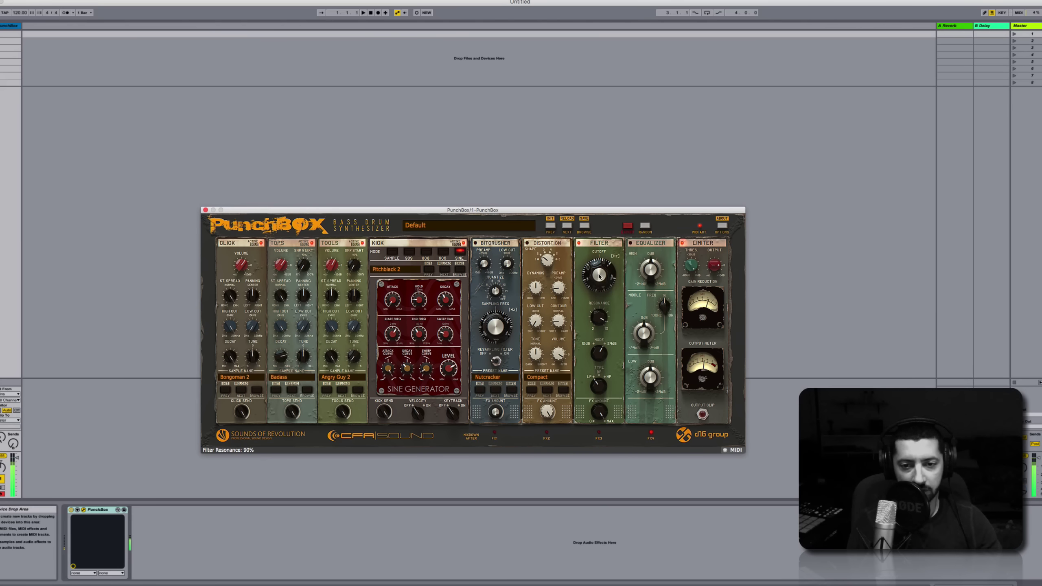
drag(599, 276, 604, 201)
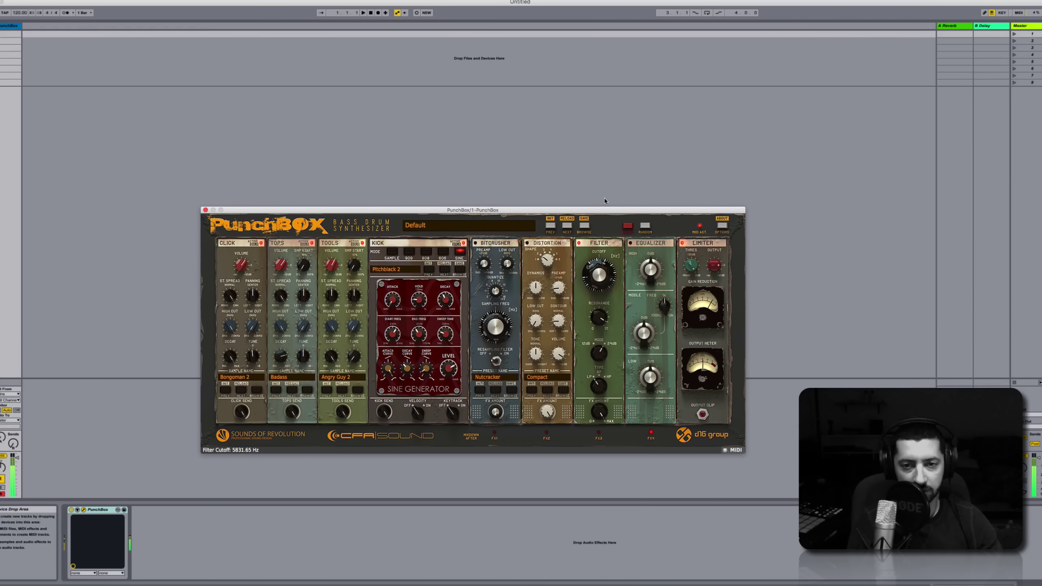
click(579, 242)
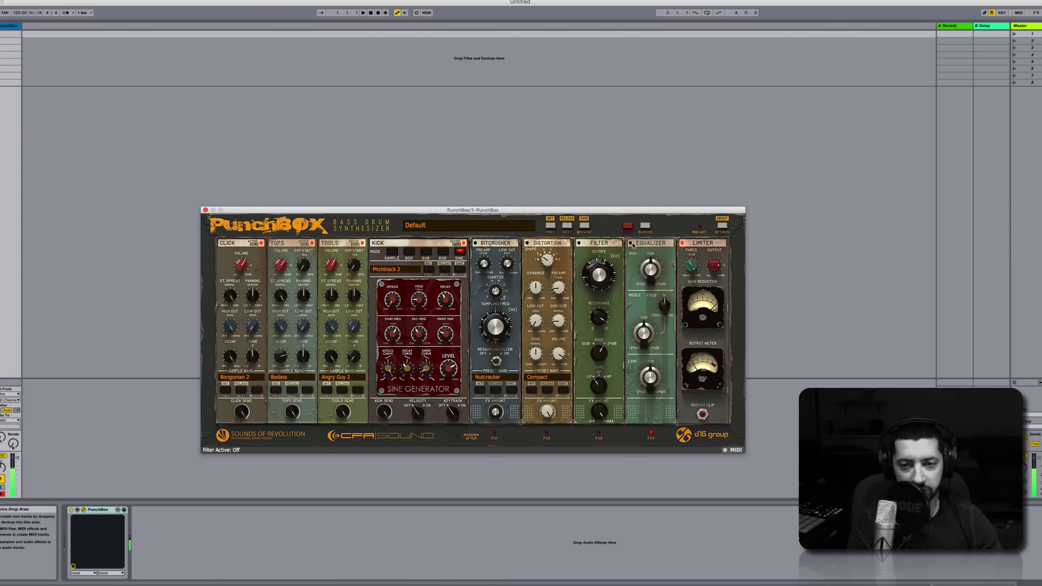
Turn on the Equalizer and adjust its low, mid and high gains, and lower the Limiter threshold to -43.0 dB
click(631, 243)
drag(655, 382, 655, 363)
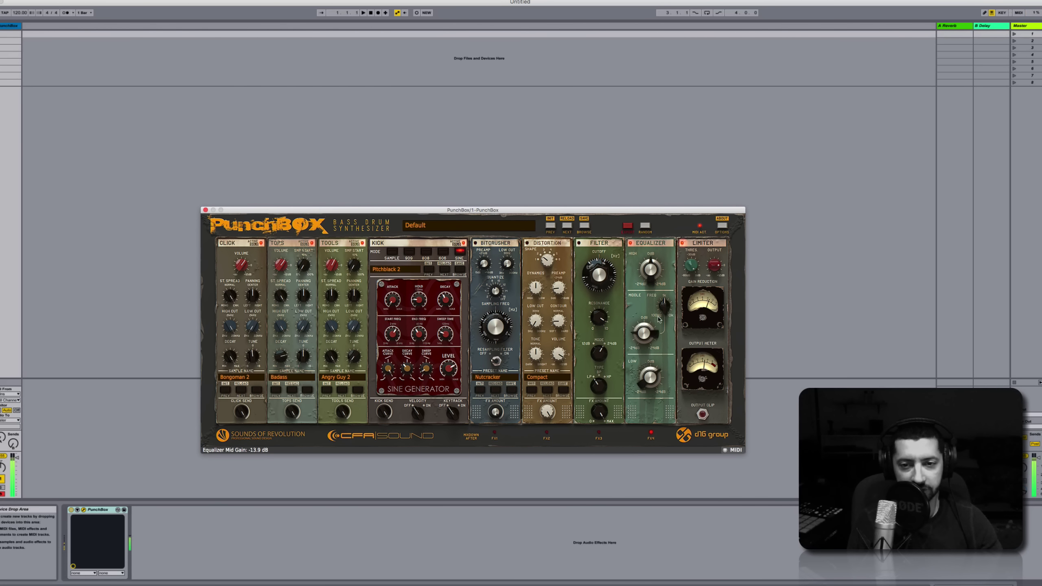
drag(656, 275, 695, 312)
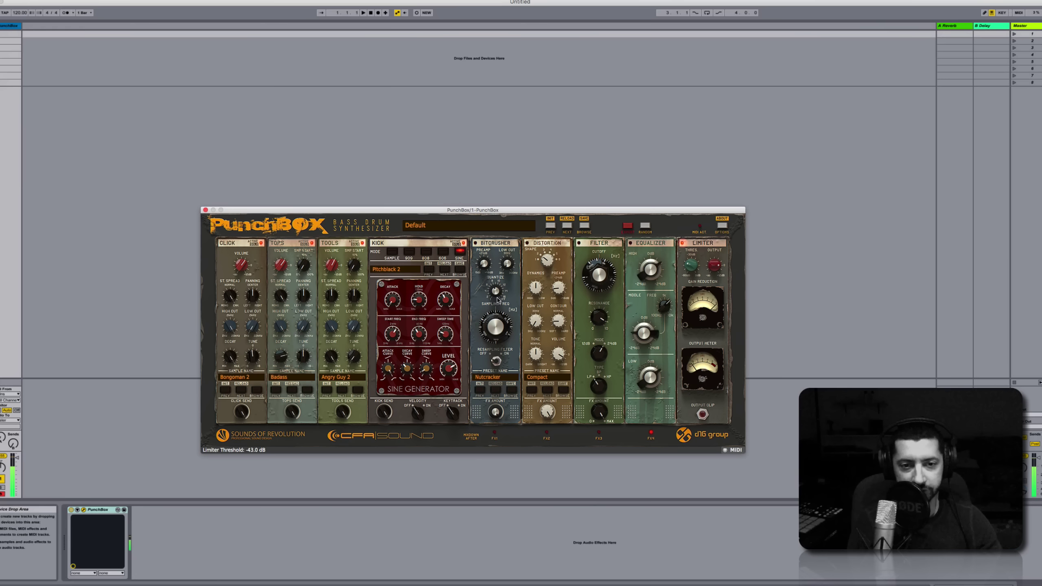
Switch the sine kick to the Powerhorse 2 preset and the Distortion to the Espresso preset
click(442, 271)
click(441, 271)
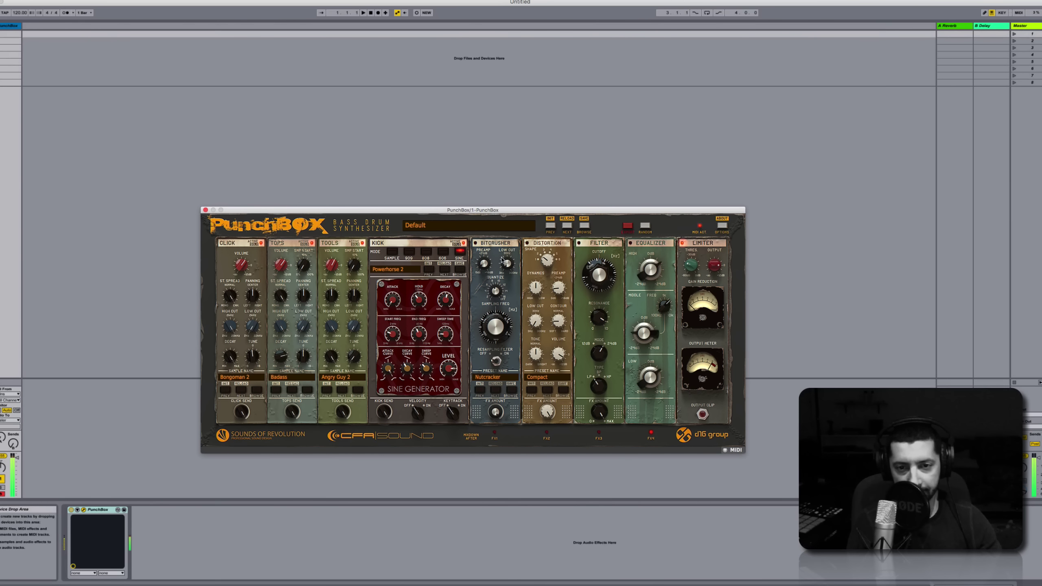
click(527, 243)
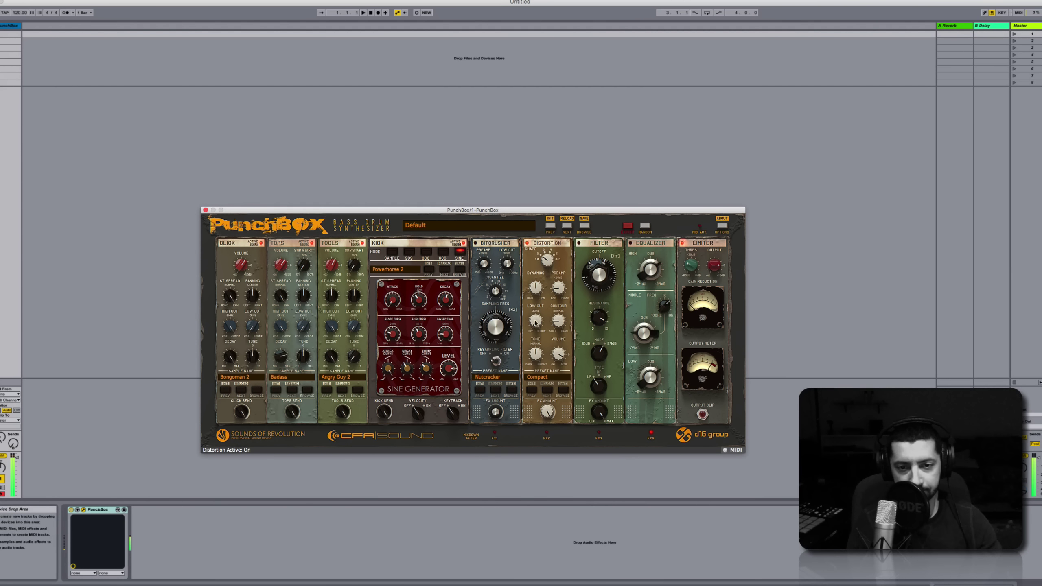
click(548, 390)
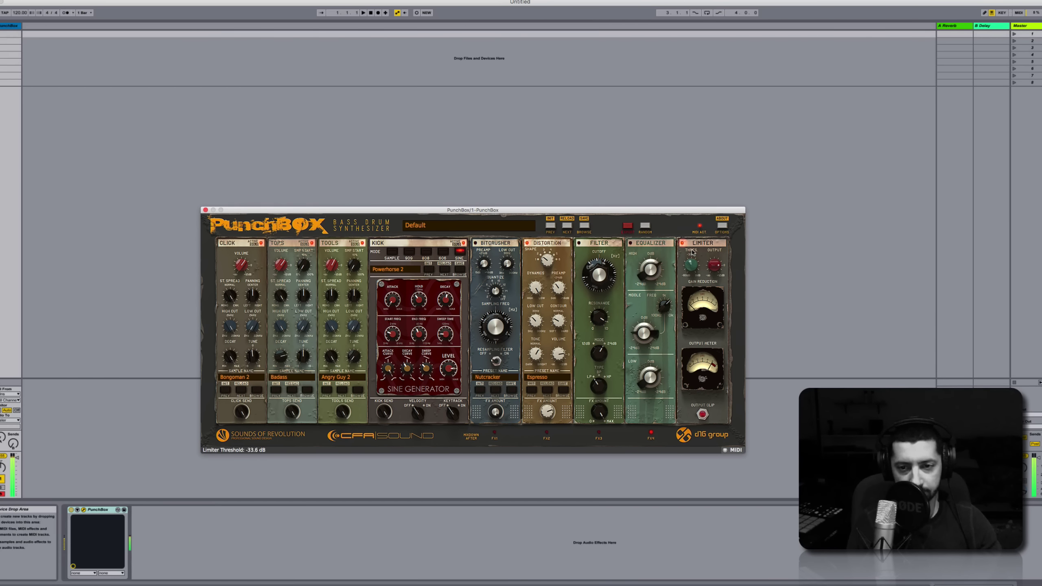
Raise the Limiter threshold to -19.0 dB and turn on the Bitcrusher
drag(692, 252, 698, 226)
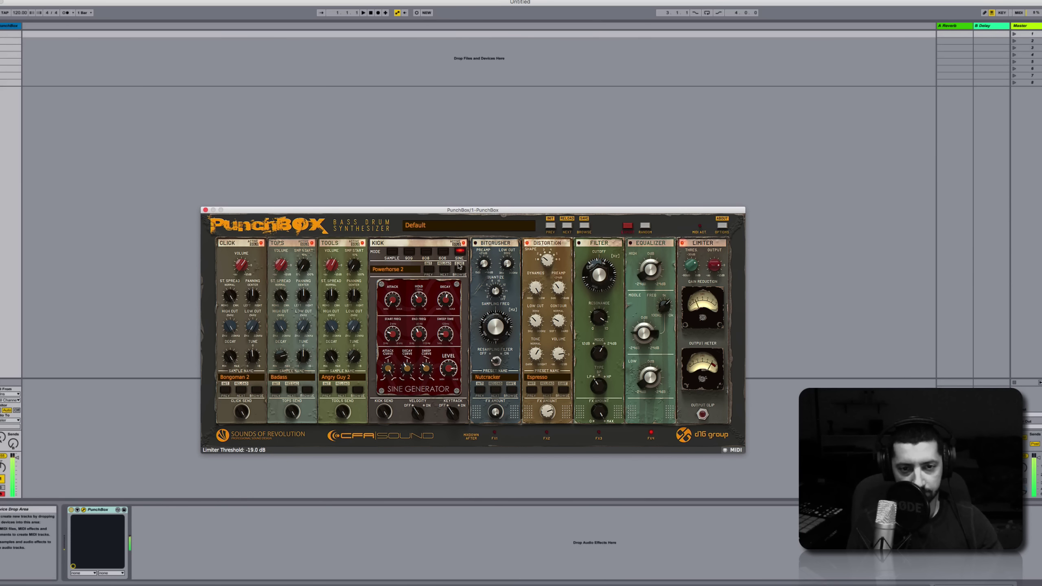
click(475, 243)
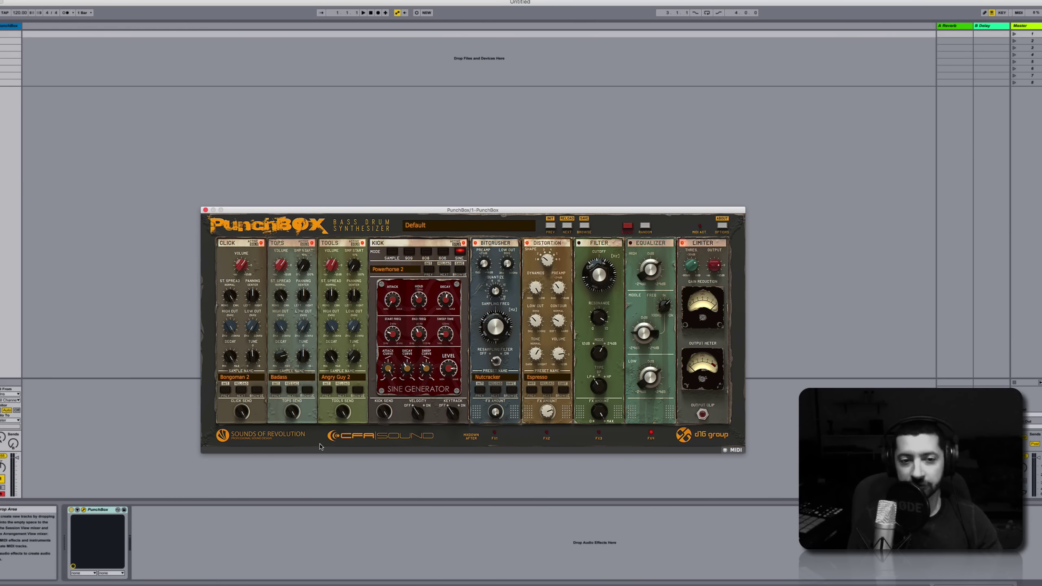
Load Broomstick 3 in Click, Barely 1 in Tops and Apache 1 in Tools, and set the kick mode to 909
click(241, 391)
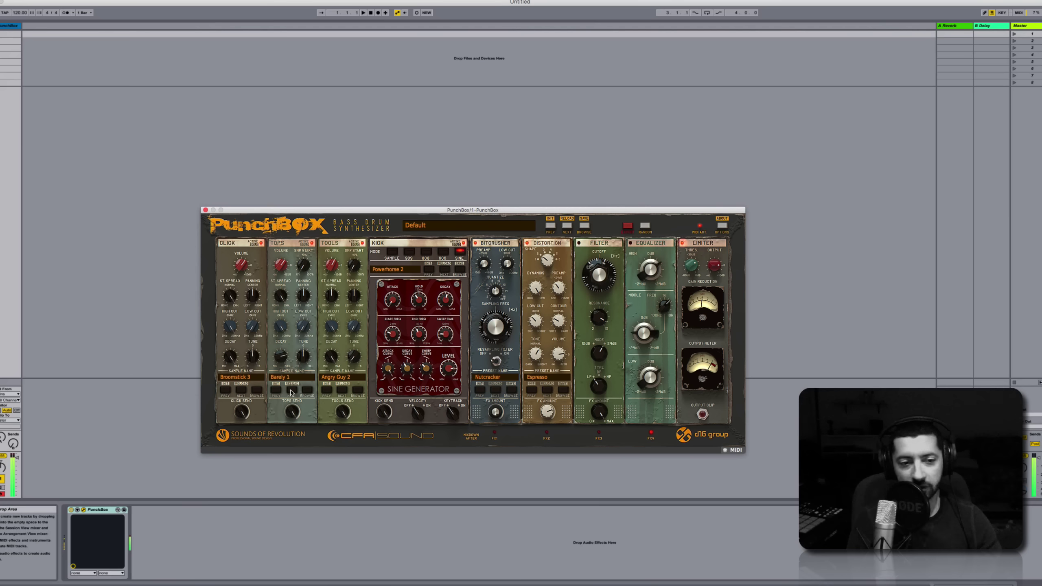
click(343, 392)
click(426, 251)
click(410, 252)
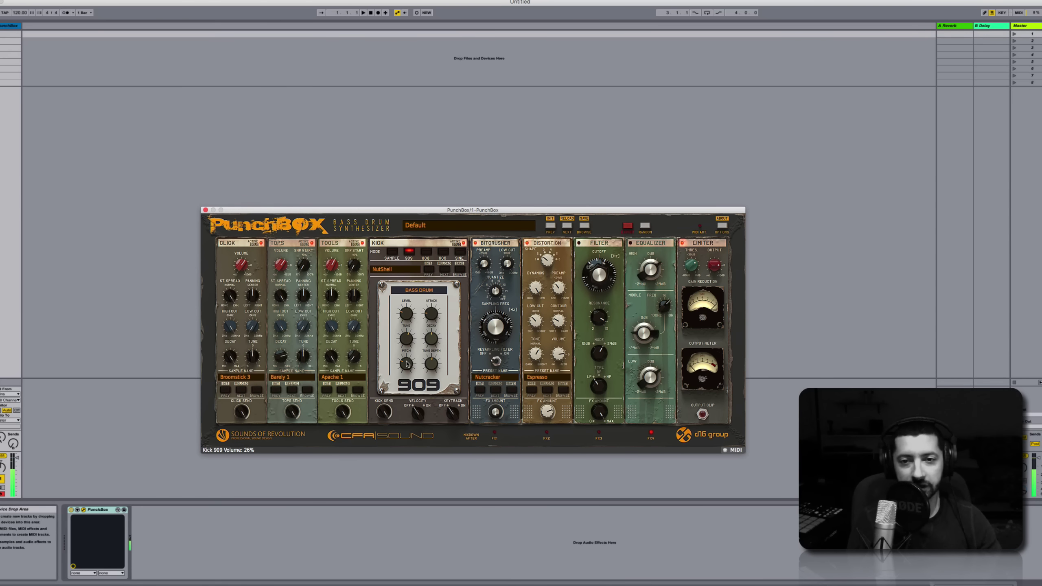
Export the kick as an audio clip on a new audio track, play it back, and deactivate that track
click(627, 227)
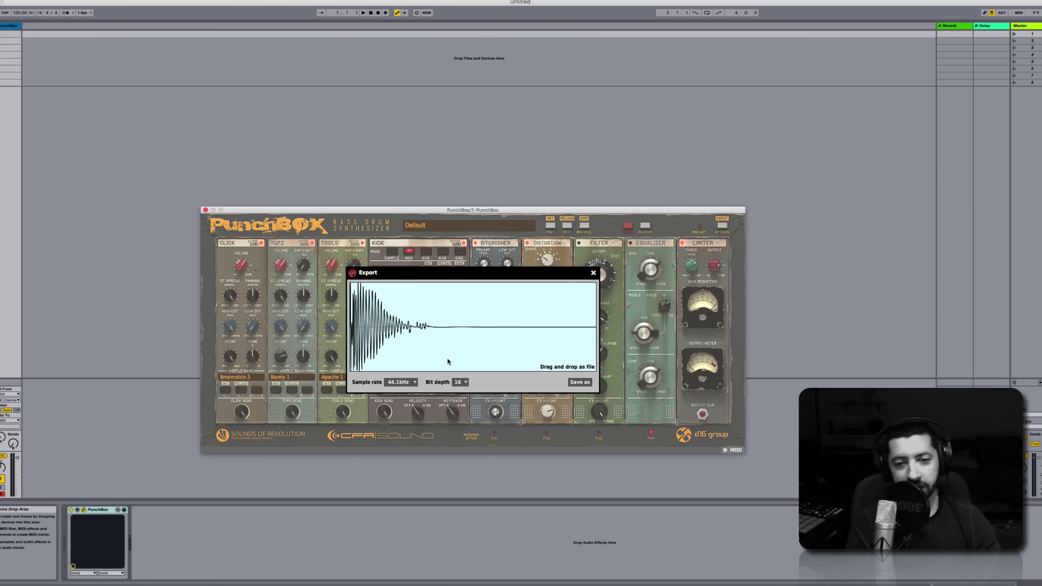
drag(425, 345, 38, 42)
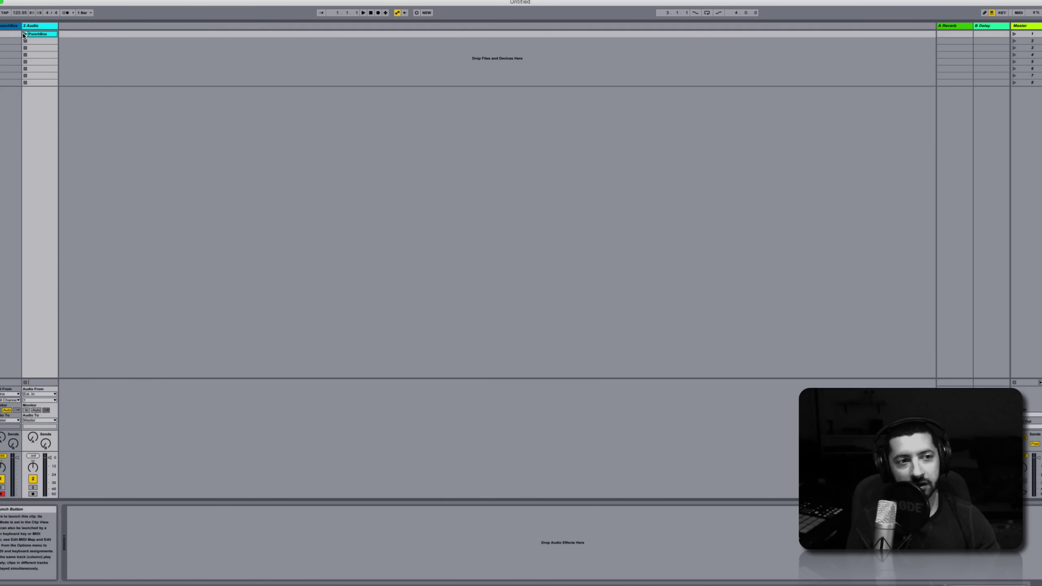
key(Return)
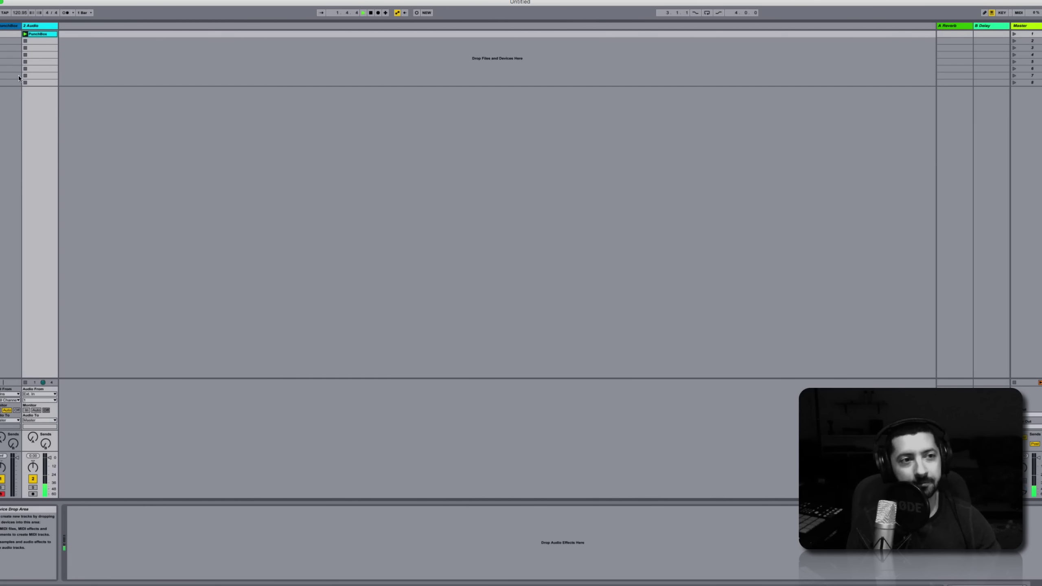
key(space)
click(33, 479)
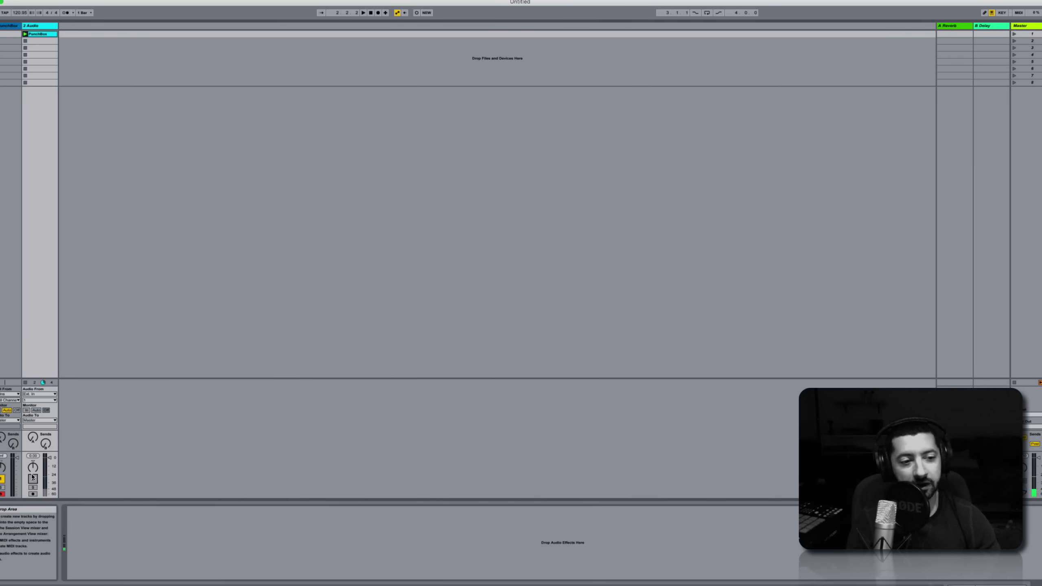
Add an empty Drum Rack from the browser on a new MIDI track
click(10, 35)
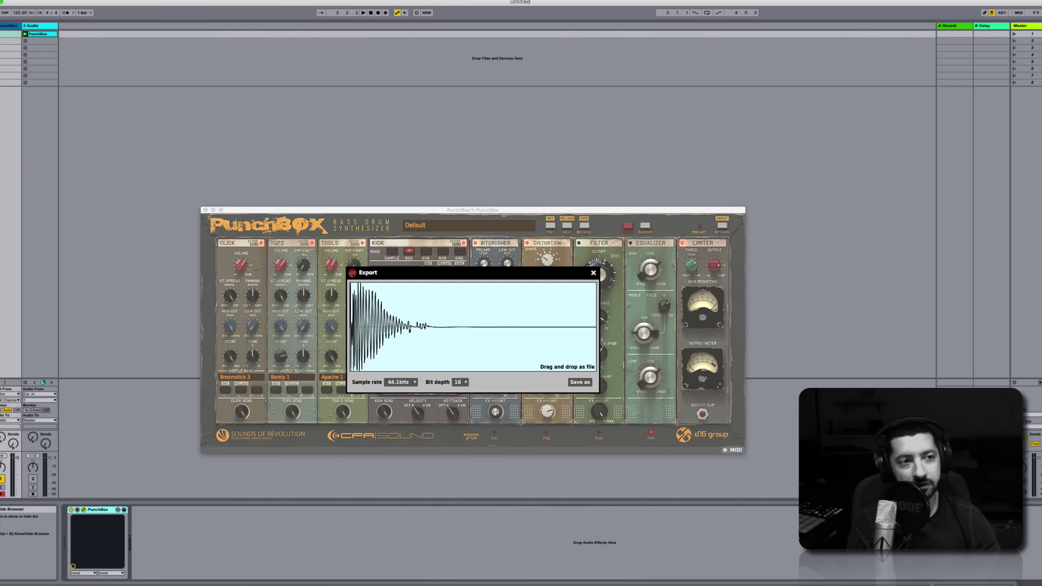
key(super+alt+b)
click(8, 47)
drag(41, 47, 286, 39)
key(super+alt+b)
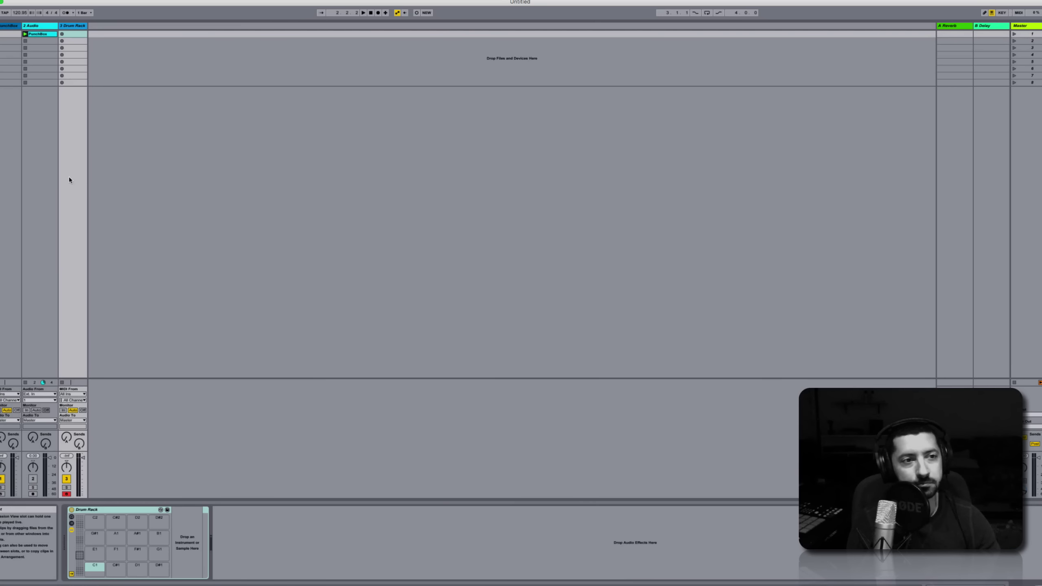
Place the exported PunchBox kick on the Drum Rack's first pad and audition it
click(16, 40)
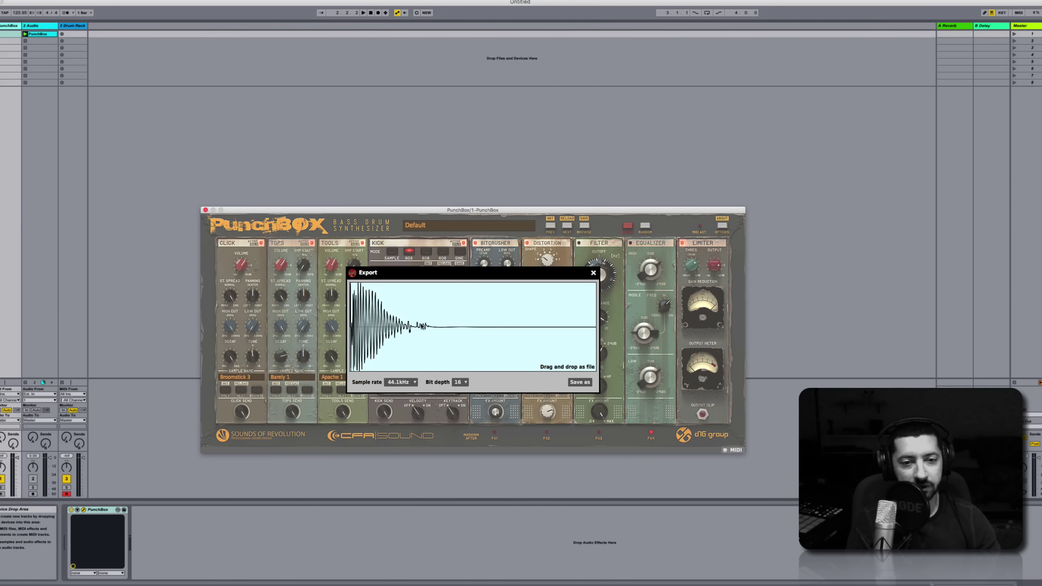
drag(390, 314, 94, 571)
click(95, 570)
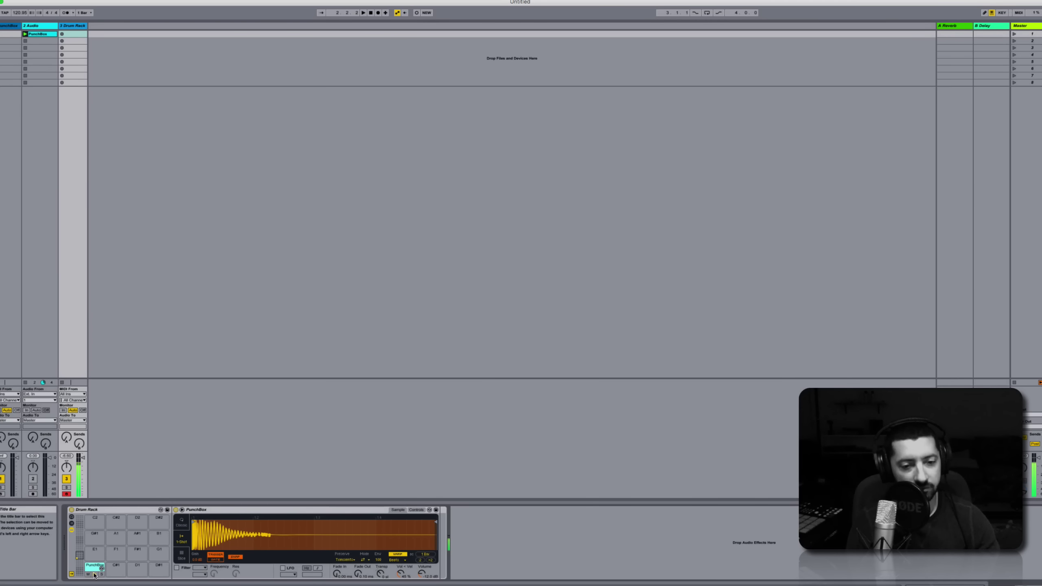
Return to PunchBox, examine the bit depth choices in the Export window, and close it
click(11, 27)
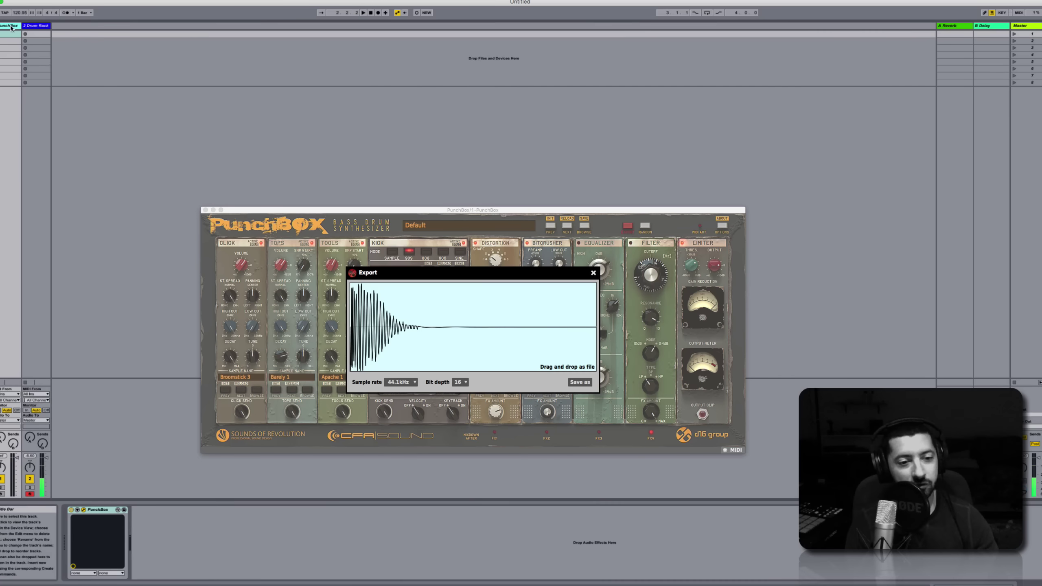
click(459, 382)
click(460, 382)
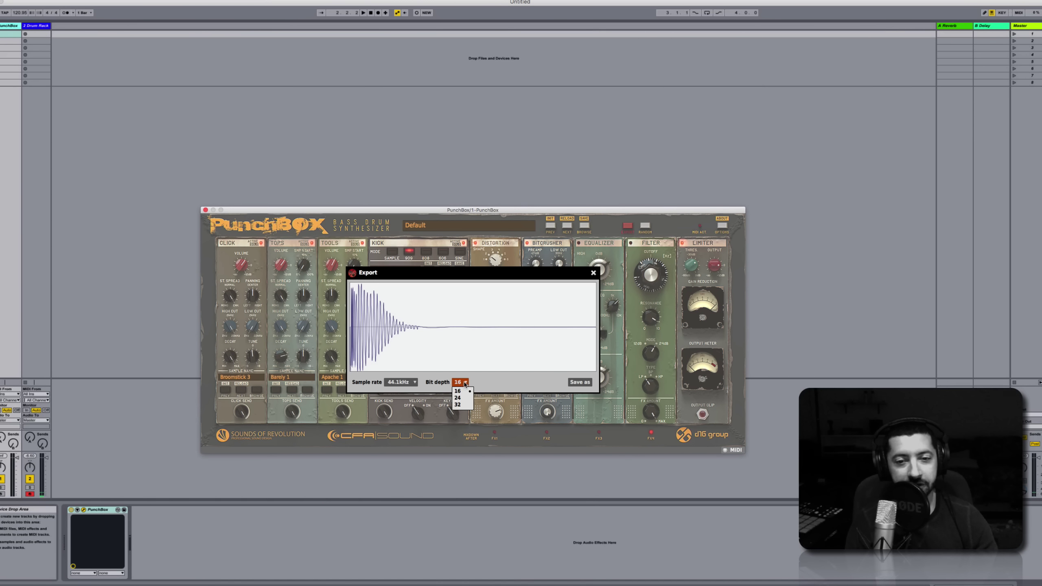
click(574, 384)
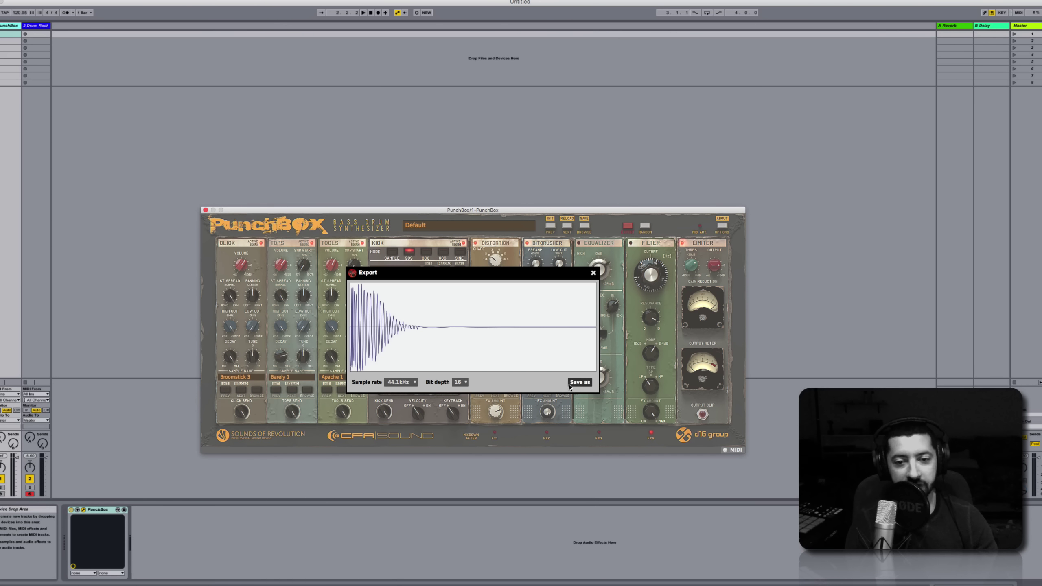
click(479, 383)
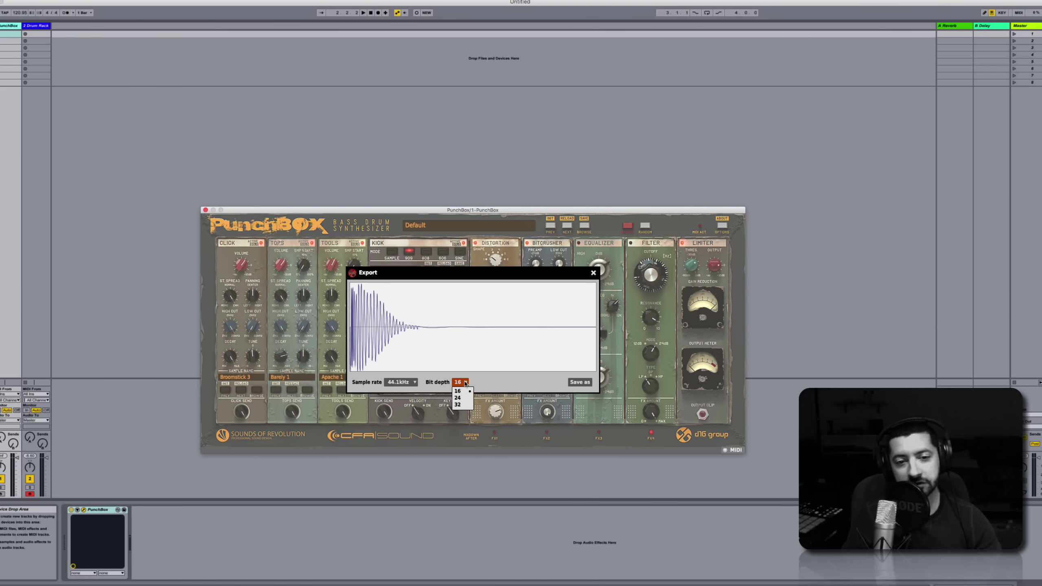
click(480, 391)
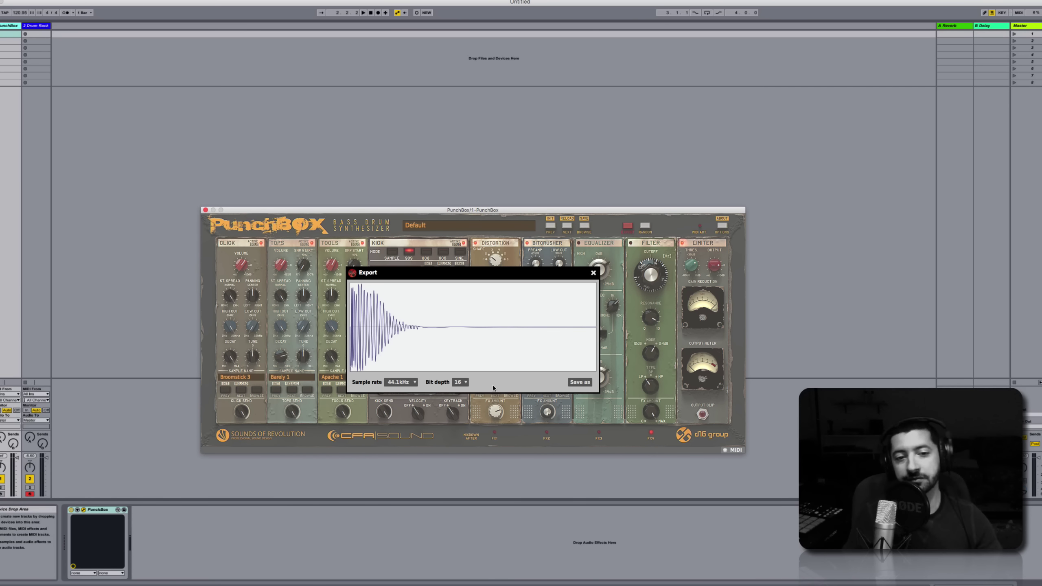
click(593, 273)
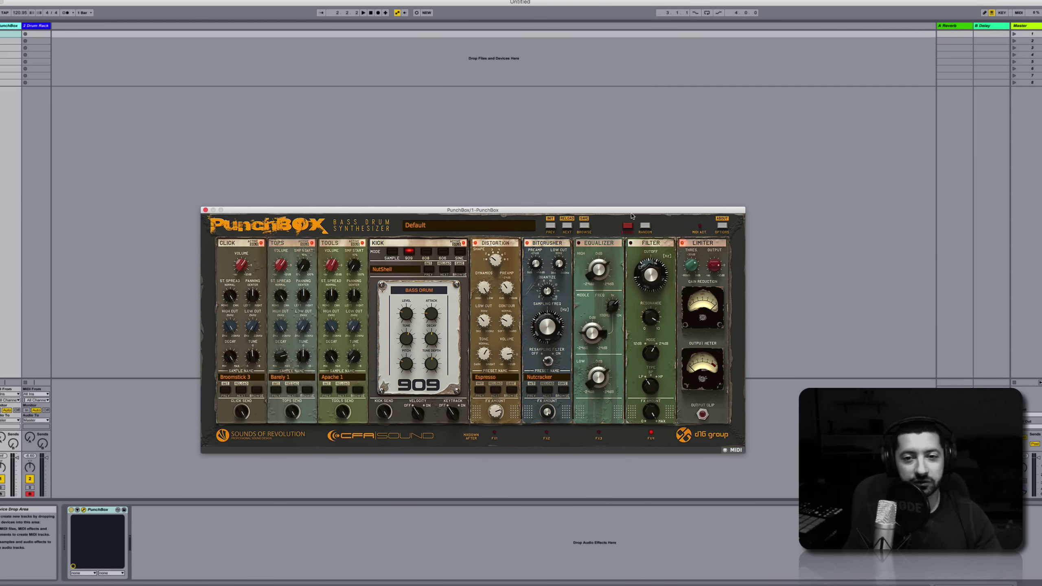
Enable PunchBox's Randomize mode and generate random combinations of samples and kick modes
click(646, 228)
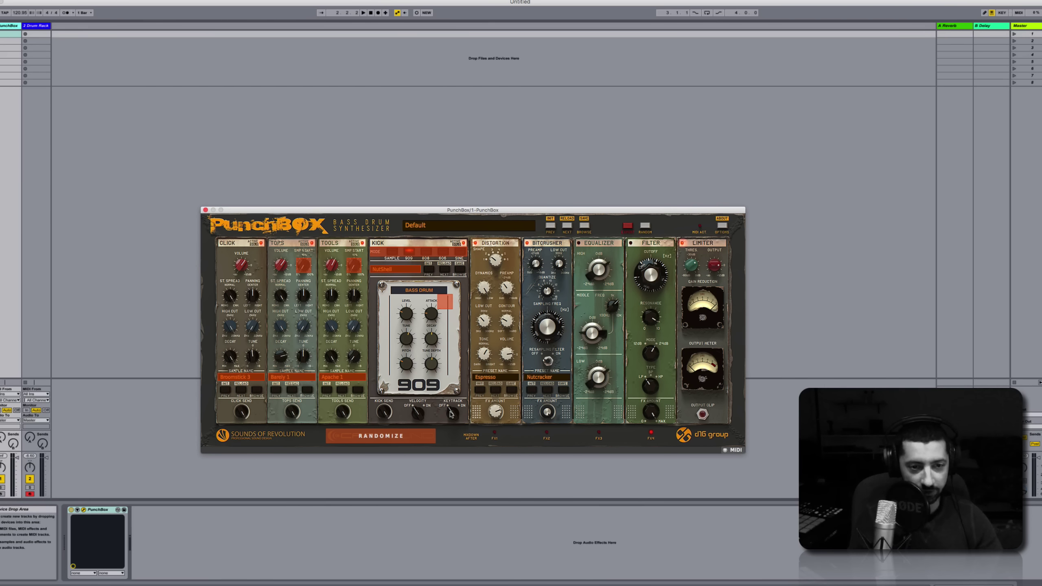
click(371, 438)
click(370, 438)
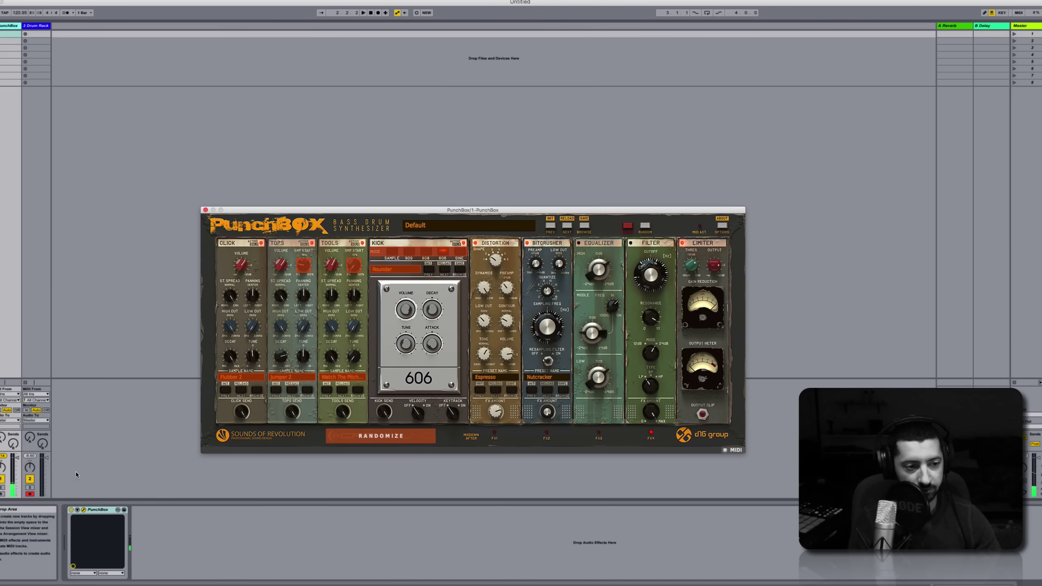
click(328, 439)
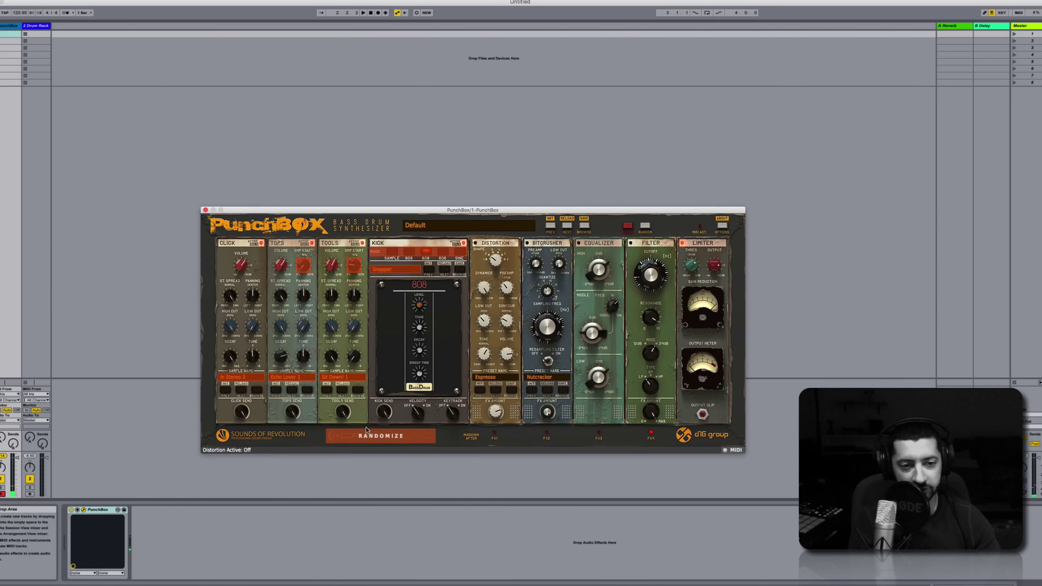
Randomize the sample layers and kick several more times with Distortion off, stopping on a 909 kick
click(375, 438)
click(375, 437)
click(375, 437)
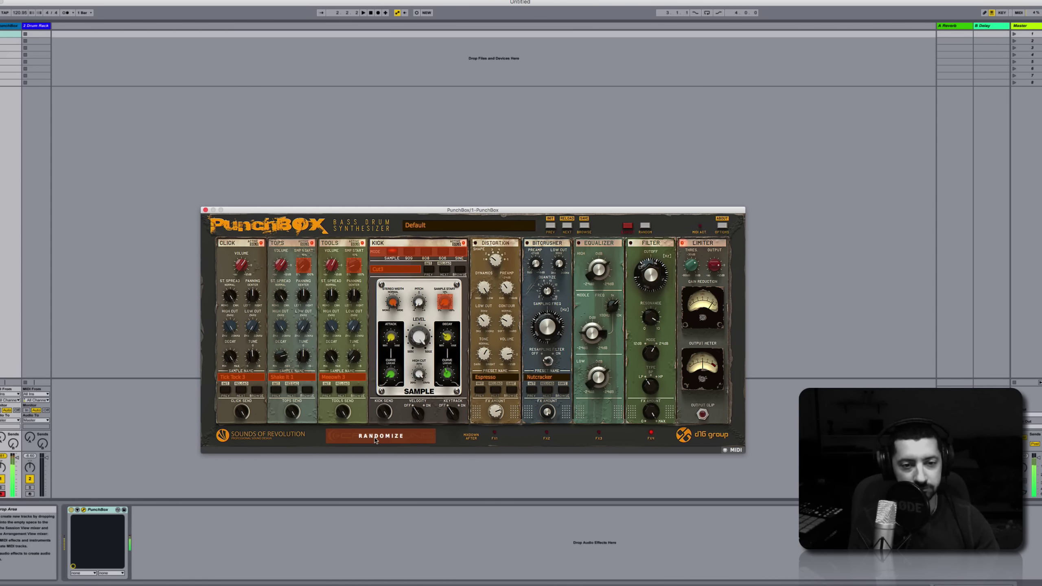
click(376, 438)
click(375, 438)
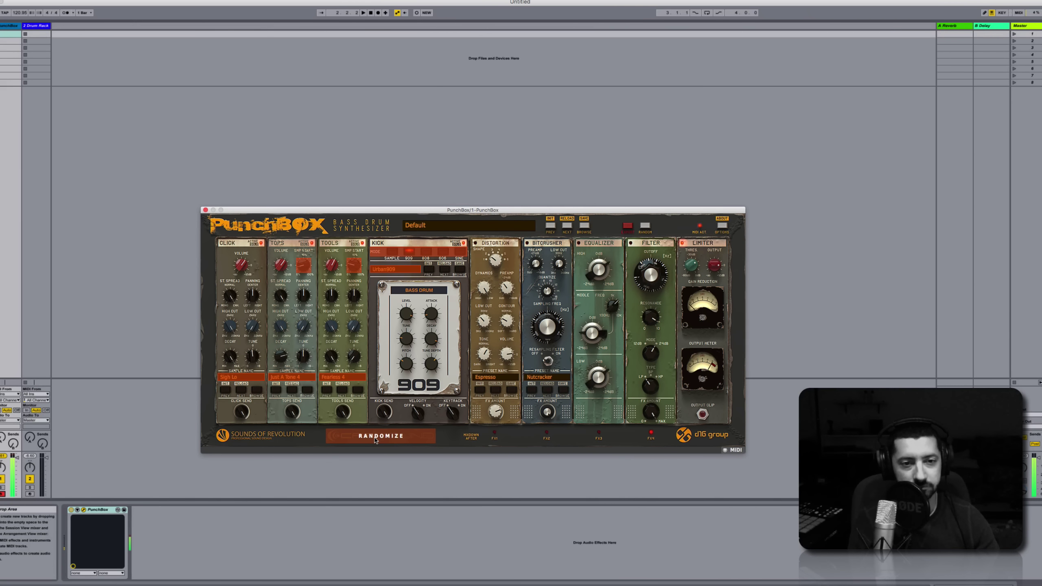